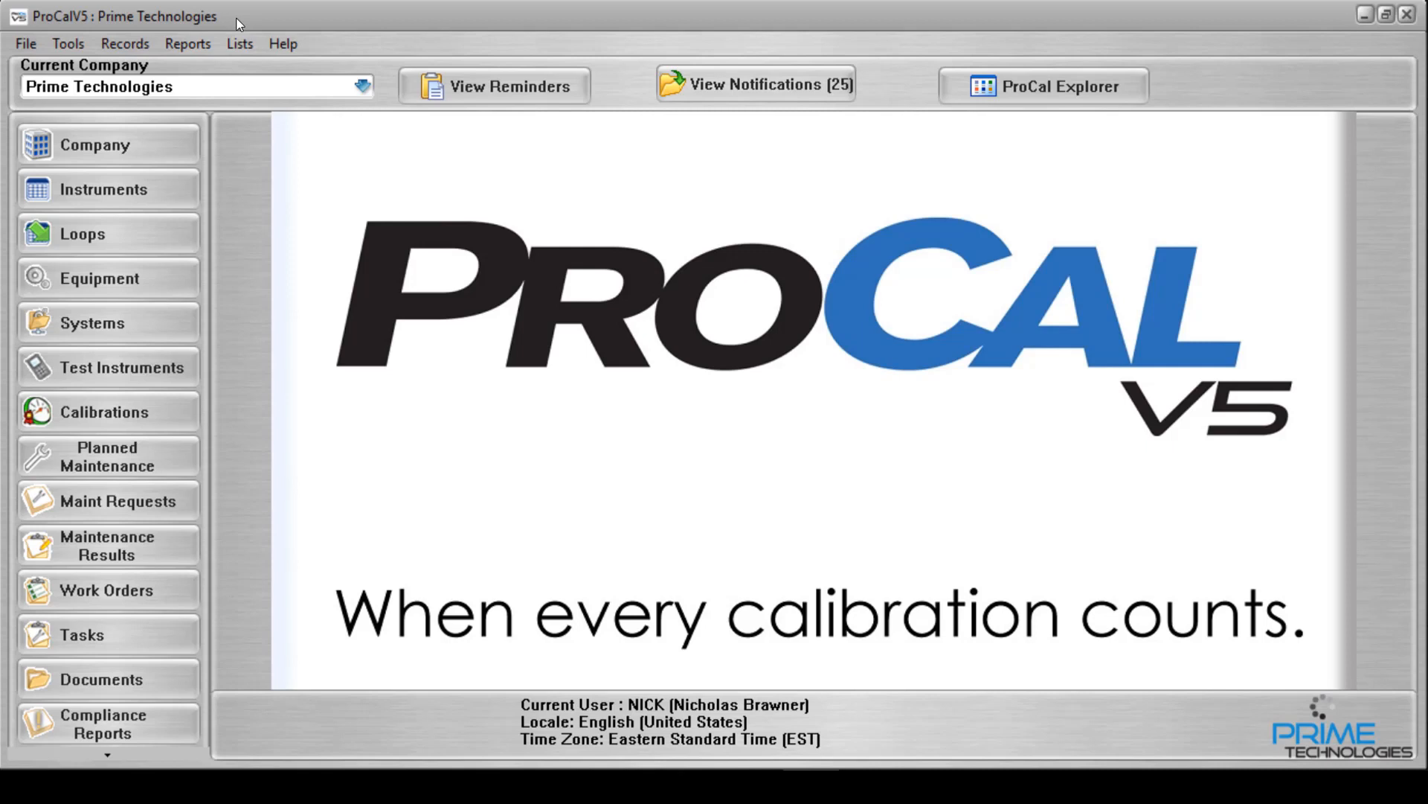
Open the Export Selected Items window maximized and look at the file browser for the export database.
{"action": "left_click", "coordinate": [77, 50]}
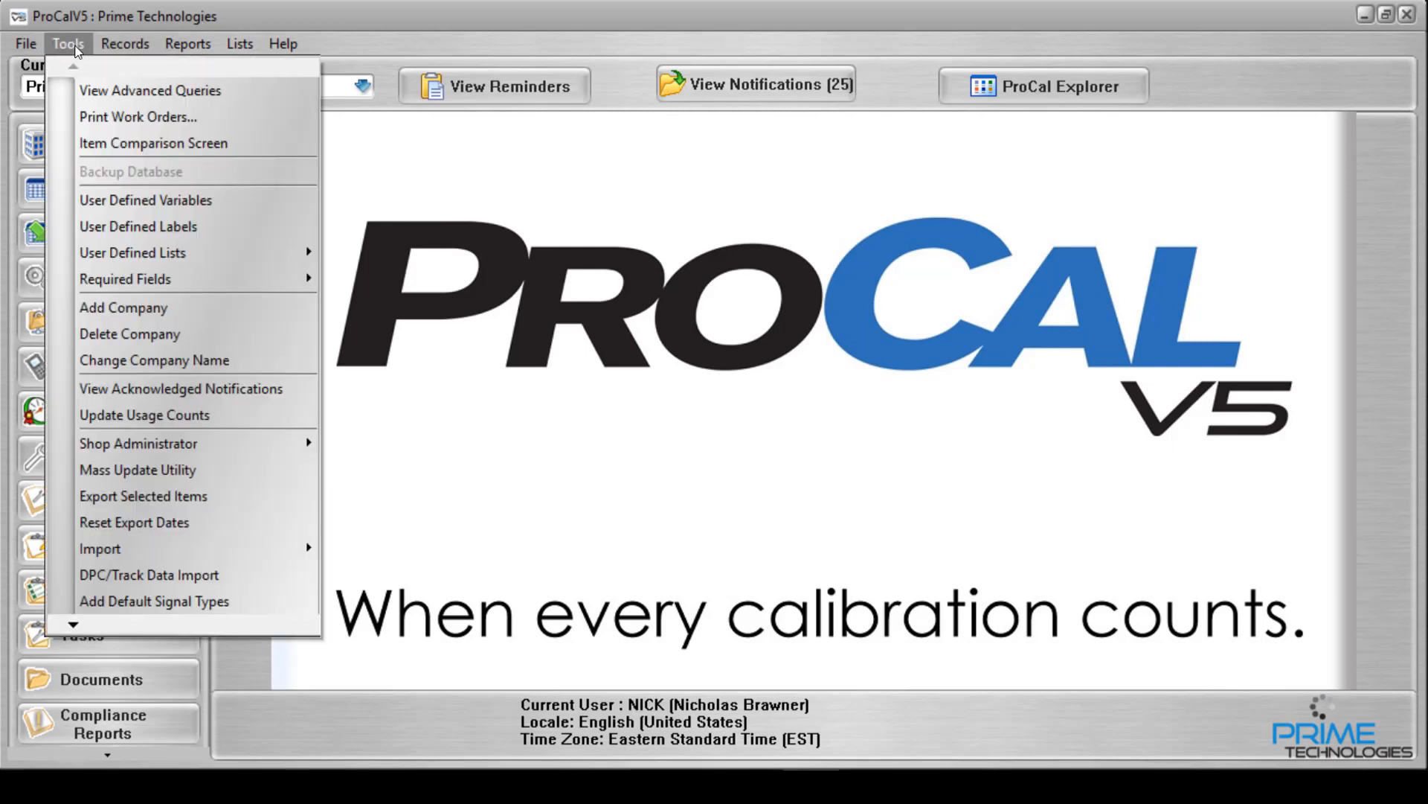
{"action": "left_click", "coordinate": [107, 496]}
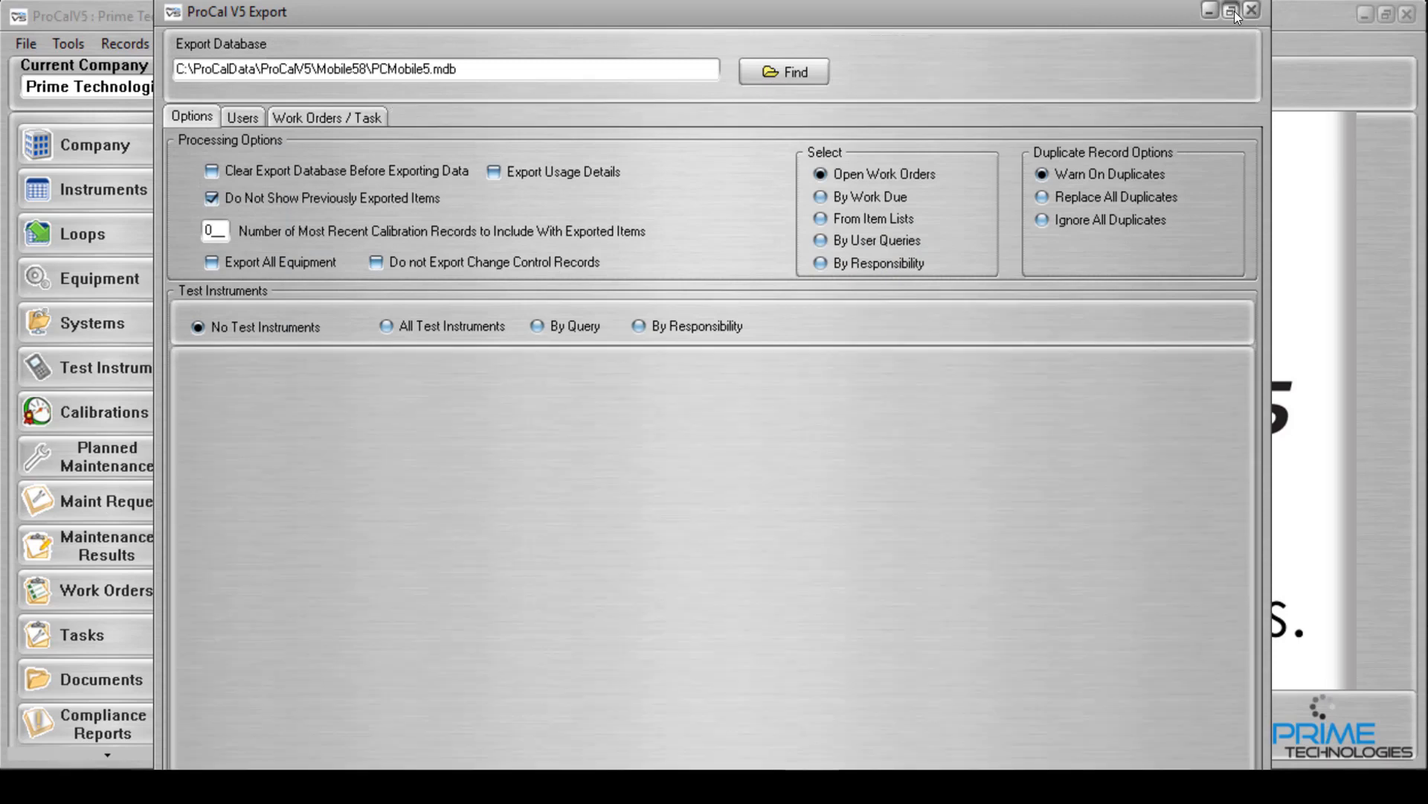
{"action": "left_click", "coordinate": [1232, 10]}
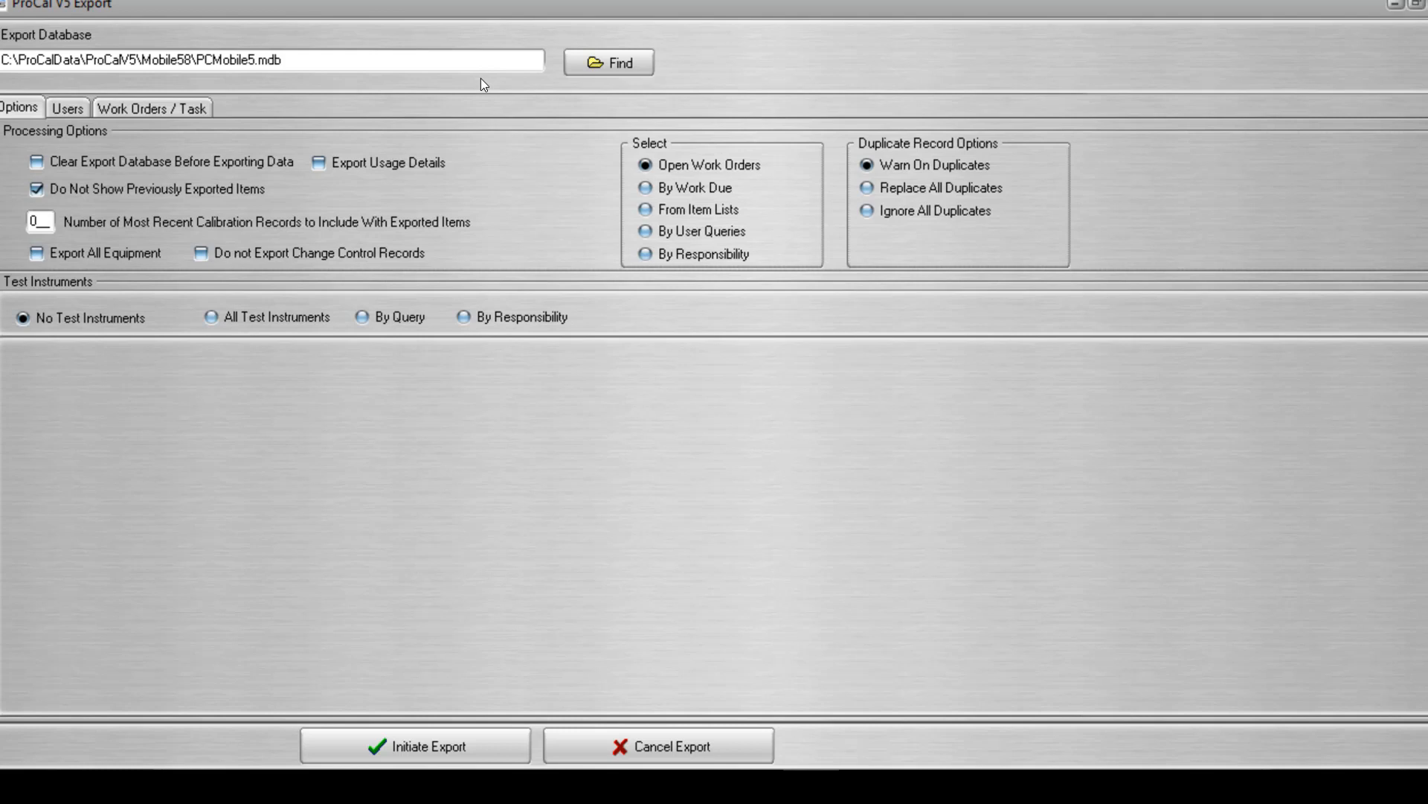
{"action": "left_click", "coordinate": [597, 64]}
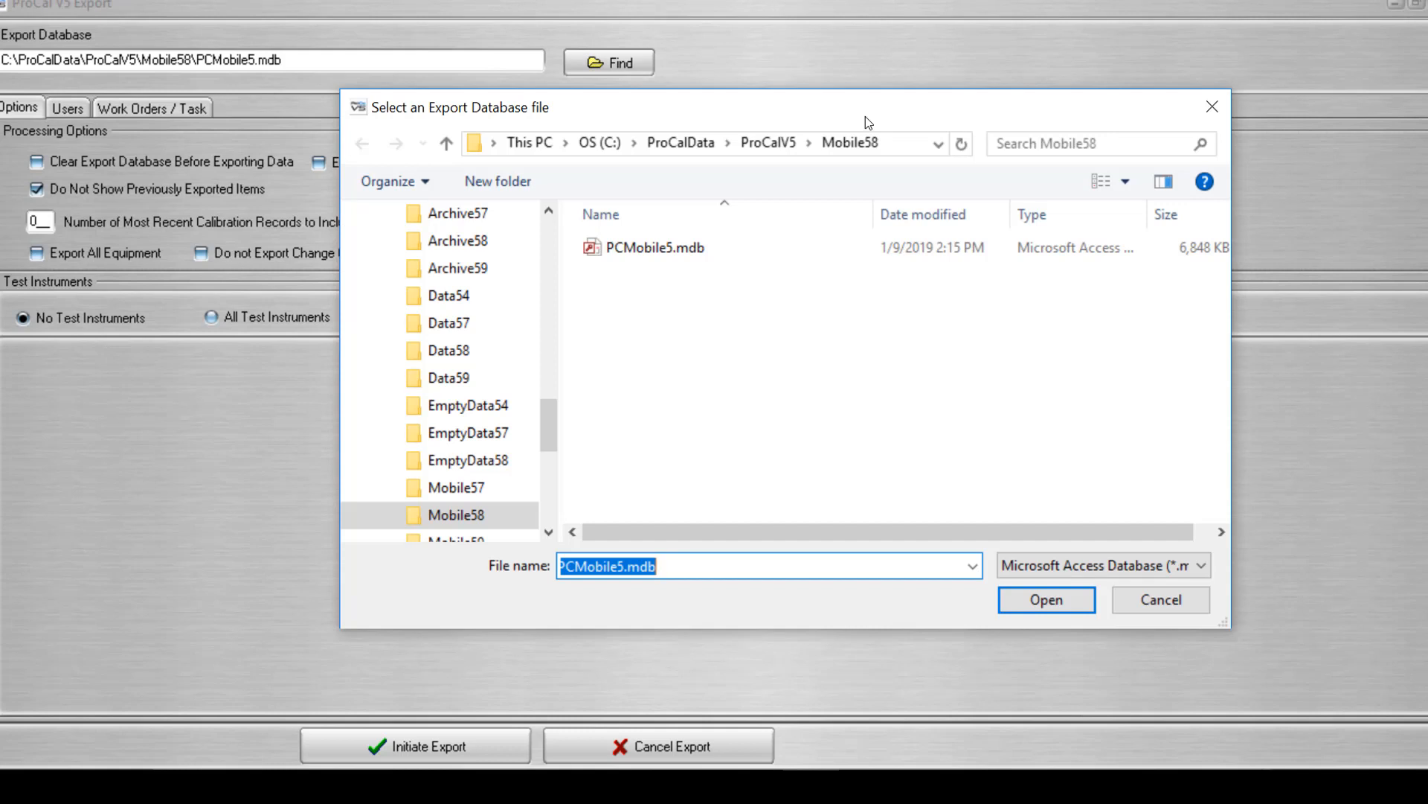
{"action": "left_click", "coordinate": [1219, 106]}
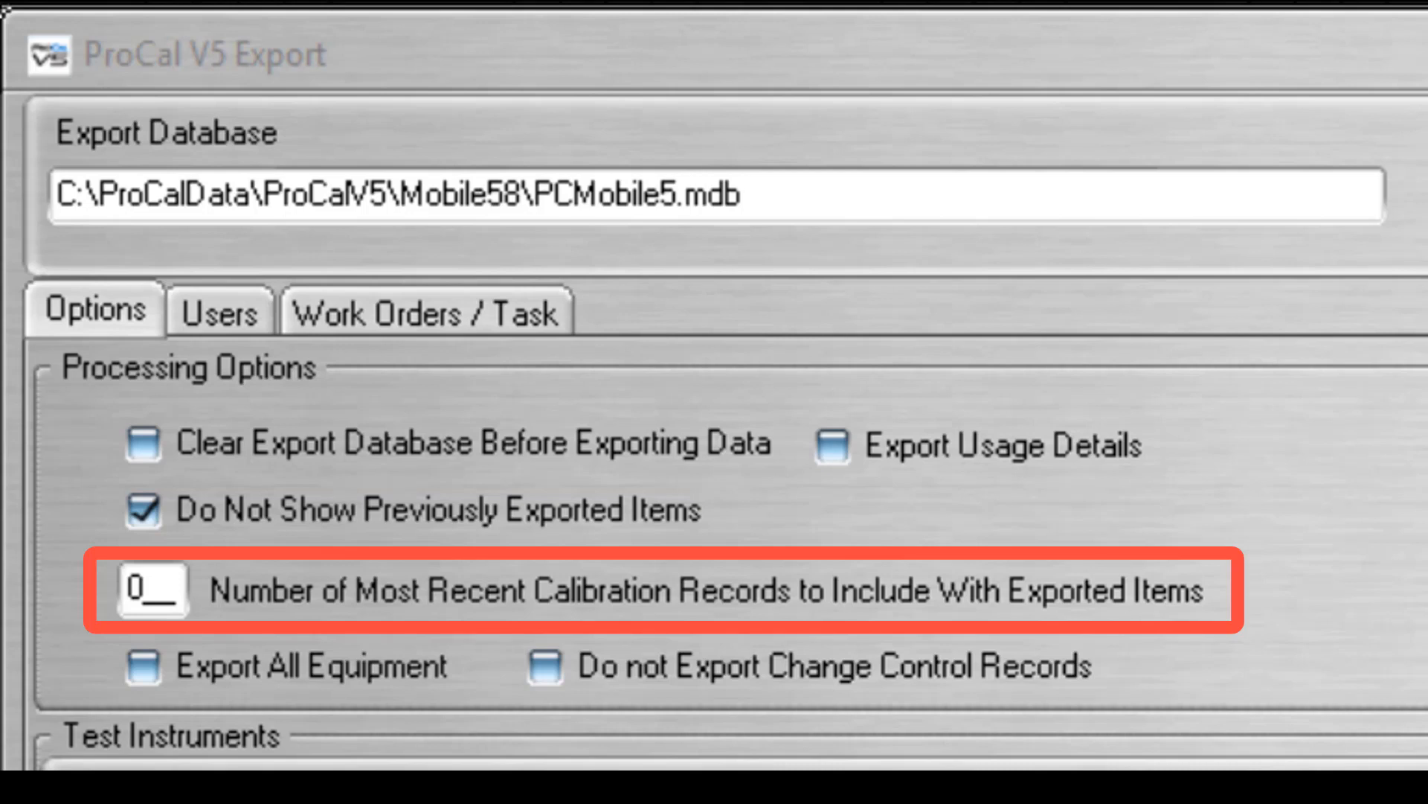
Set the number of most recent calibration records to include with exported items to 2.
{"action": "left_click", "coordinate": [134, 587]}
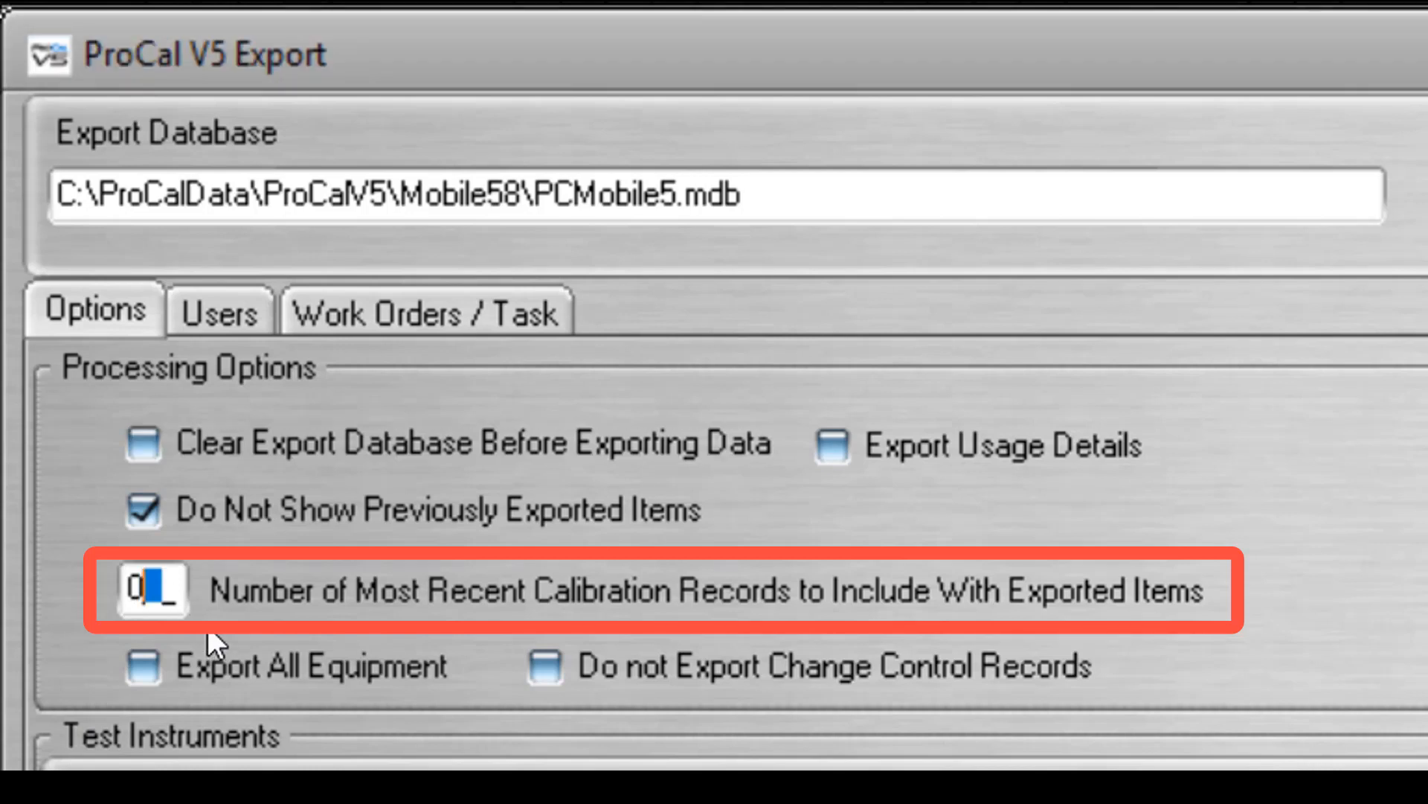
{"action": "key", "text": "BackSpace"}
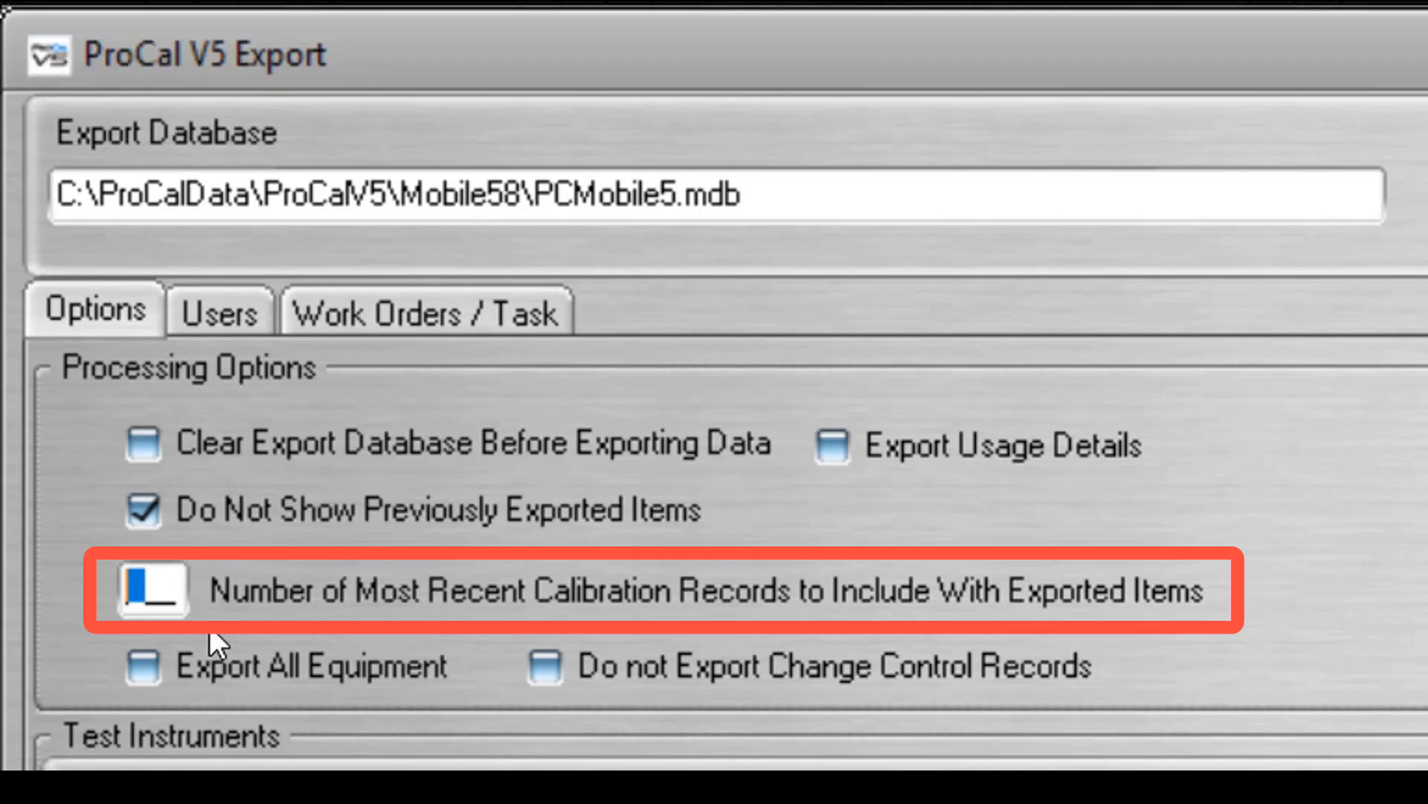
{"action": "type", "text": "2"}
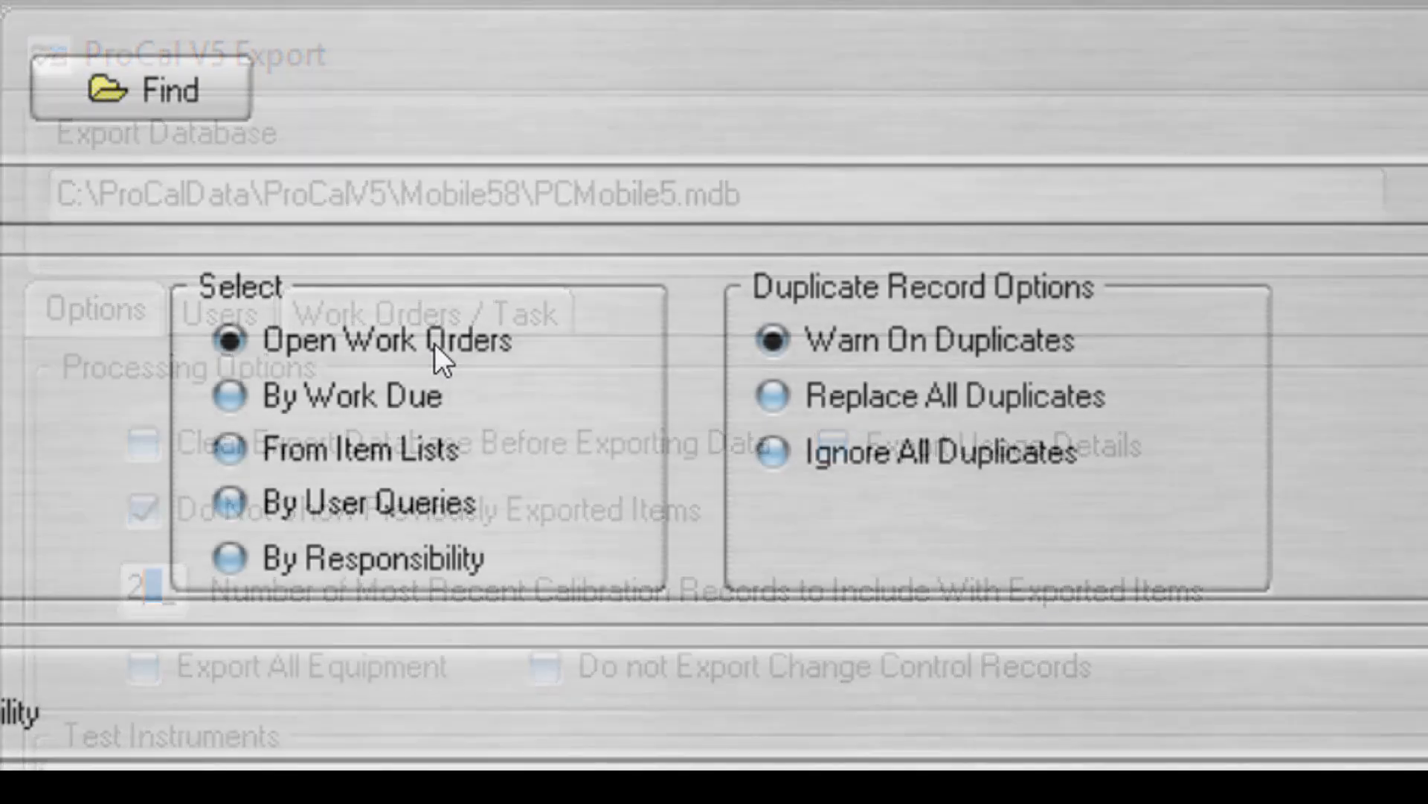
Go through the item selection modes from Open Work Orders onward and settle on By Responsibility.
{"action": "left_click", "coordinate": [434, 343]}
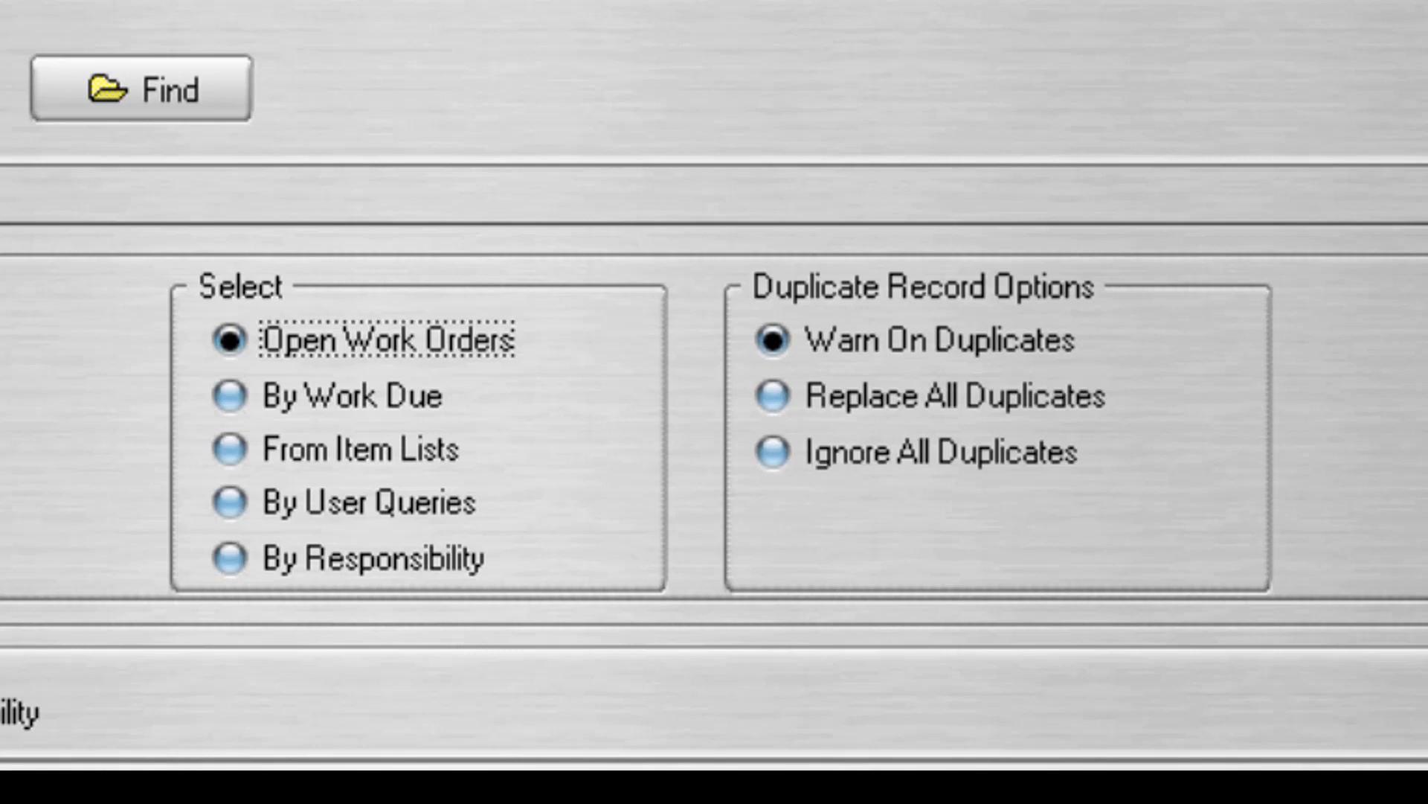
{"action": "left_click", "coordinate": [229, 396]}
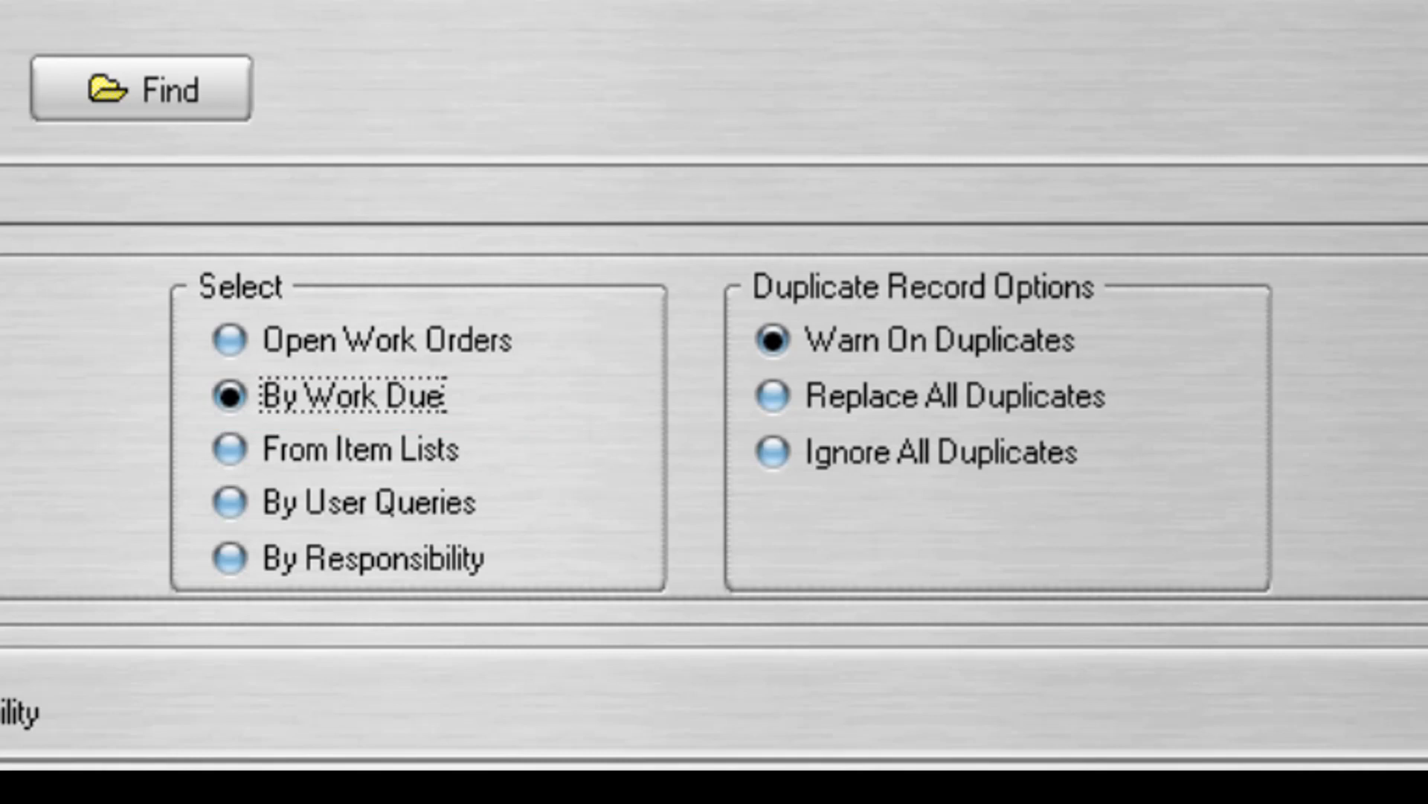
{"action": "left_click", "coordinate": [230, 450]}
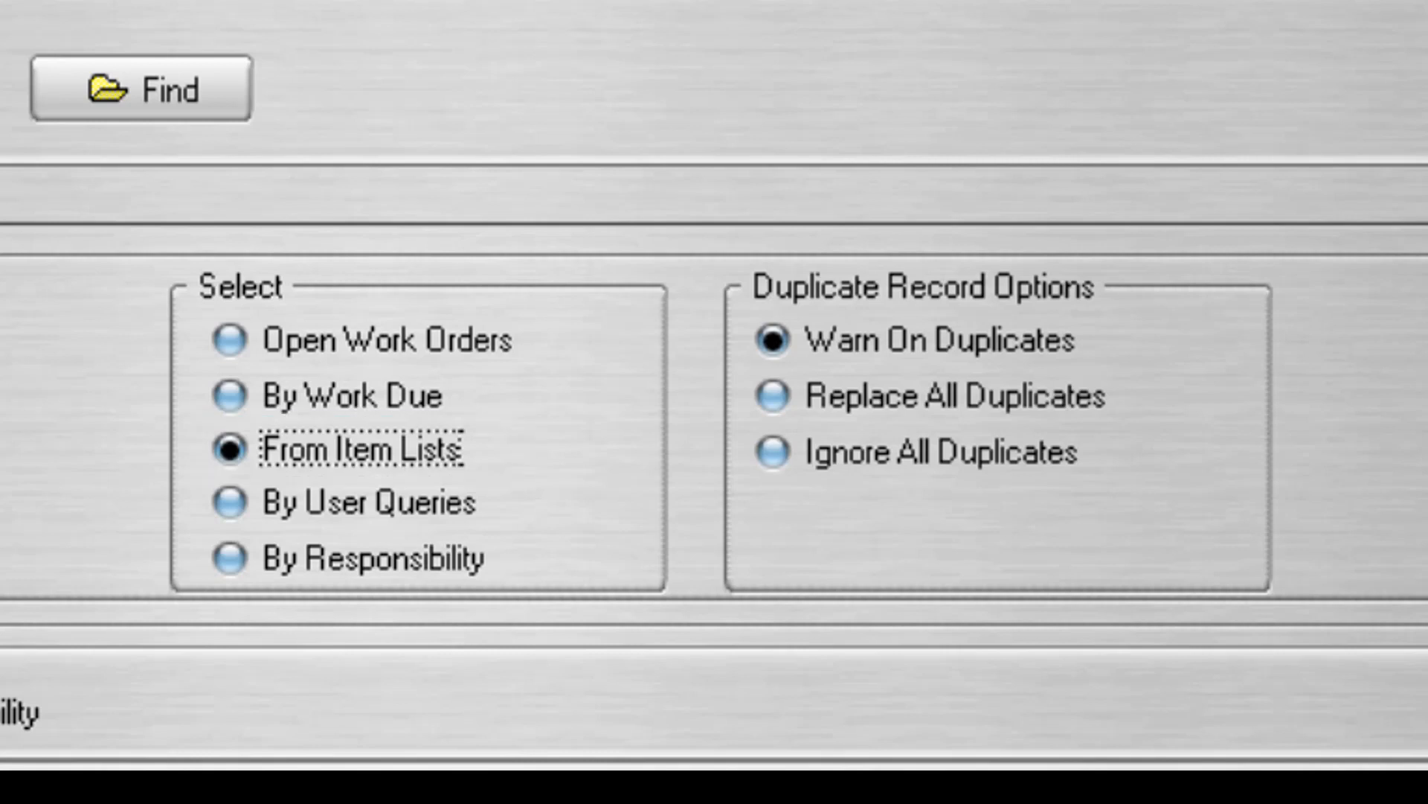
{"action": "left_click", "coordinate": [230, 503]}
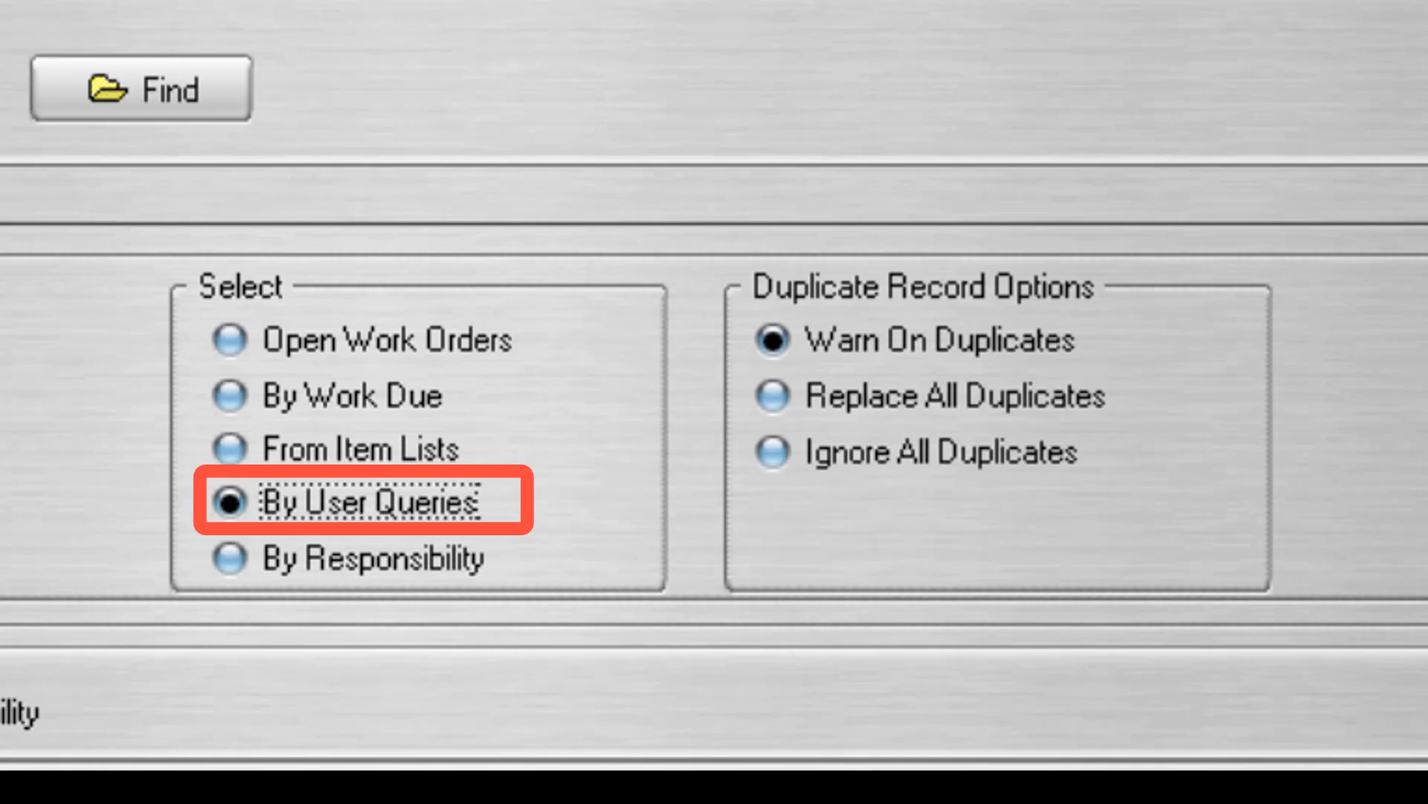
{"action": "left_click", "coordinate": [230, 558]}
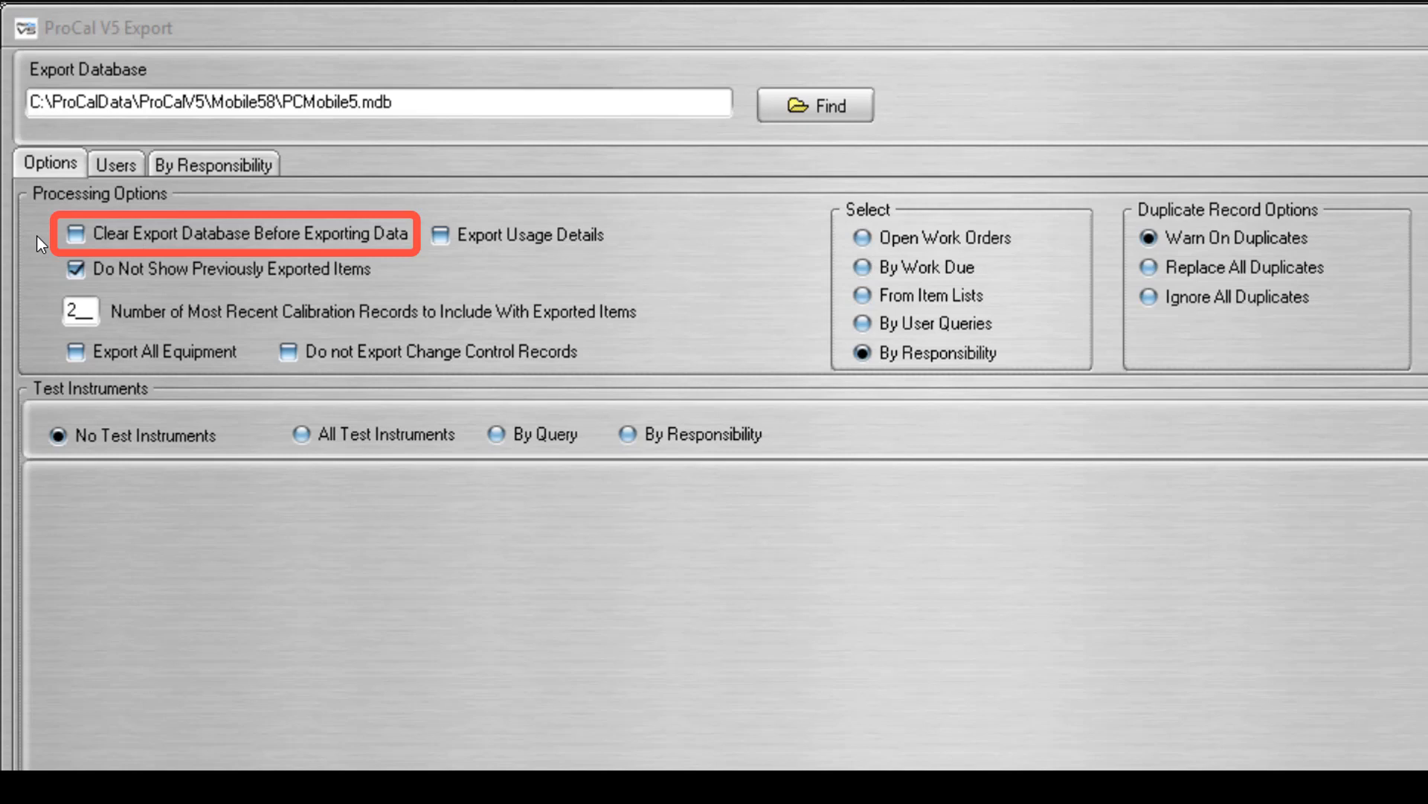
Toggle Clear Export Database Before Exporting Data on and off, and set the duplicate record handling to Ignore All Duplicates.
{"action": "left_click", "coordinate": [76, 234]}
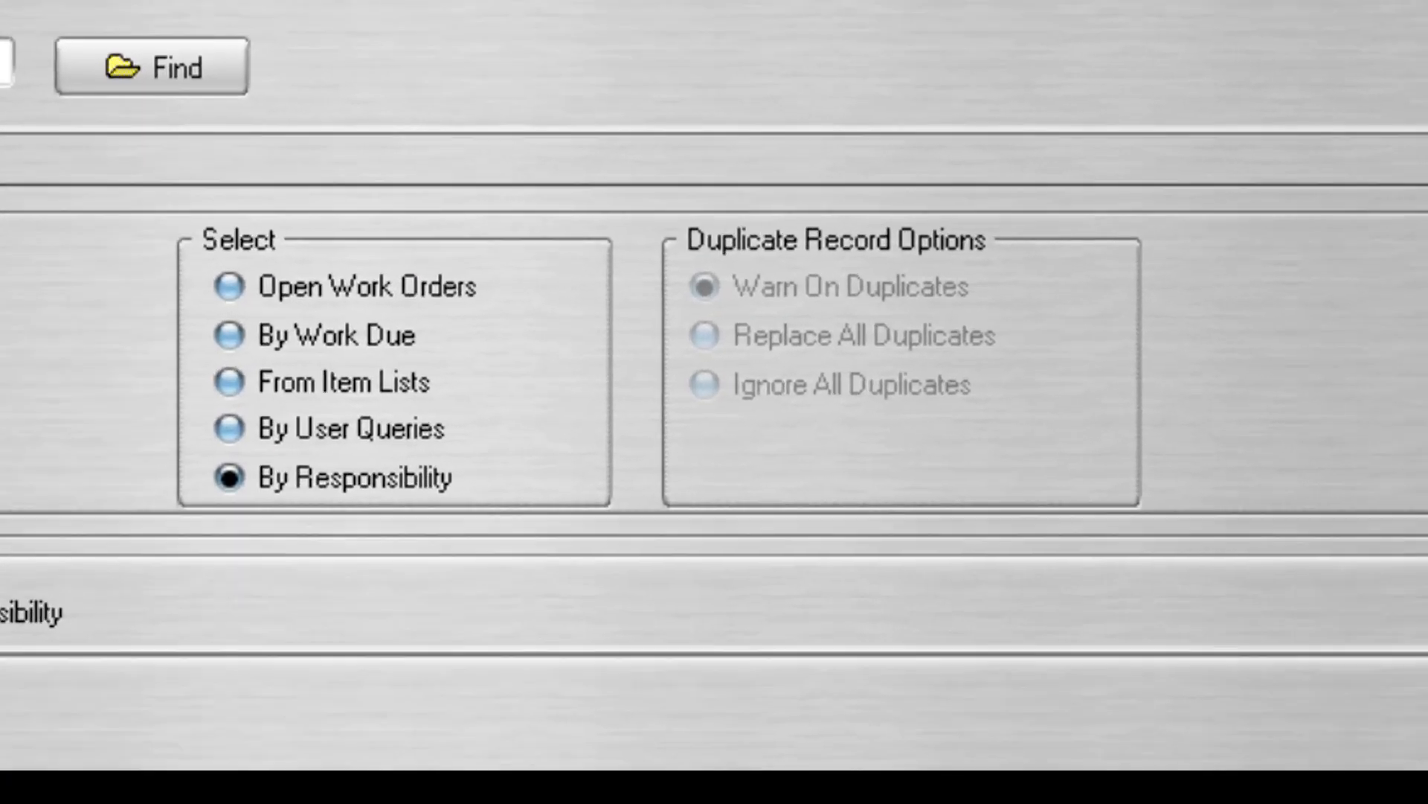
{"action": "left_click", "coordinate": [79, 235]}
{"action": "left_click", "coordinate": [654, 298]}
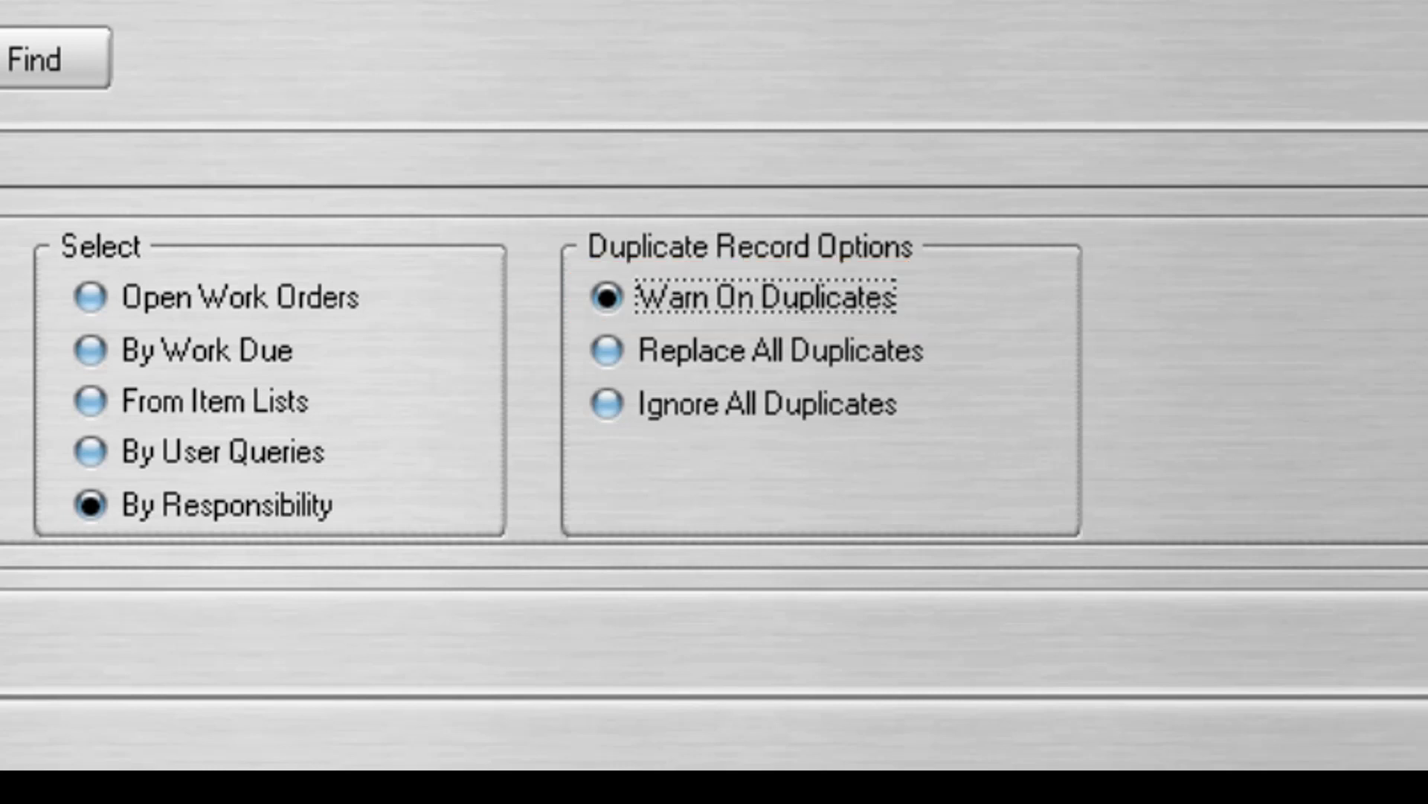
{"action": "left_click", "coordinate": [607, 351]}
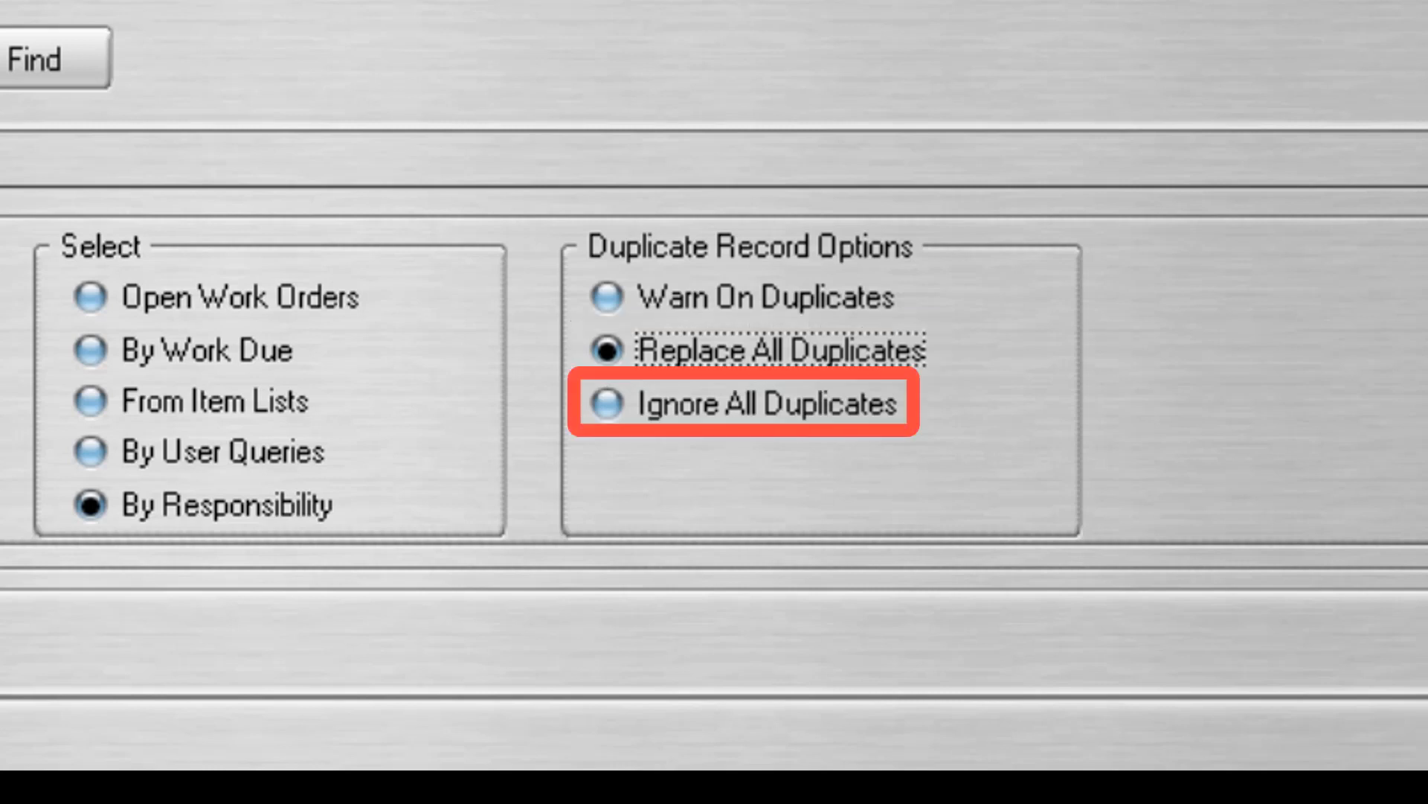
{"action": "left_click", "coordinate": [607, 404]}
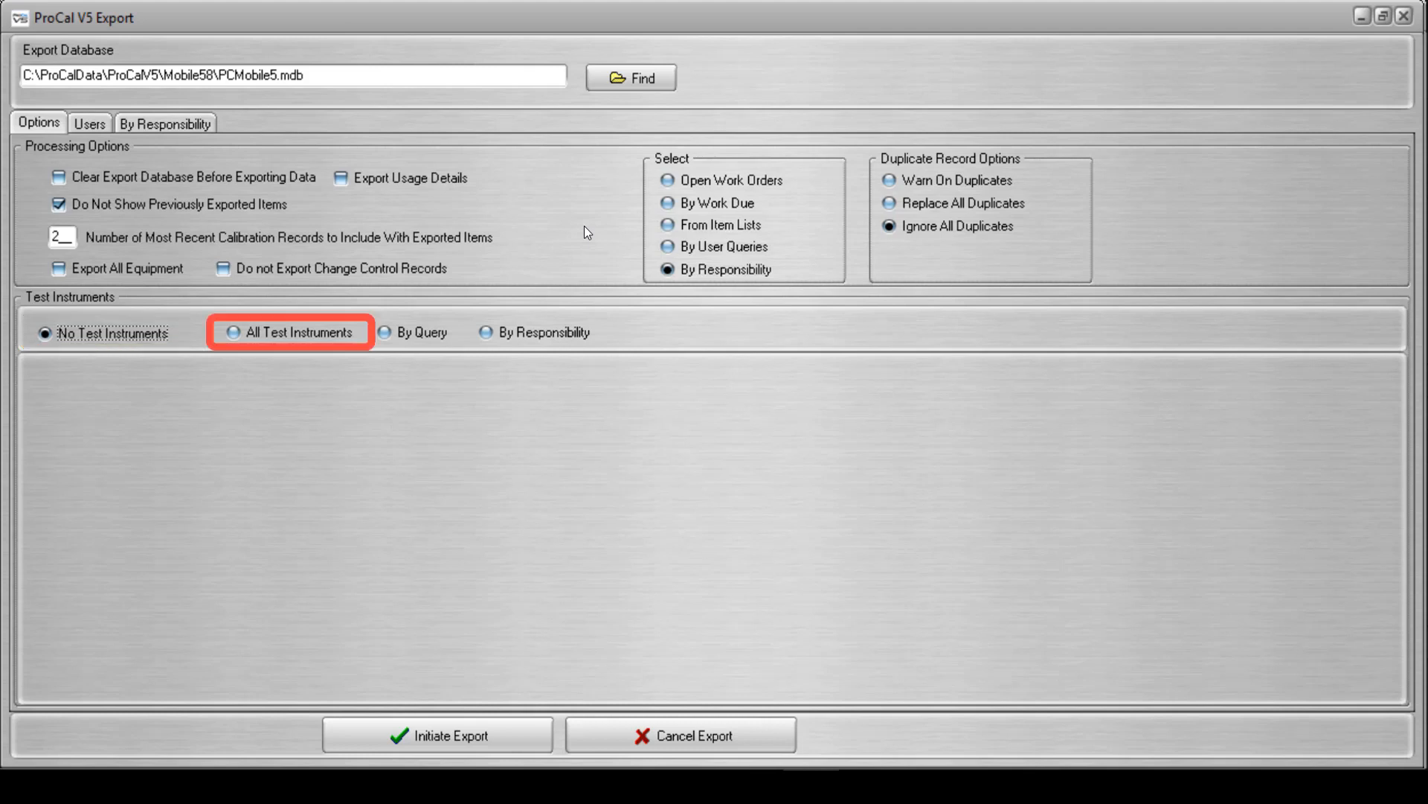
Look through the All Test Instruments and By Query options with its existing queries, and set the test instruments selection to By Responsibility.
{"action": "key", "text": "Right"}
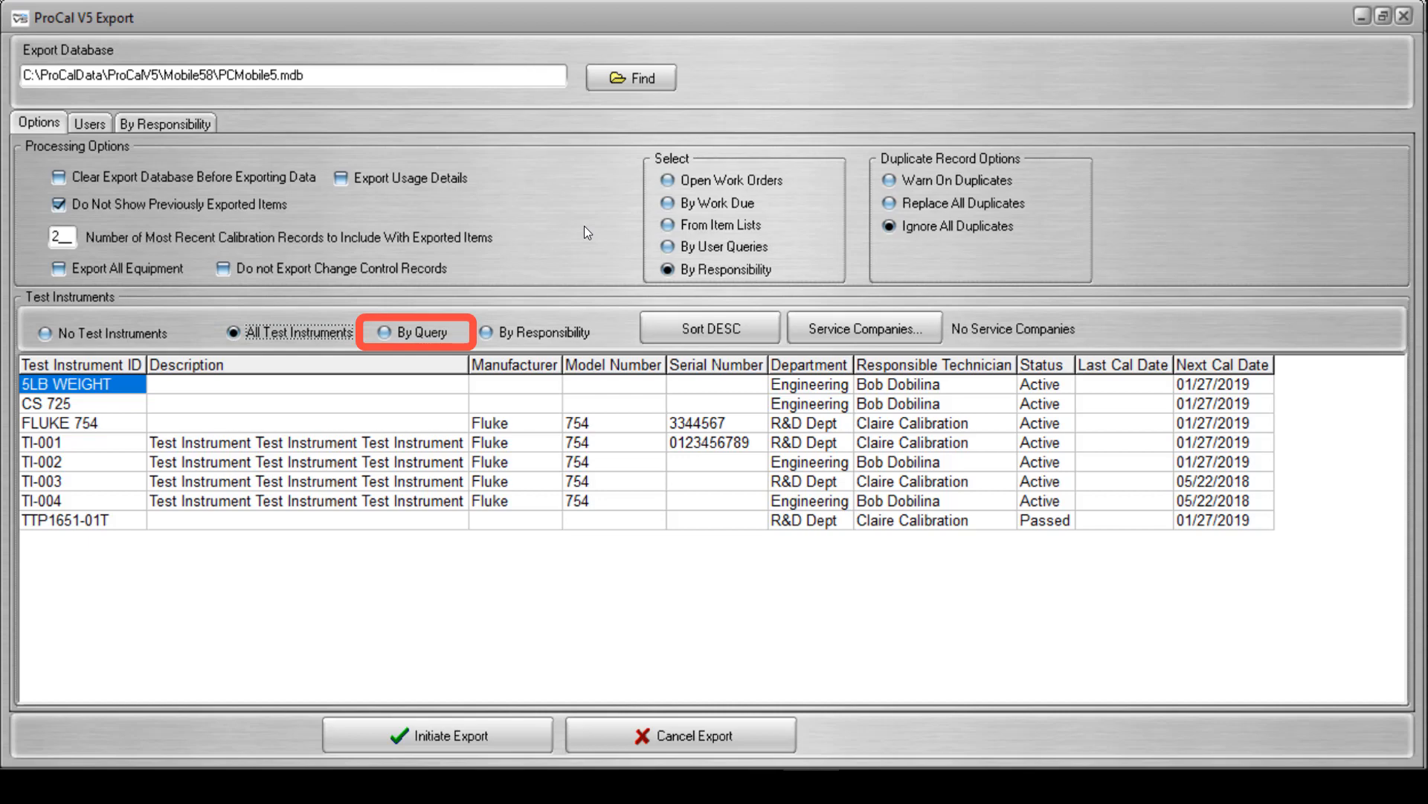
{"action": "key", "text": "Right"}
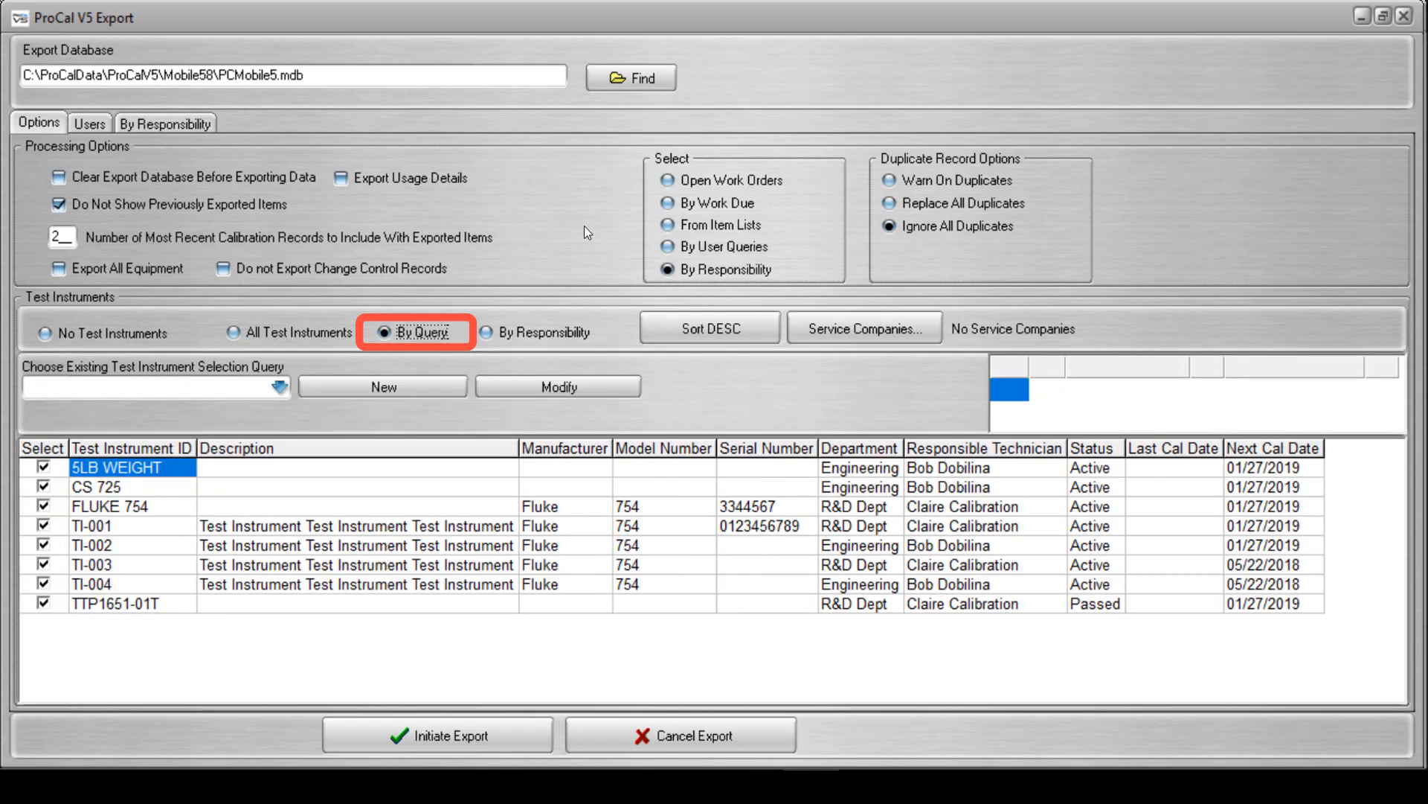
{"action": "left_click", "coordinate": [279, 388]}
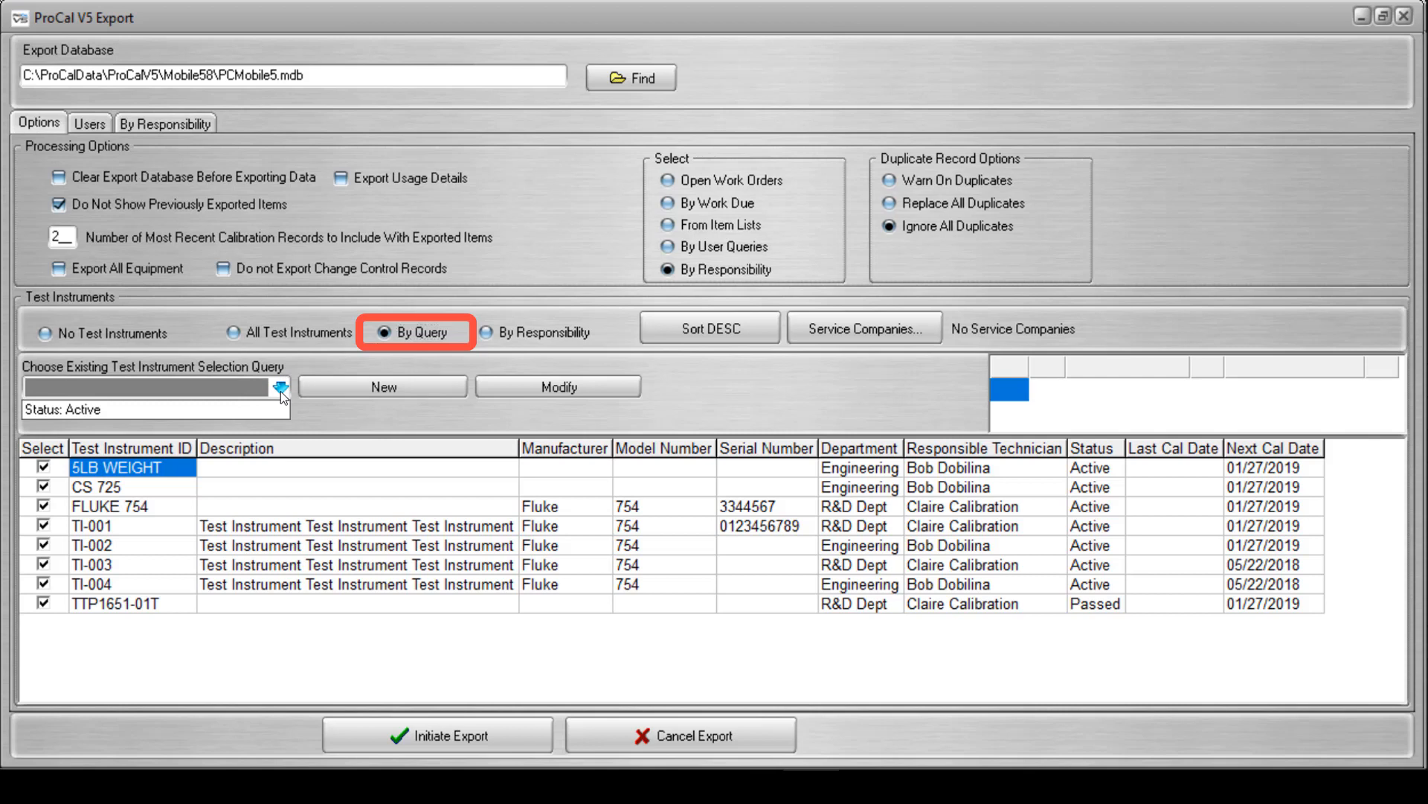
{"action": "left_click", "coordinate": [396, 421]}
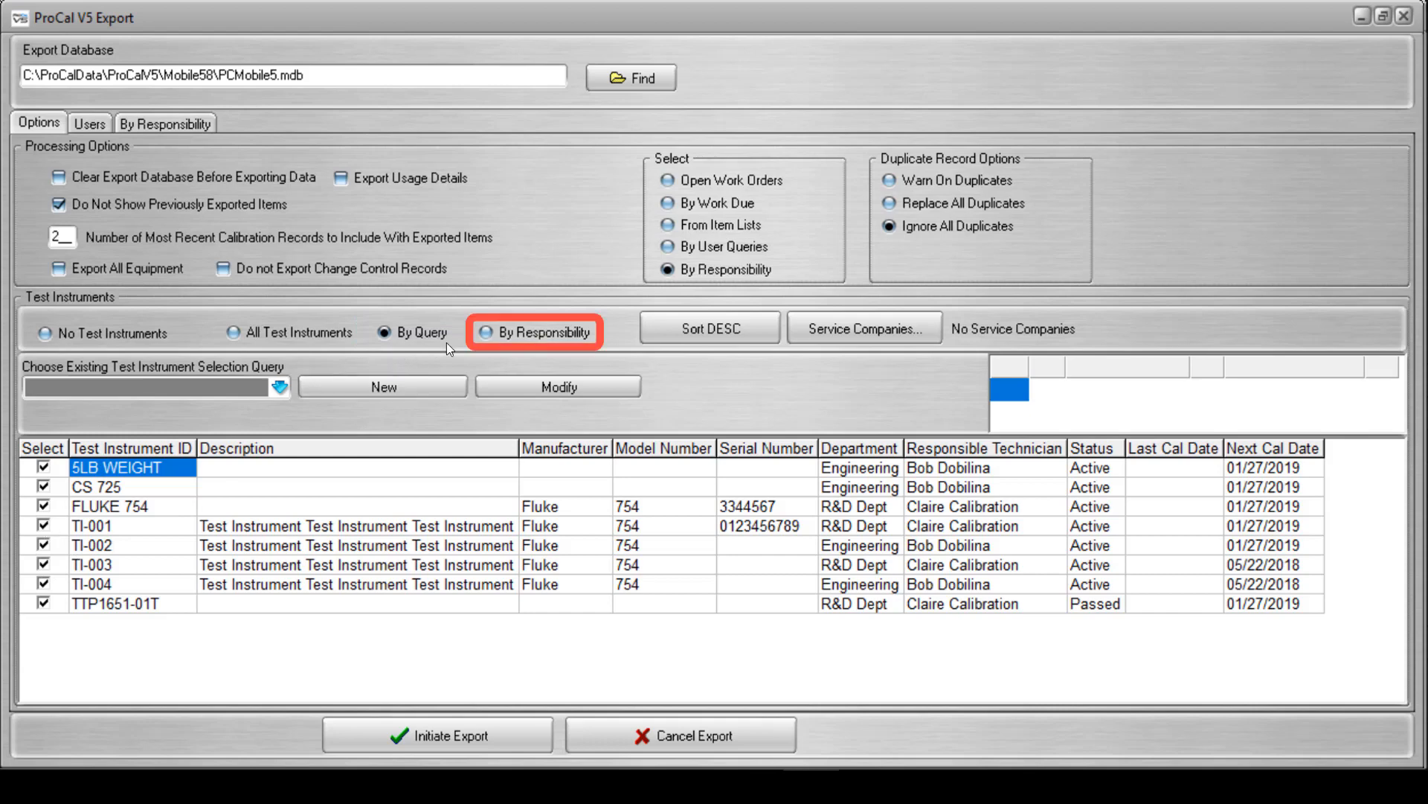
{"action": "left_click", "coordinate": [485, 332]}
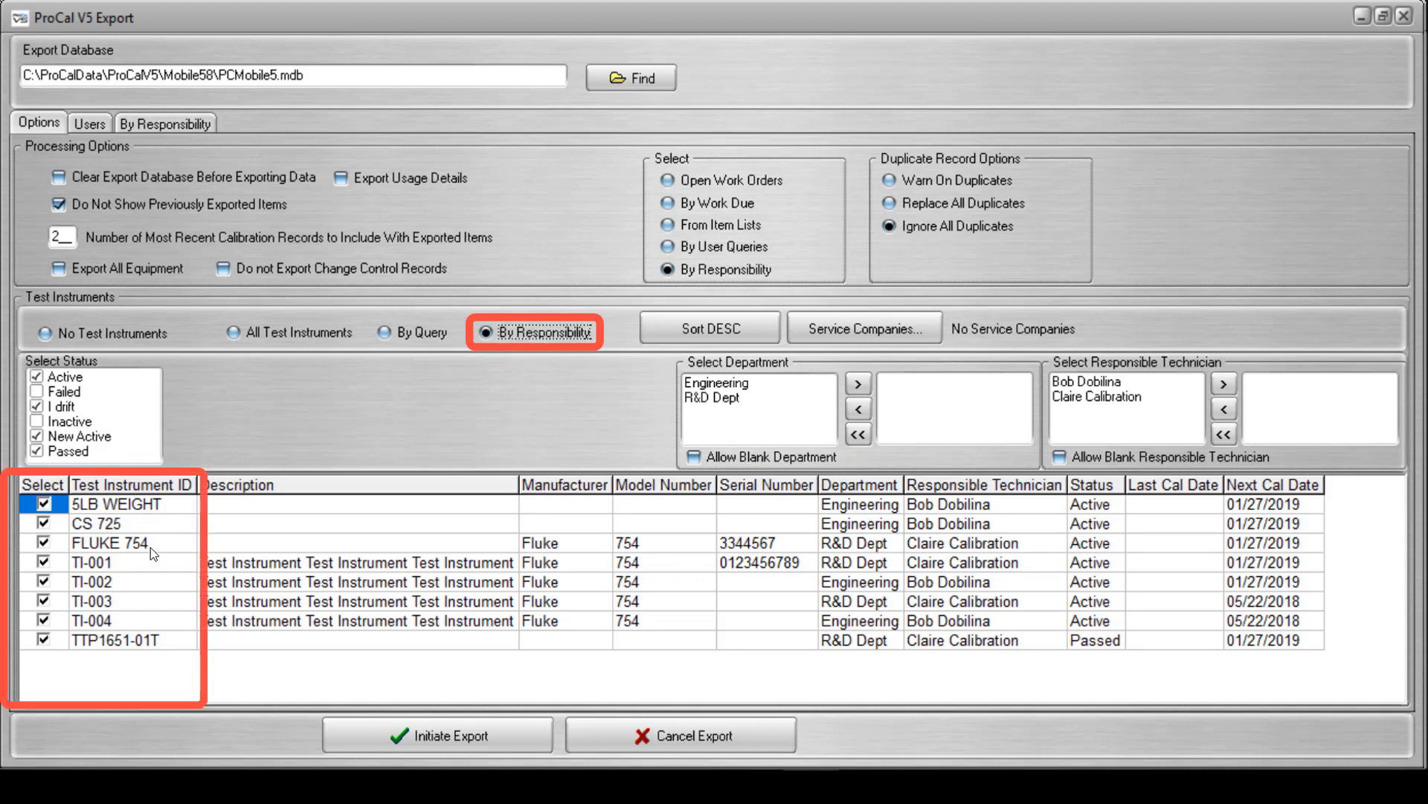
Try excluding individual test instruments and the Active and I drift statuses, restoring each selection.
{"action": "left_click", "coordinate": [42, 563]}
{"action": "left_click", "coordinate": [44, 544]}
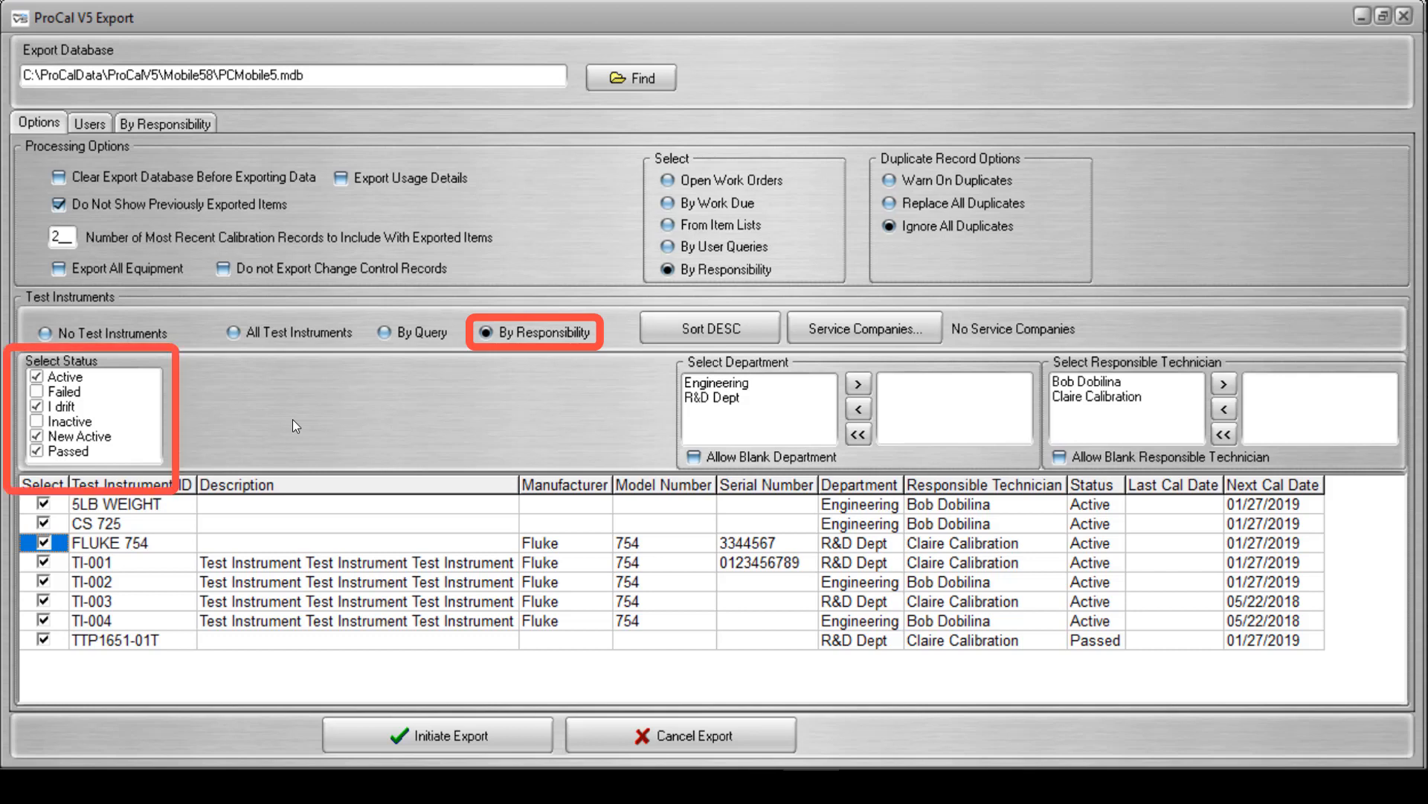
{"action": "left_click", "coordinate": [50, 380]}
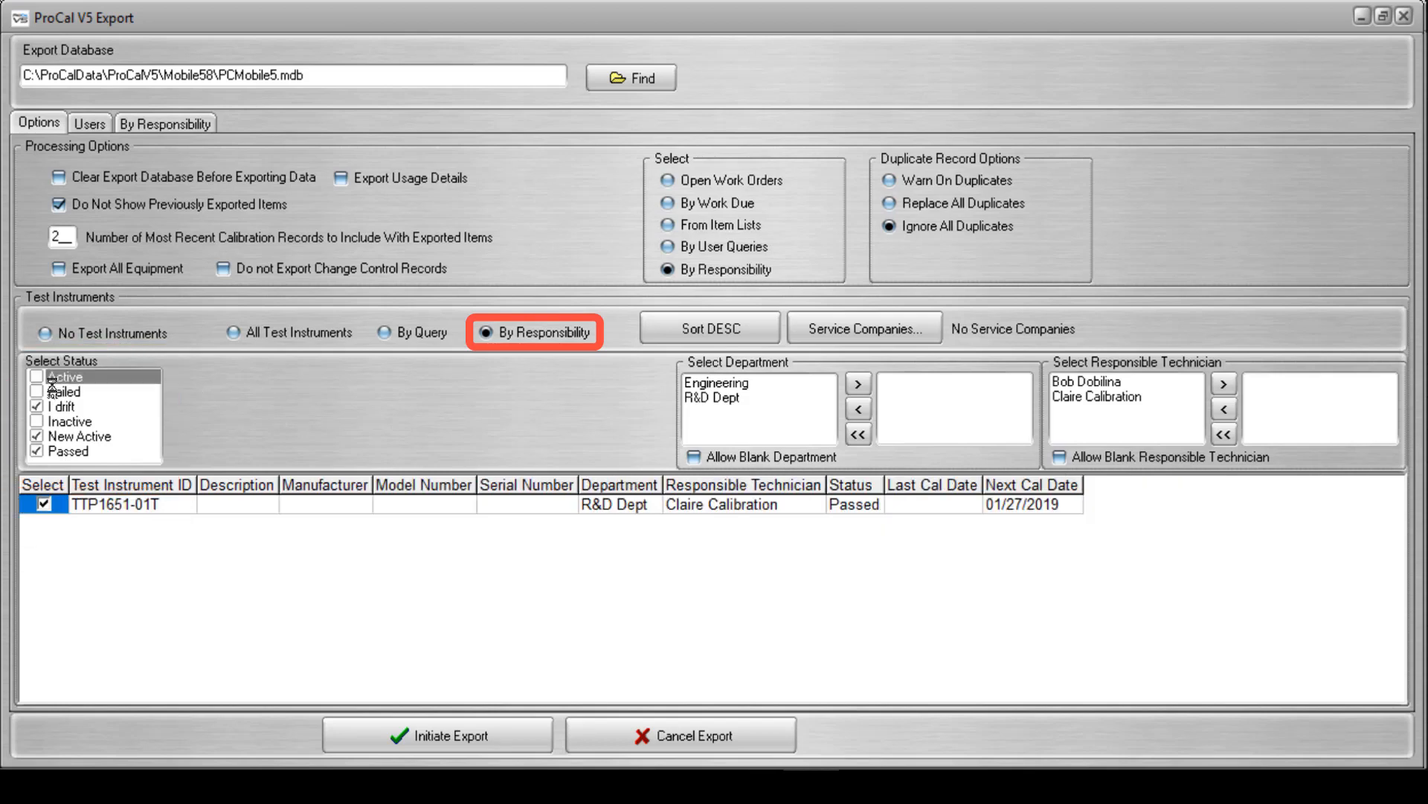
{"action": "left_click", "coordinate": [52, 381]}
{"action": "left_click", "coordinate": [49, 409]}
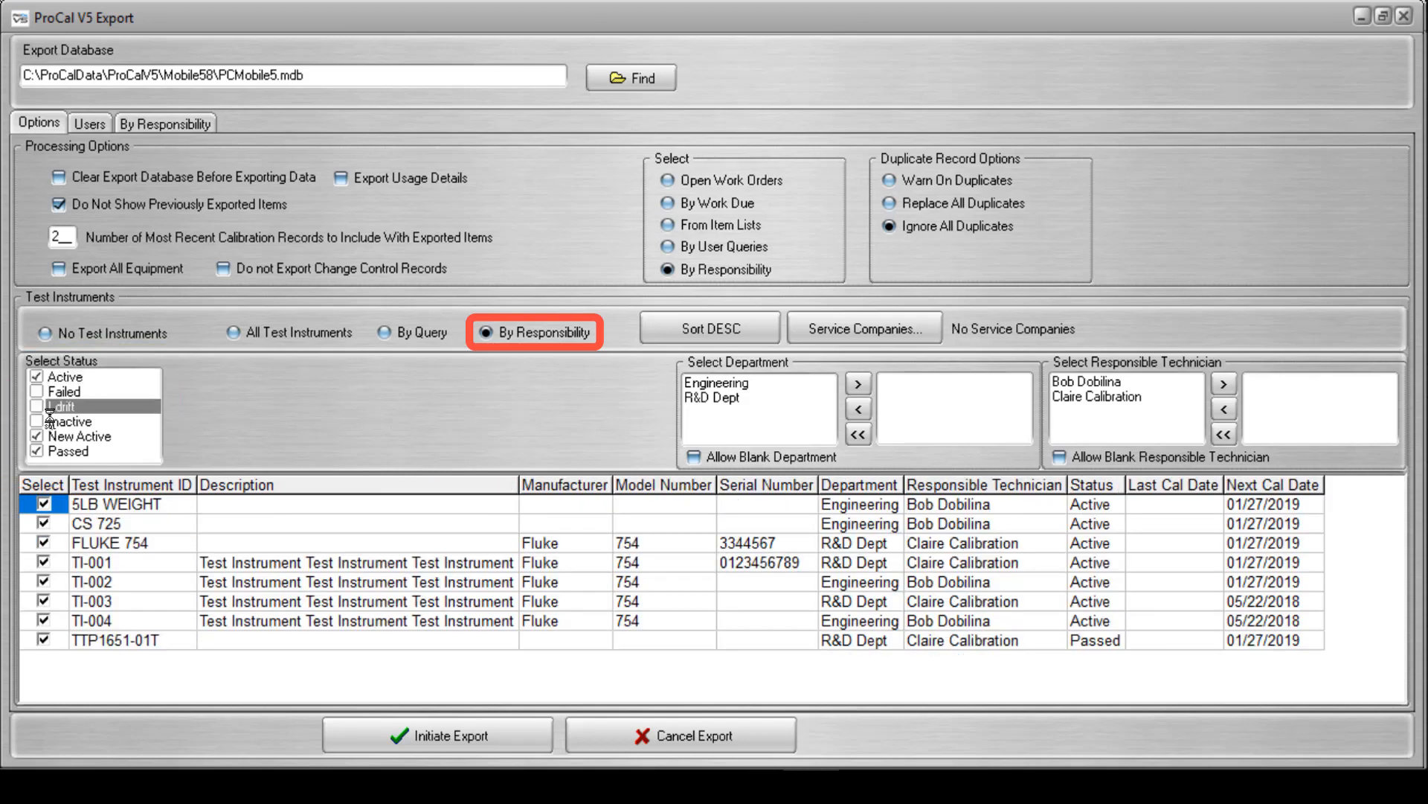
{"action": "left_click", "coordinate": [50, 409]}
{"action": "left_click", "coordinate": [44, 438]}
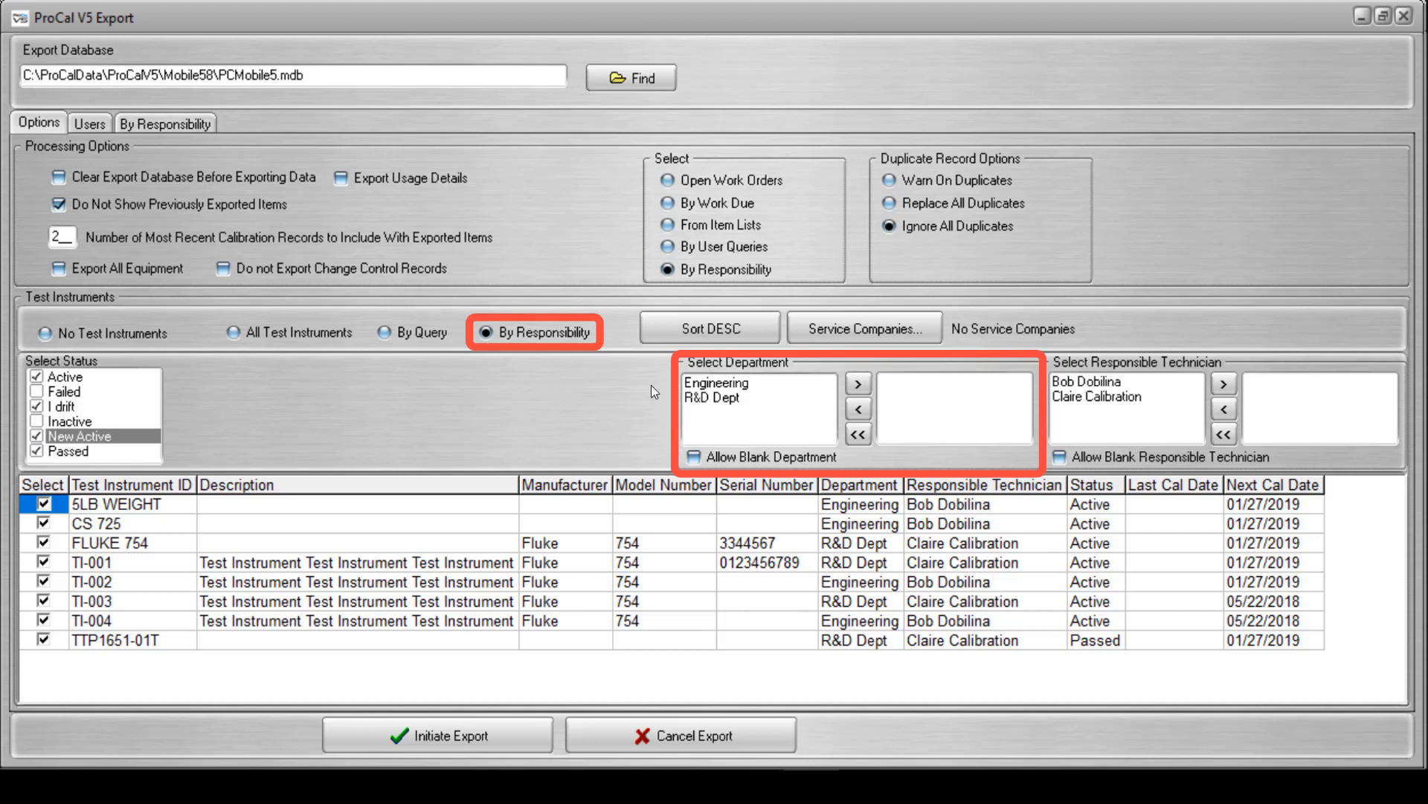
Try Allow Blank Department and a filter on the Engineering department for the test instruments, and revert both.
{"action": "left_click", "coordinate": [696, 384]}
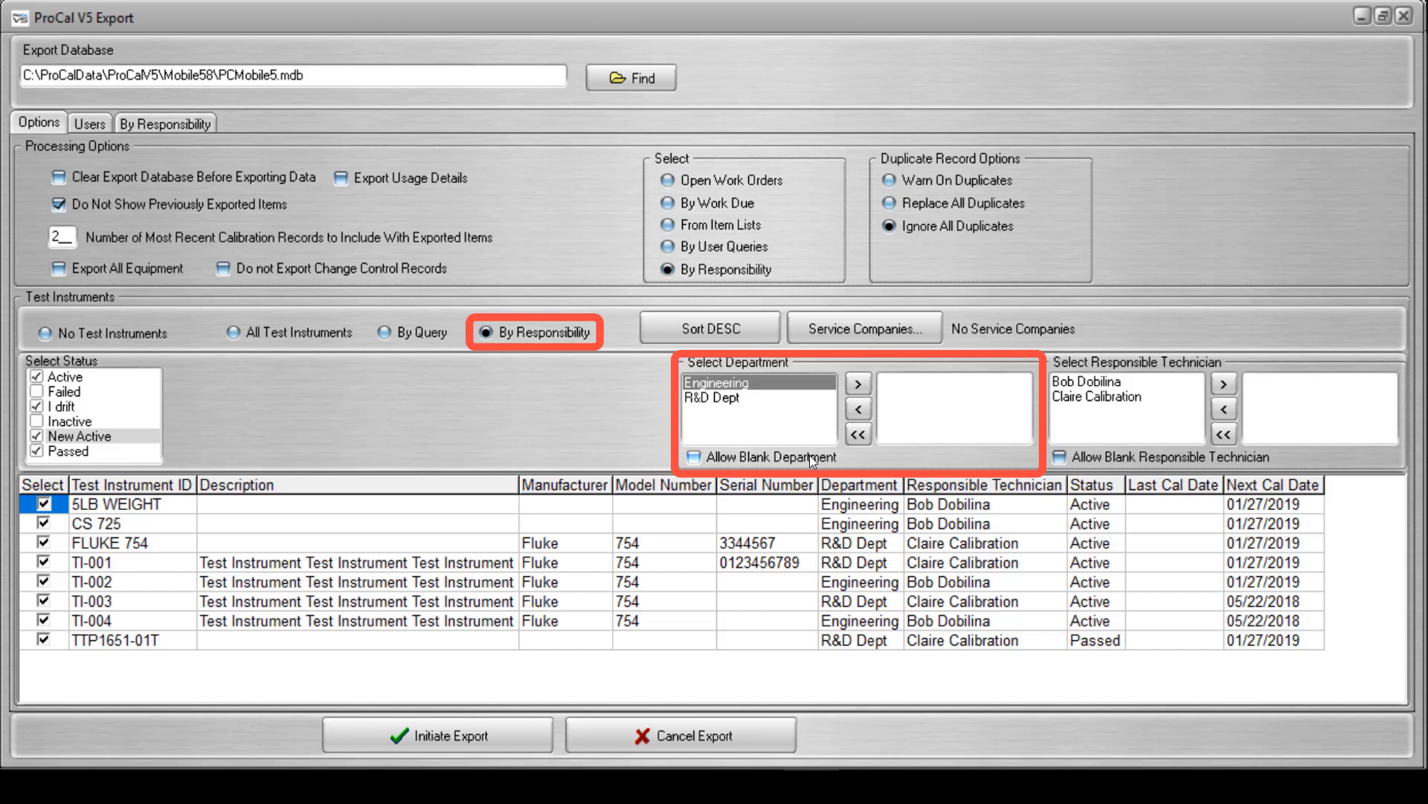
{"action": "left_click", "coordinate": [692, 460]}
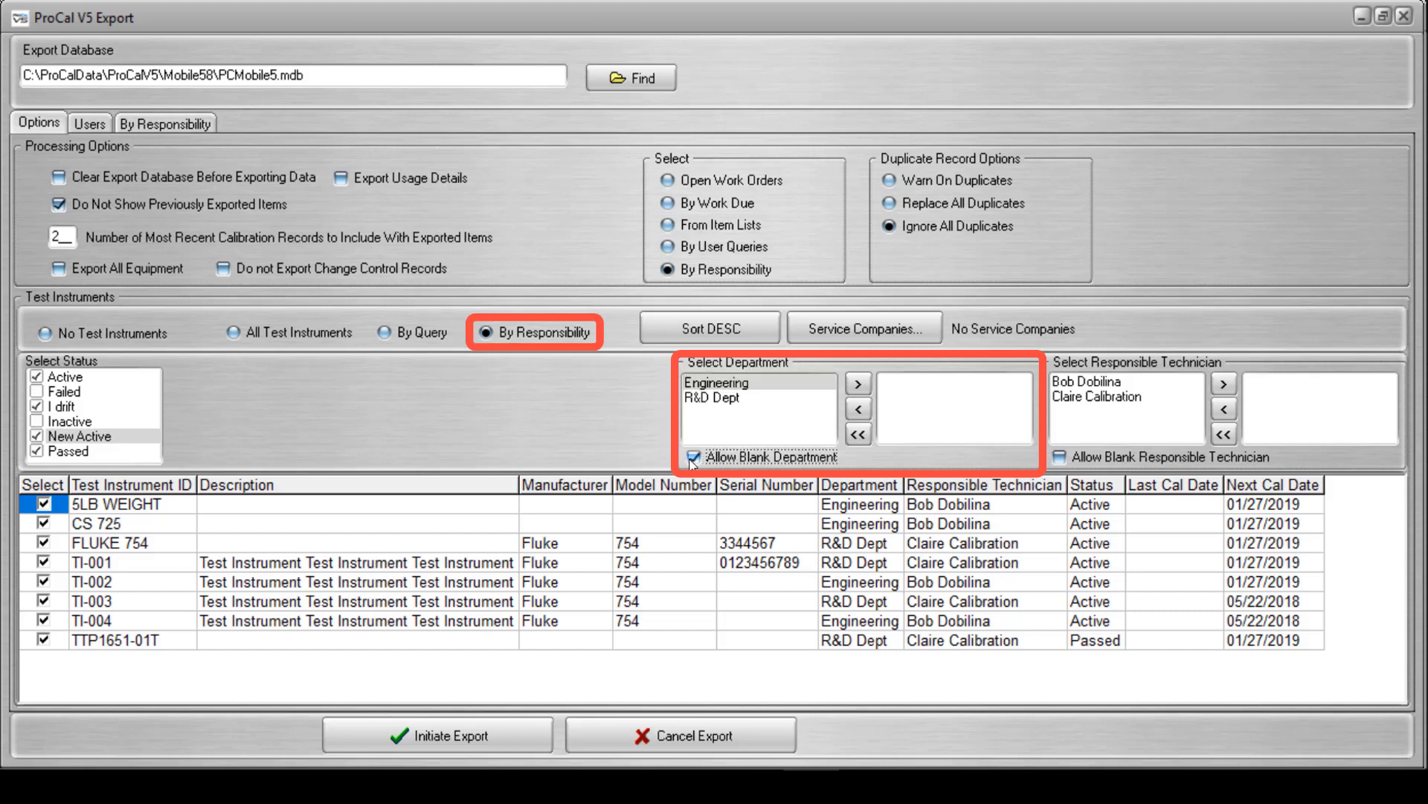
{"action": "left_click", "coordinate": [702, 381]}
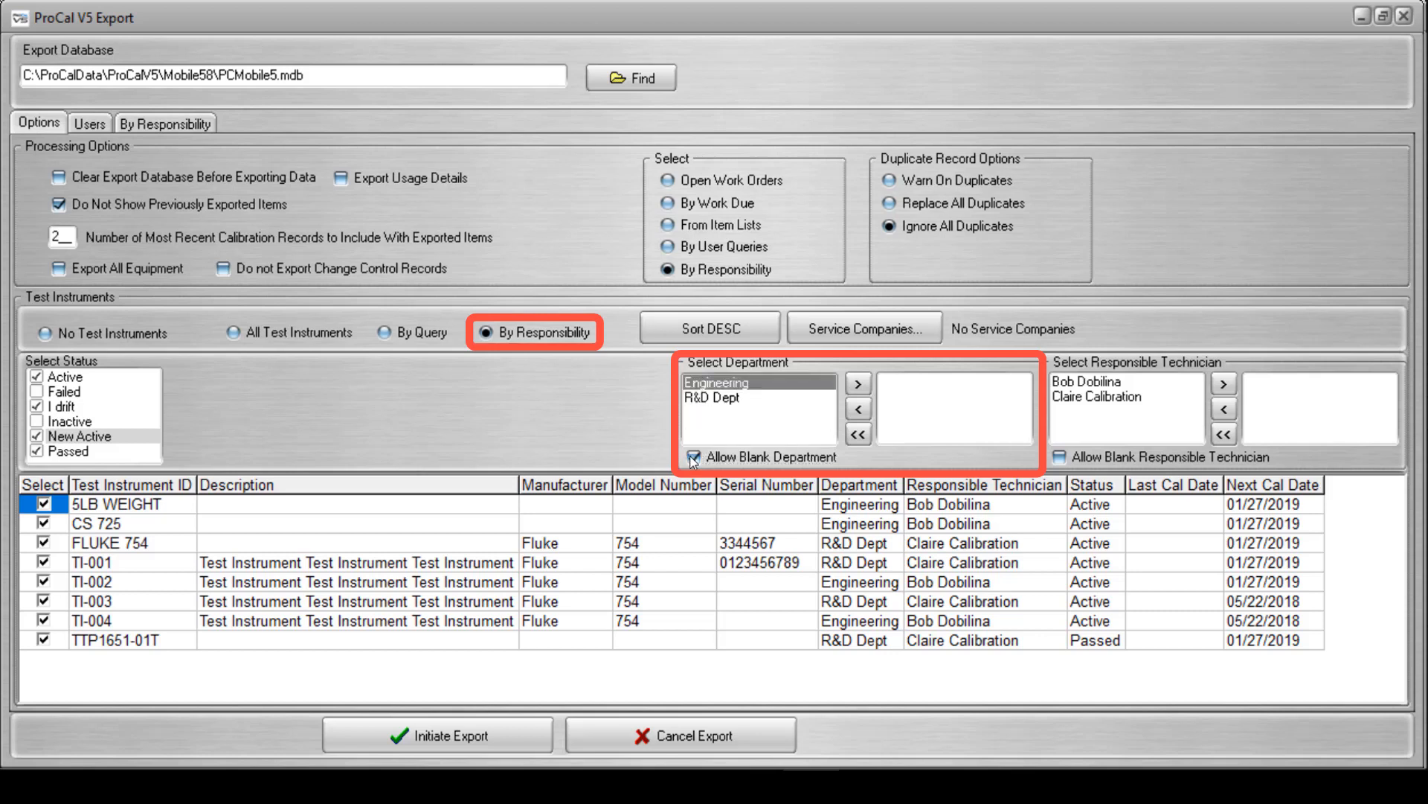
{"action": "left_click", "coordinate": [692, 460]}
{"action": "left_click", "coordinate": [707, 383]}
{"action": "left_click", "coordinate": [859, 384]}
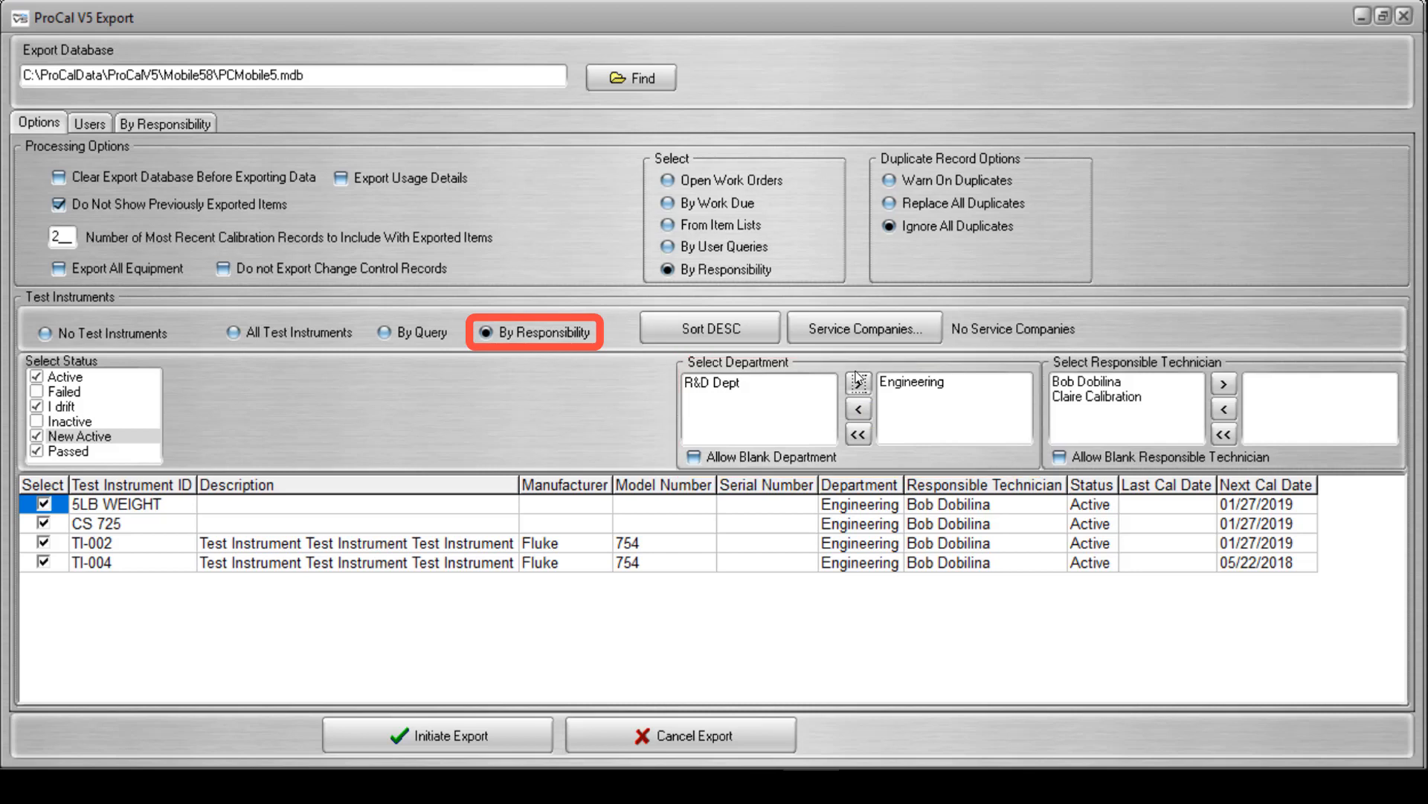
{"action": "left_click", "coordinate": [921, 384]}
{"action": "left_click", "coordinate": [860, 409]}
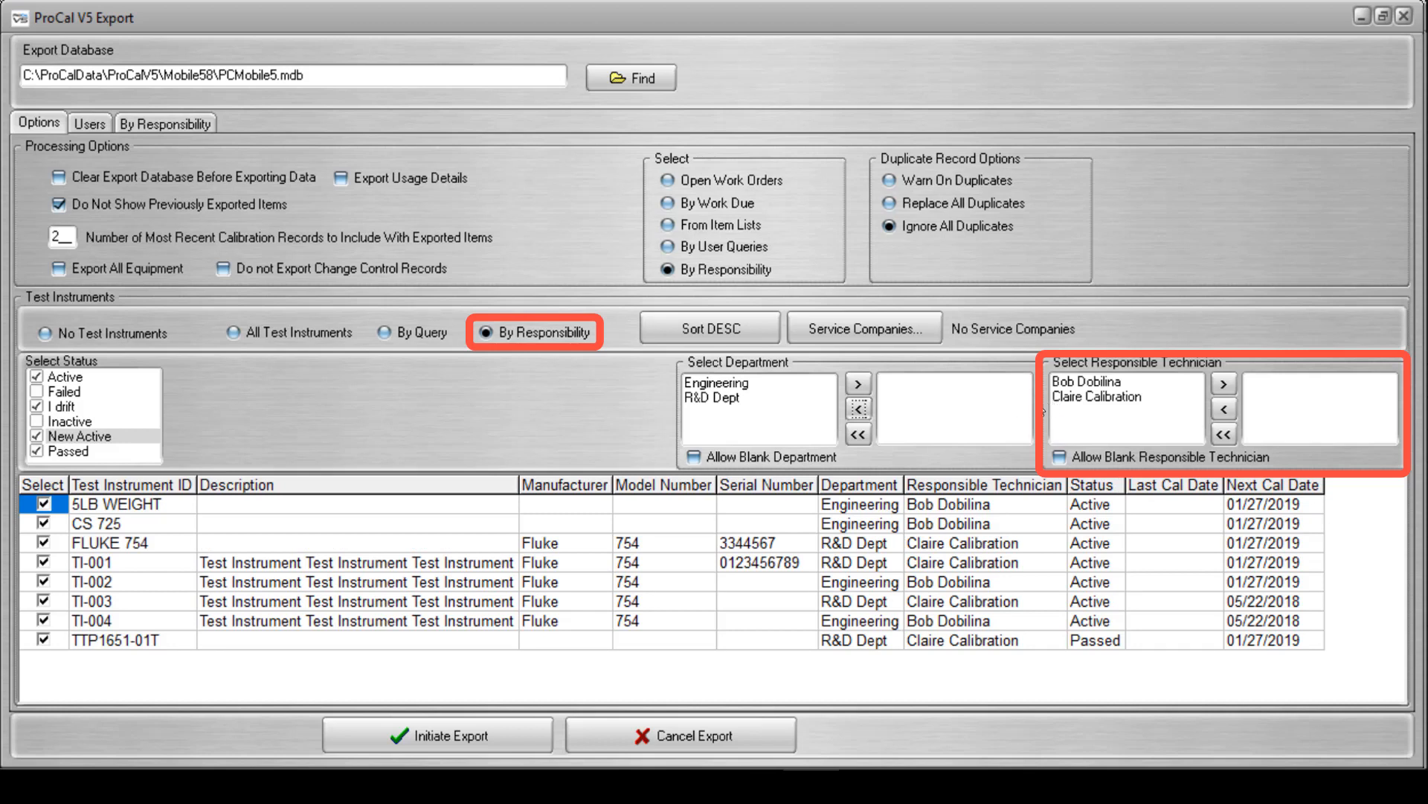
Try Allow Blank Responsible Technician and a filter on the first responsible technician for the test instruments, and revert both.
{"action": "left_click", "coordinate": [1060, 458]}
{"action": "left_click", "coordinate": [1059, 458]}
{"action": "left_click", "coordinate": [1108, 381]}
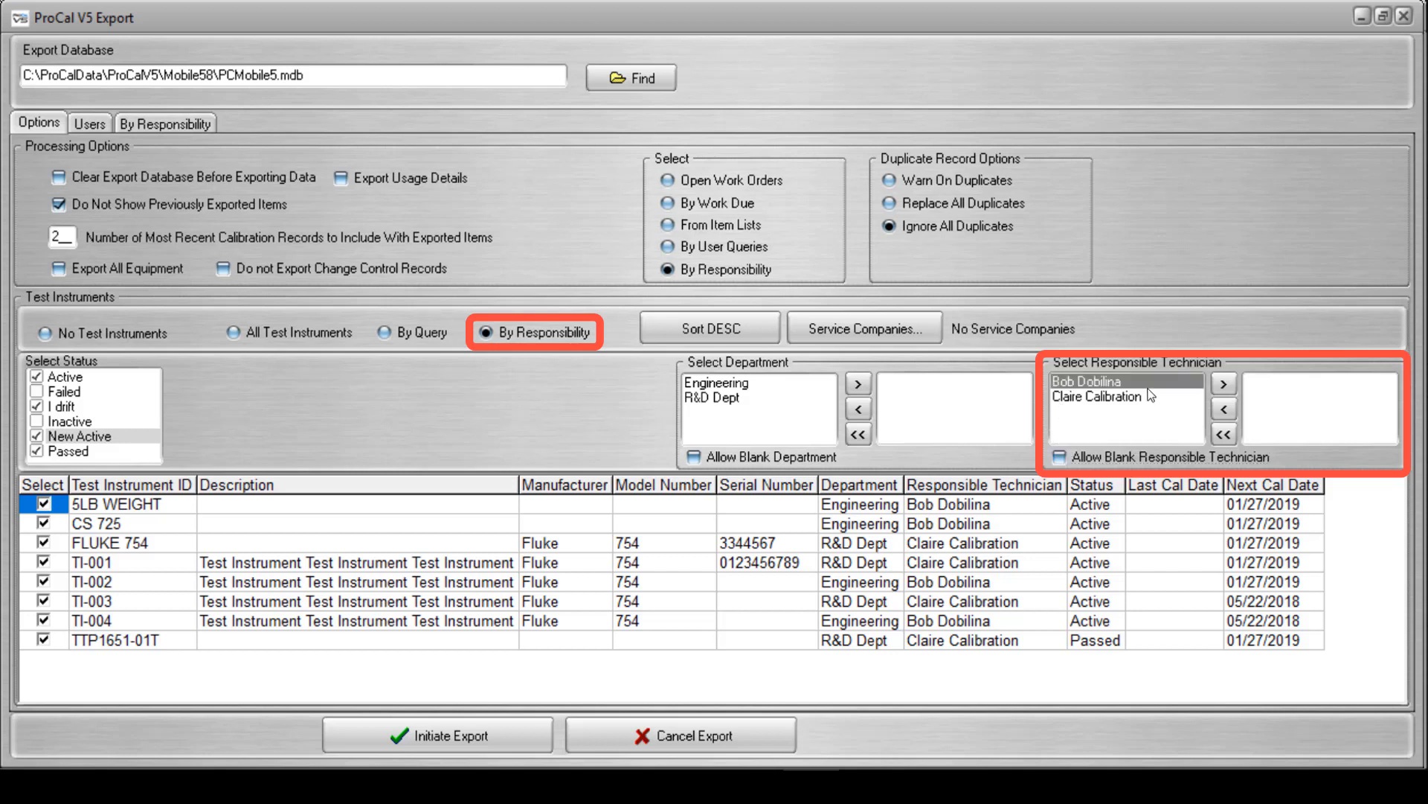
{"action": "left_click", "coordinate": [1224, 383]}
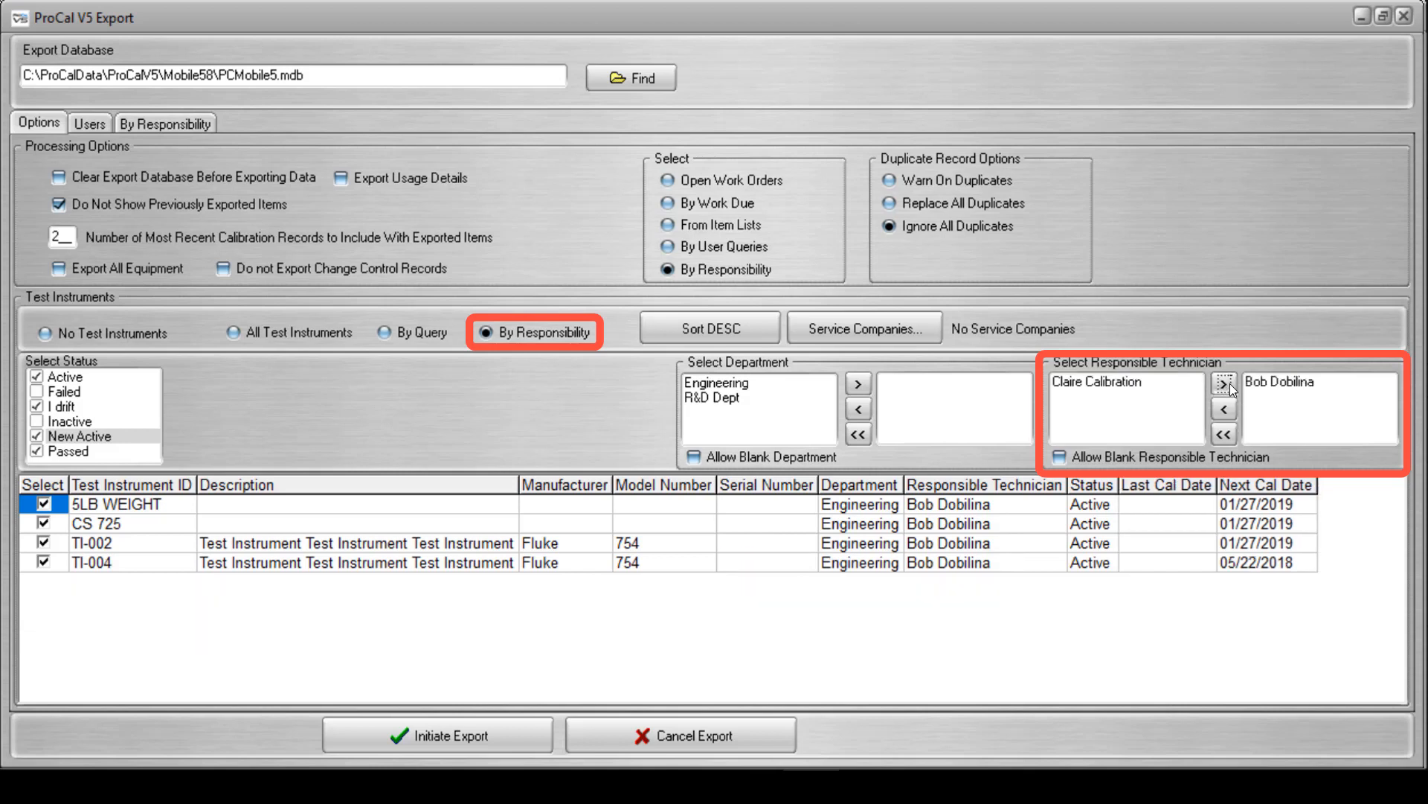
{"action": "left_click", "coordinate": [1262, 381]}
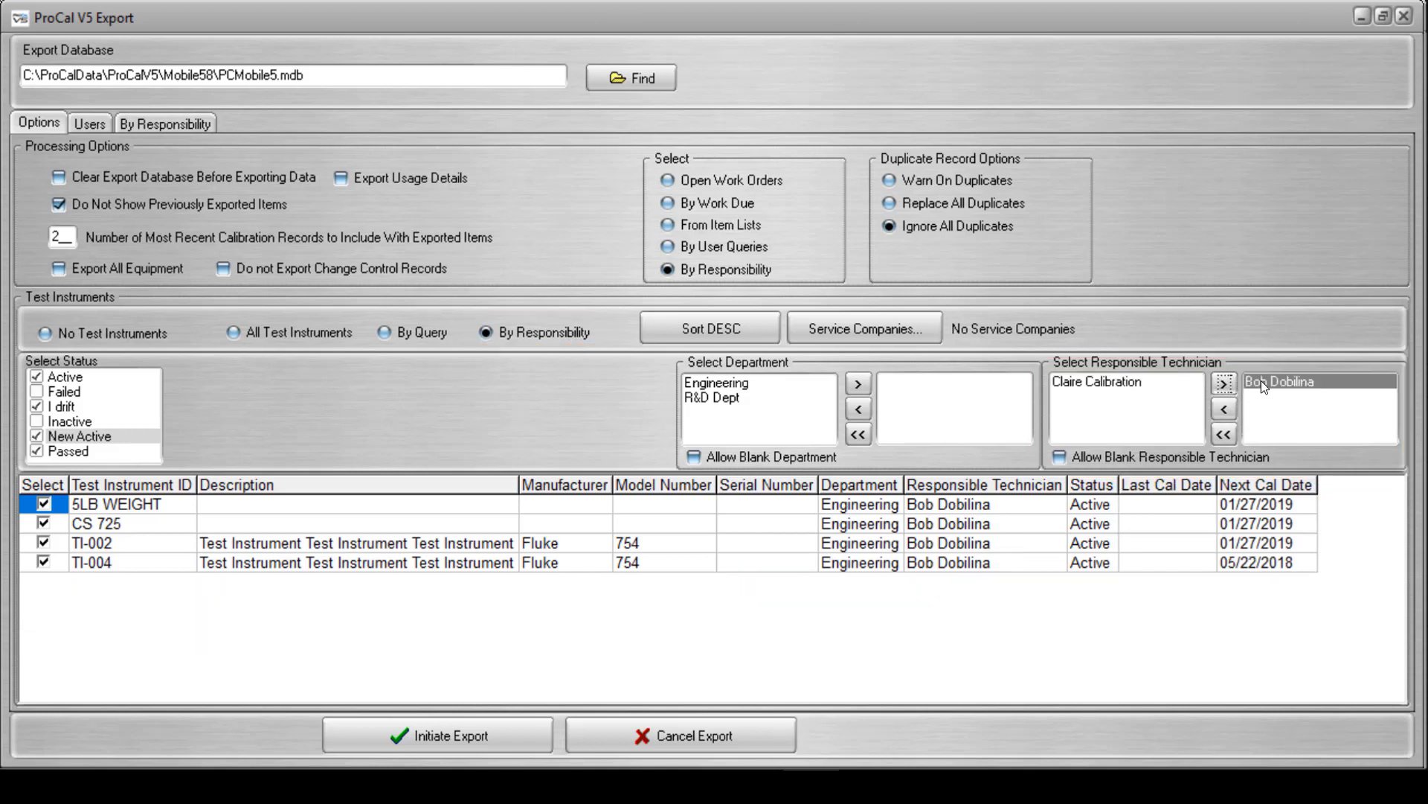
{"action": "left_click", "coordinate": [1229, 408]}
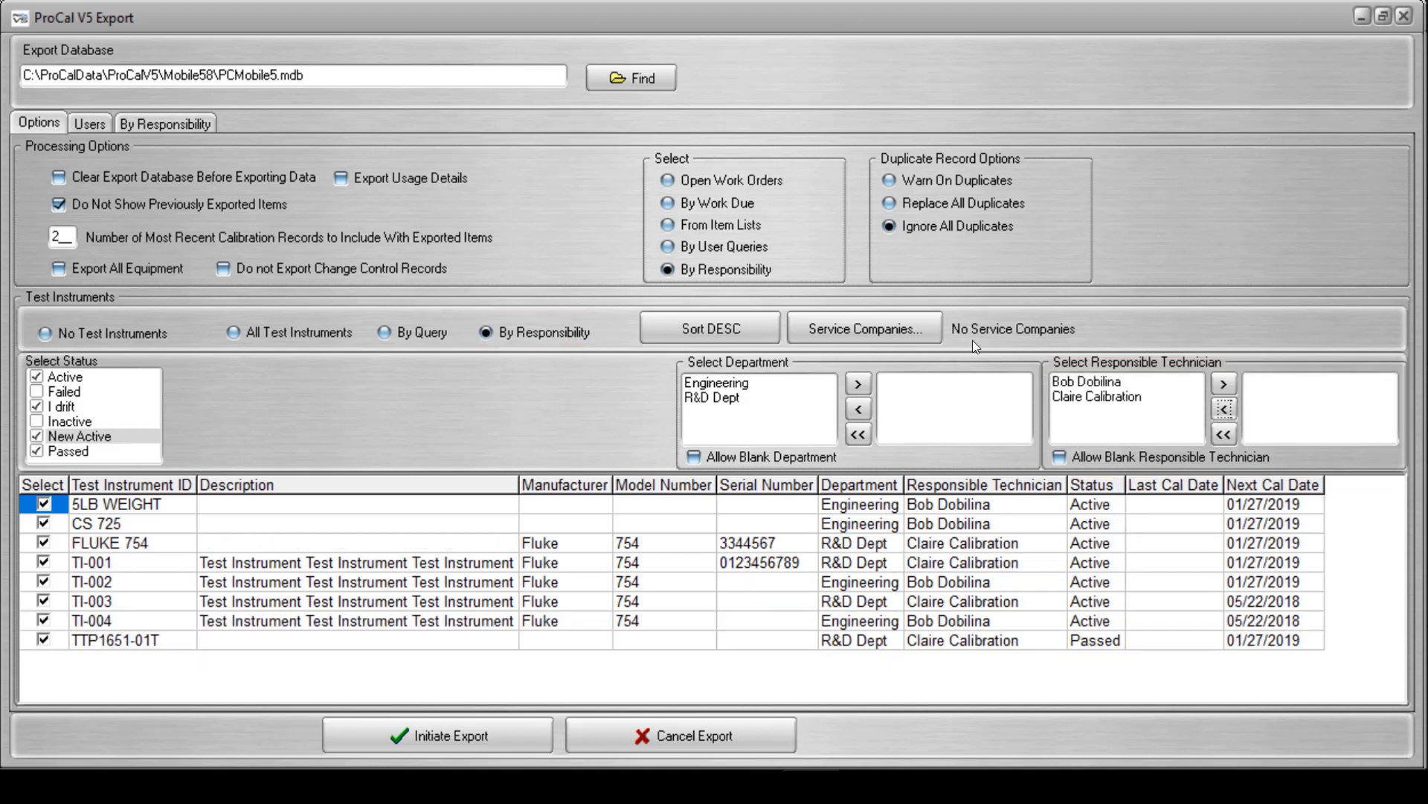
Sort the test instruments in descending order and select Inventory 2 and all remaining service companies.
{"action": "left_click", "coordinate": [760, 336]}
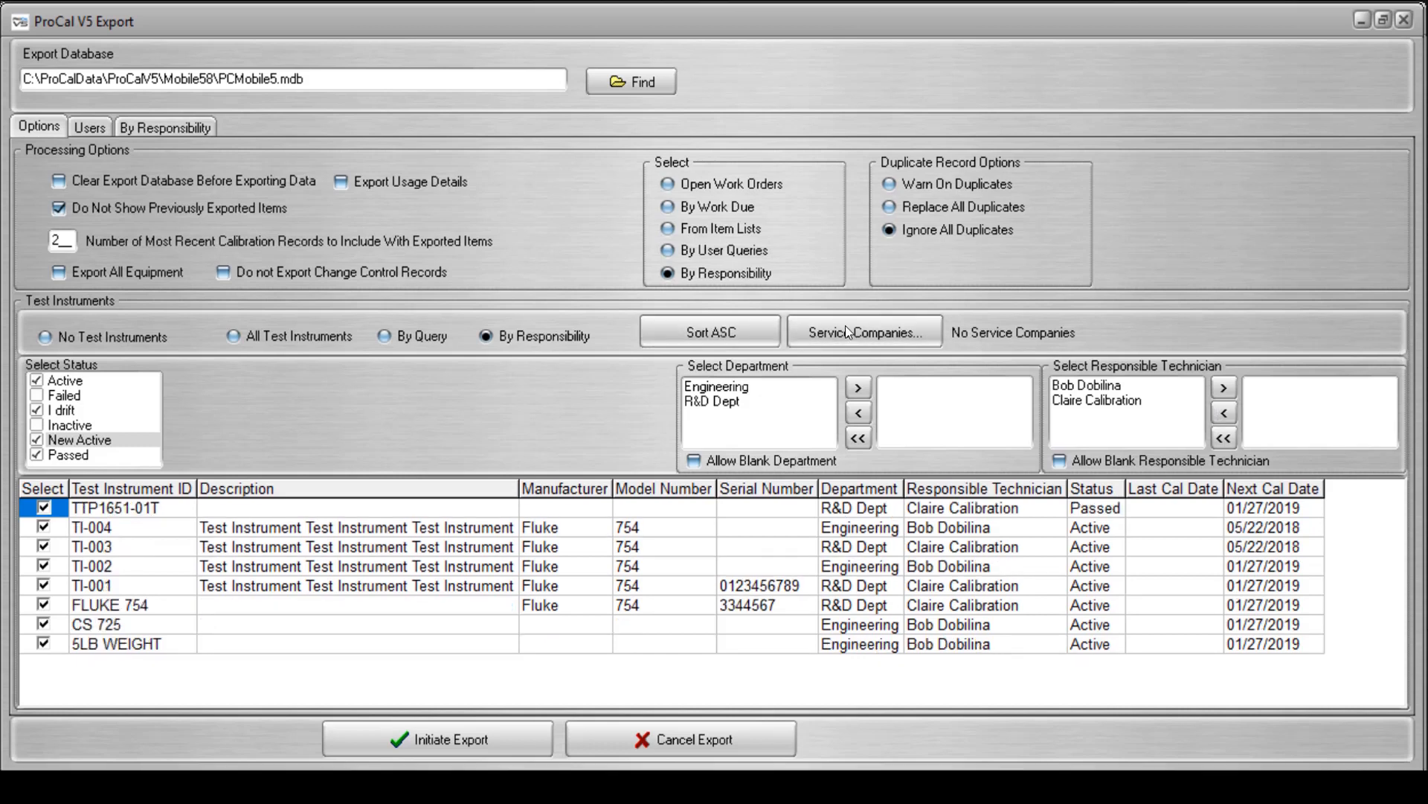
{"action": "left_click", "coordinate": [847, 328]}
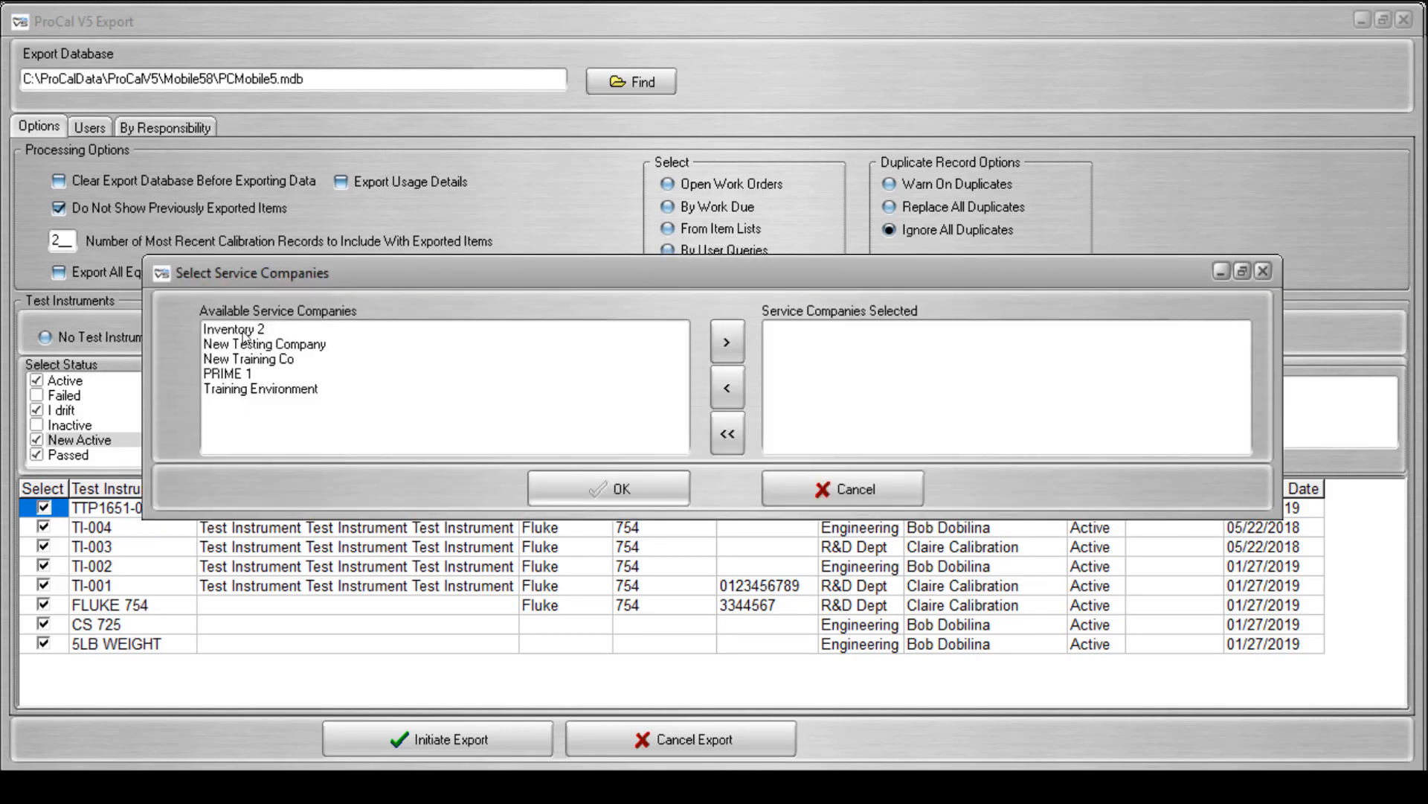
{"action": "left_click", "coordinate": [244, 331]}
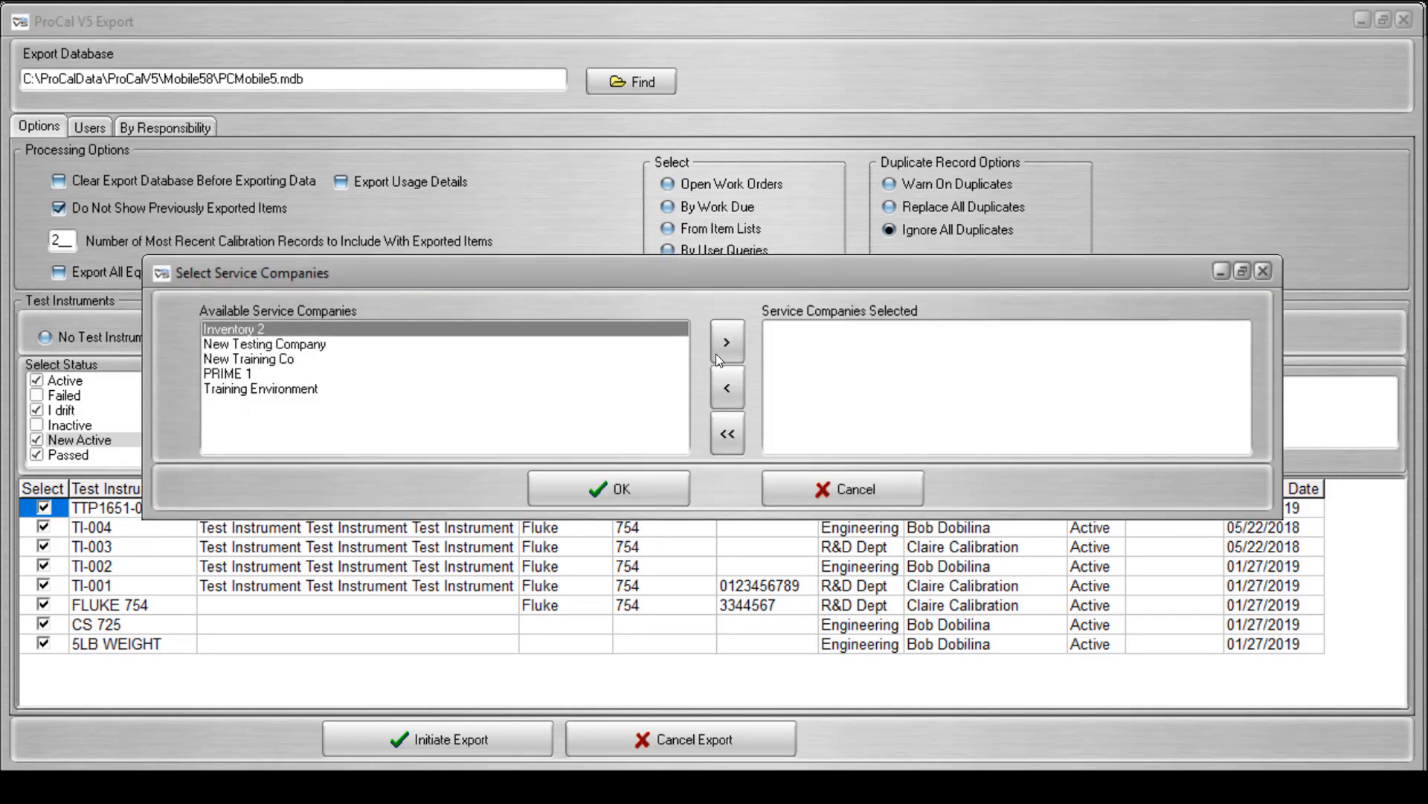
{"action": "left_click", "coordinate": [727, 344]}
{"action": "left_click", "coordinate": [288, 329]}
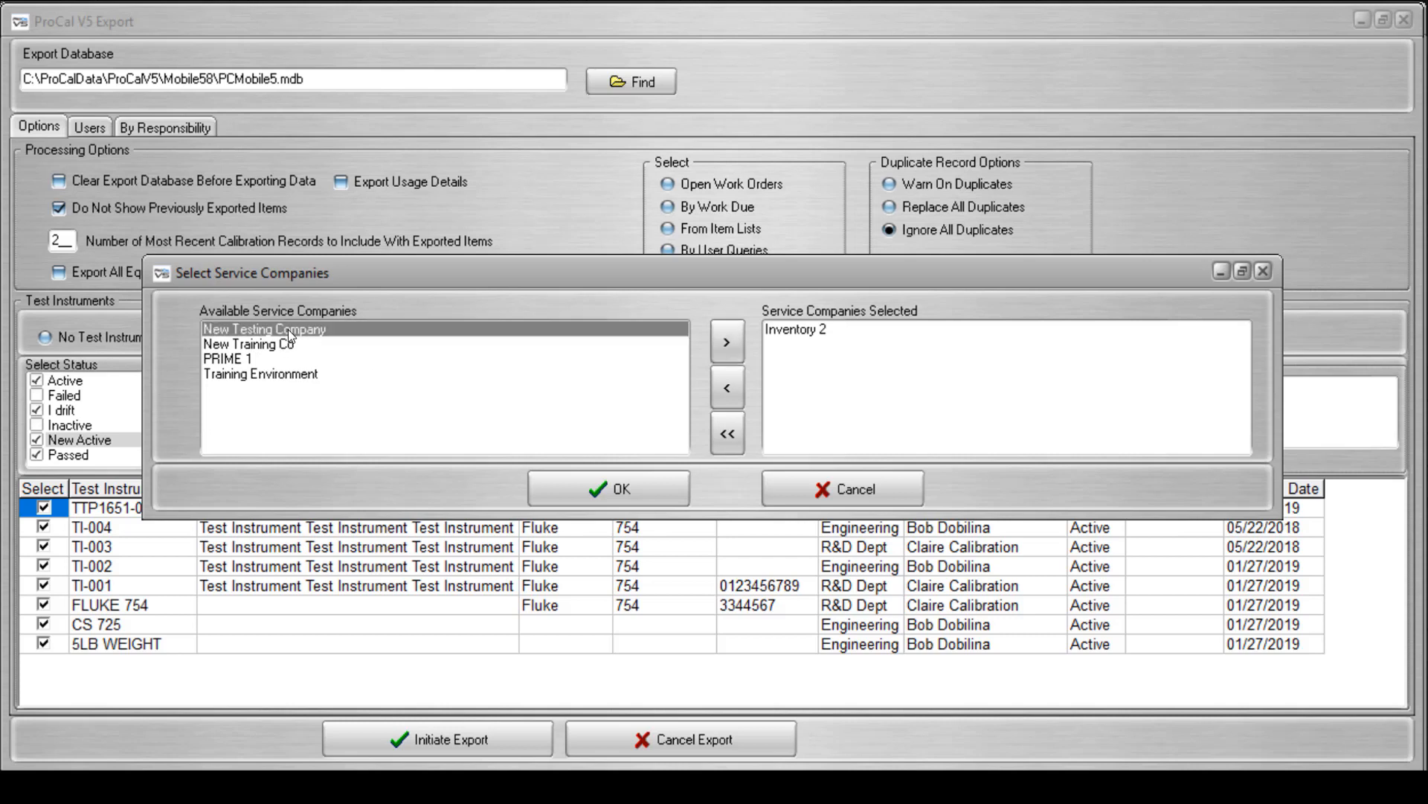
{"action": "left_click", "coordinate": [281, 375]}
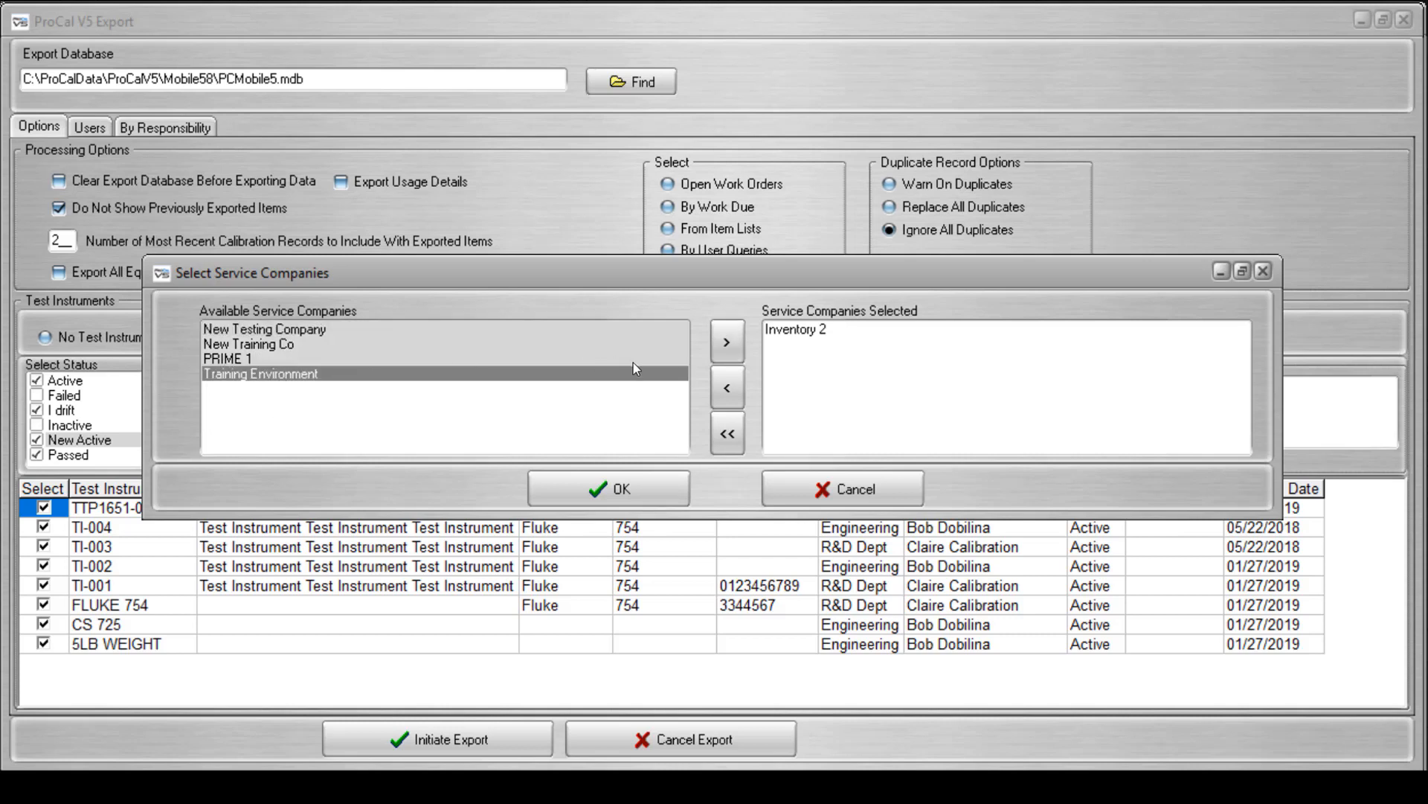
{"action": "left_click", "coordinate": [726, 343]}
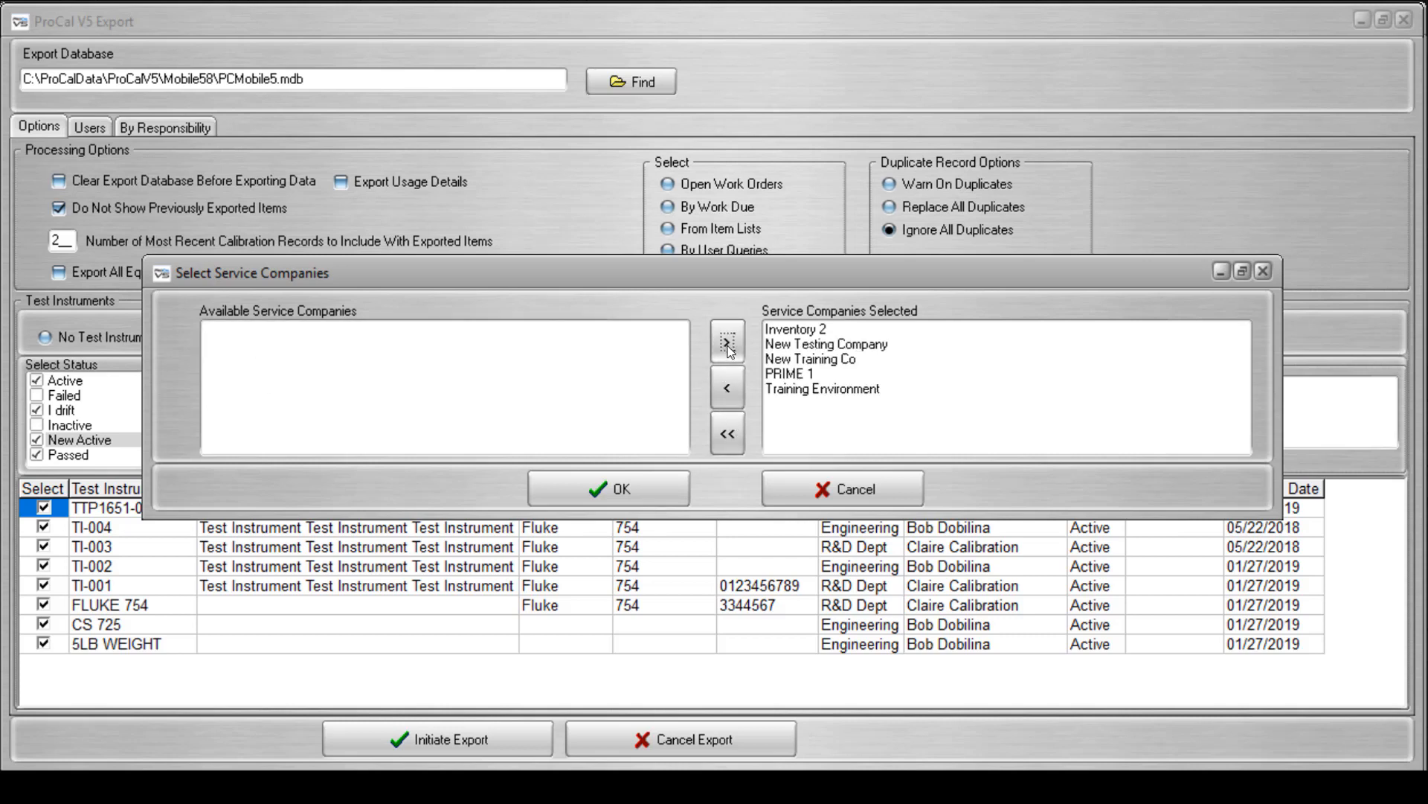
{"action": "left_click", "coordinate": [640, 485]}
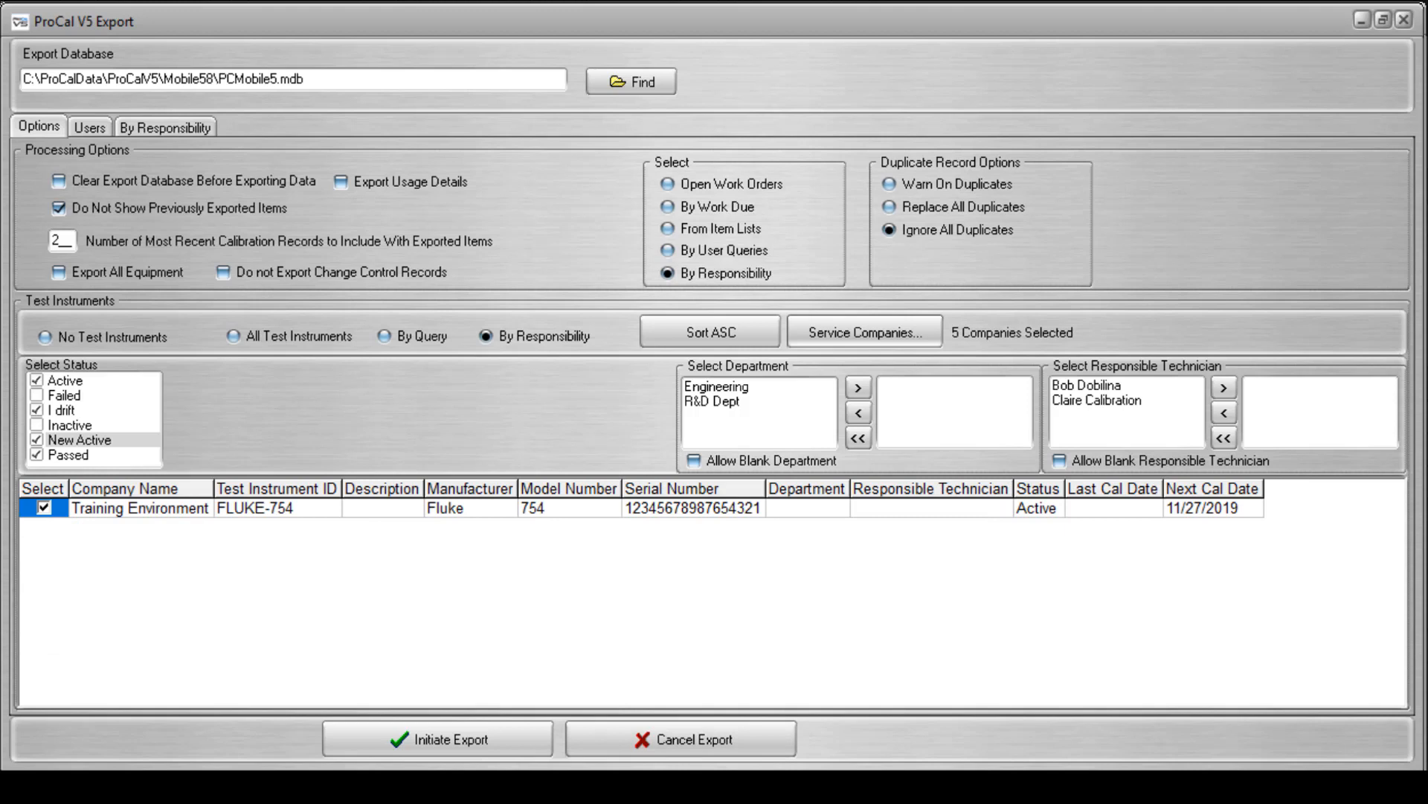
Add the fourth available user to the users selected for export to the Mobile Workstation.
{"action": "left_click", "coordinate": [87, 126]}
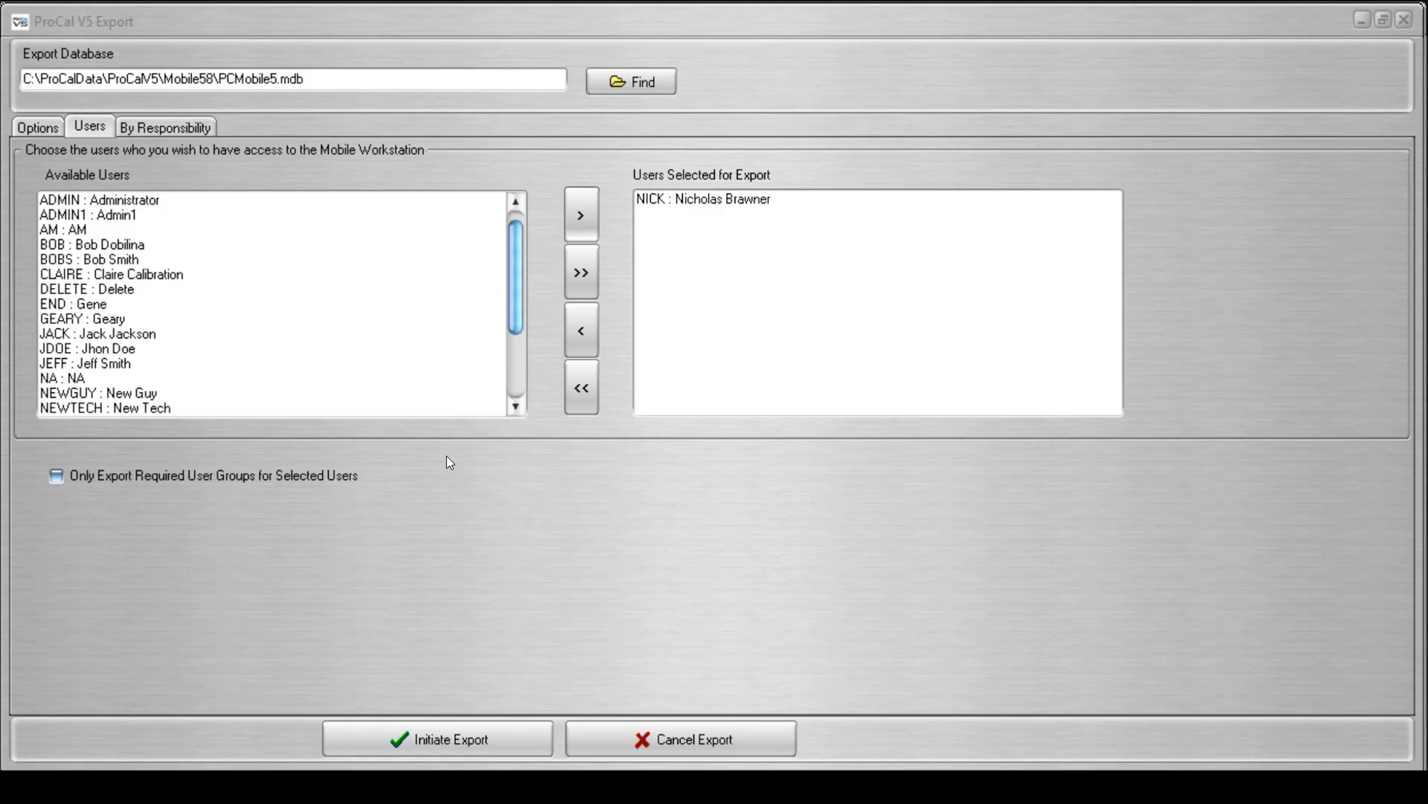
{"action": "left_click", "coordinate": [112, 245]}
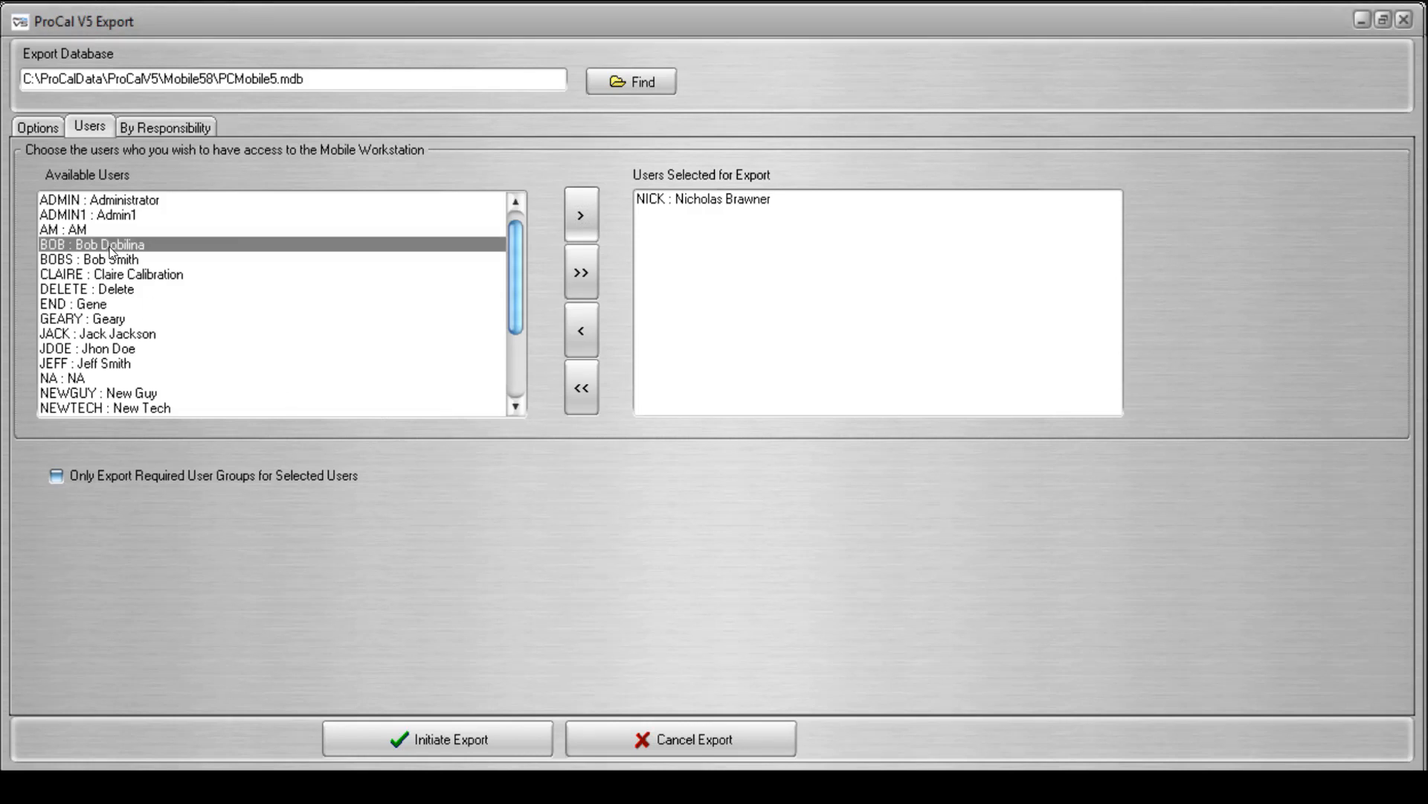
{"action": "left_click", "coordinate": [585, 218]}
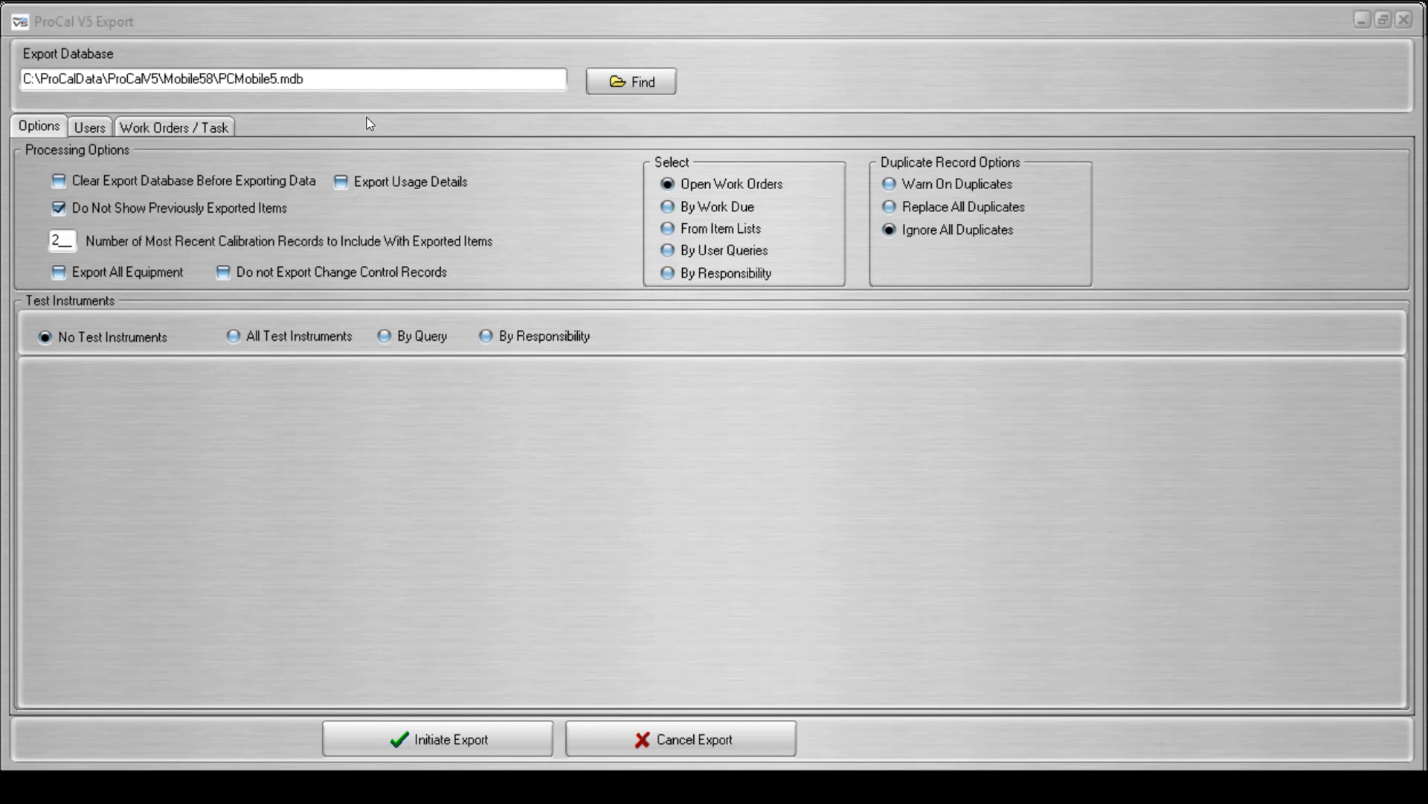
Examine the tasks contained in each of the available work orders for export.
{"action": "left_click", "coordinate": [227, 125]}
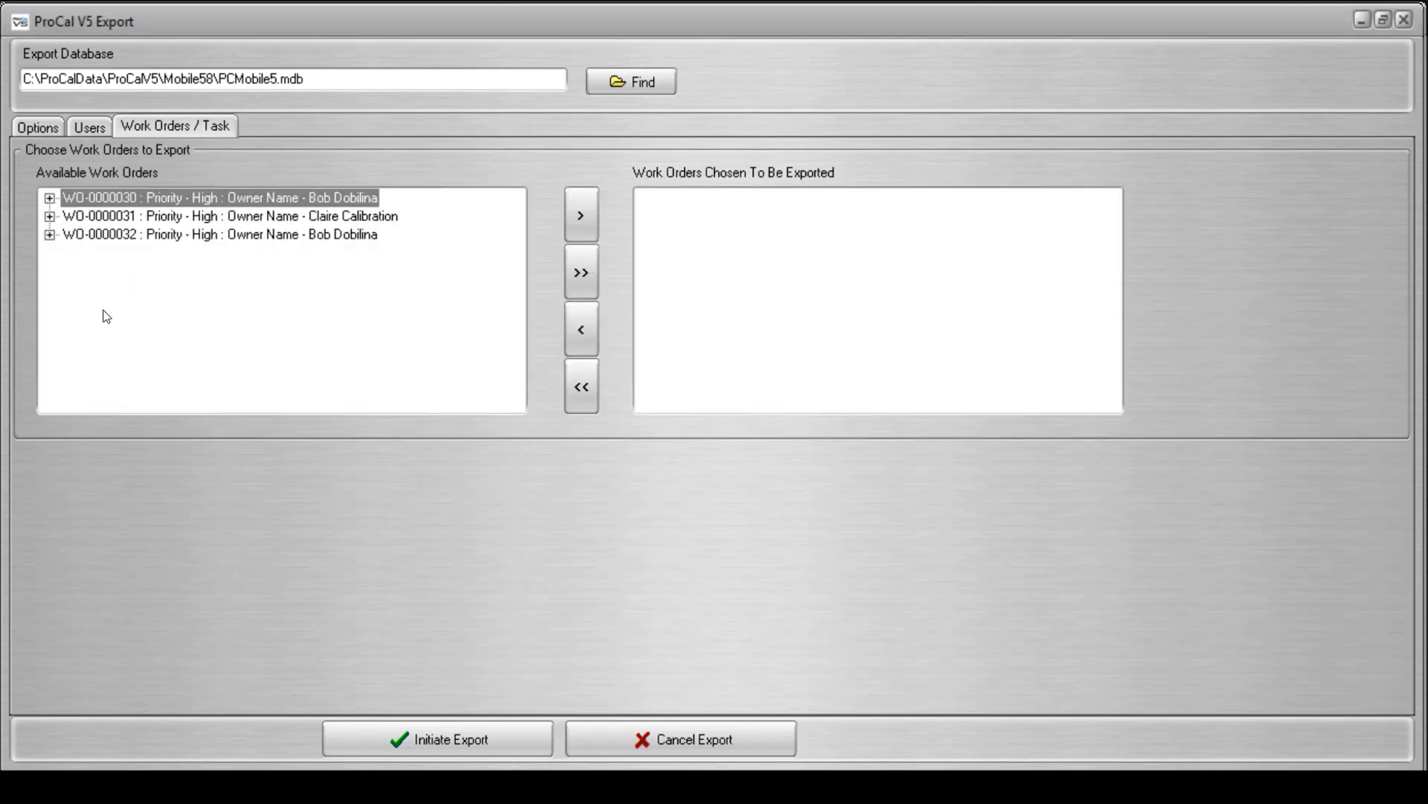
{"action": "left_click", "coordinate": [50, 198]}
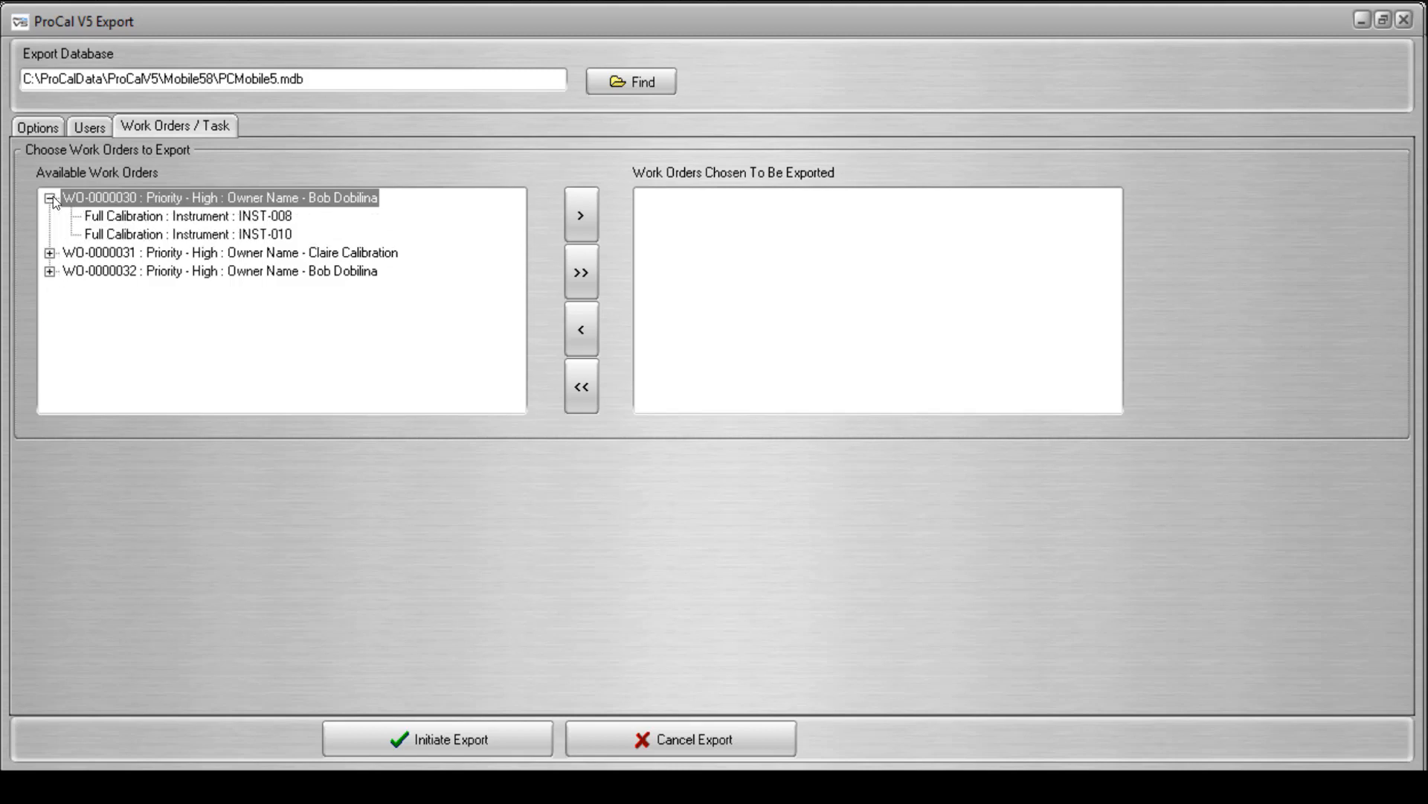
{"action": "left_click", "coordinate": [50, 253]}
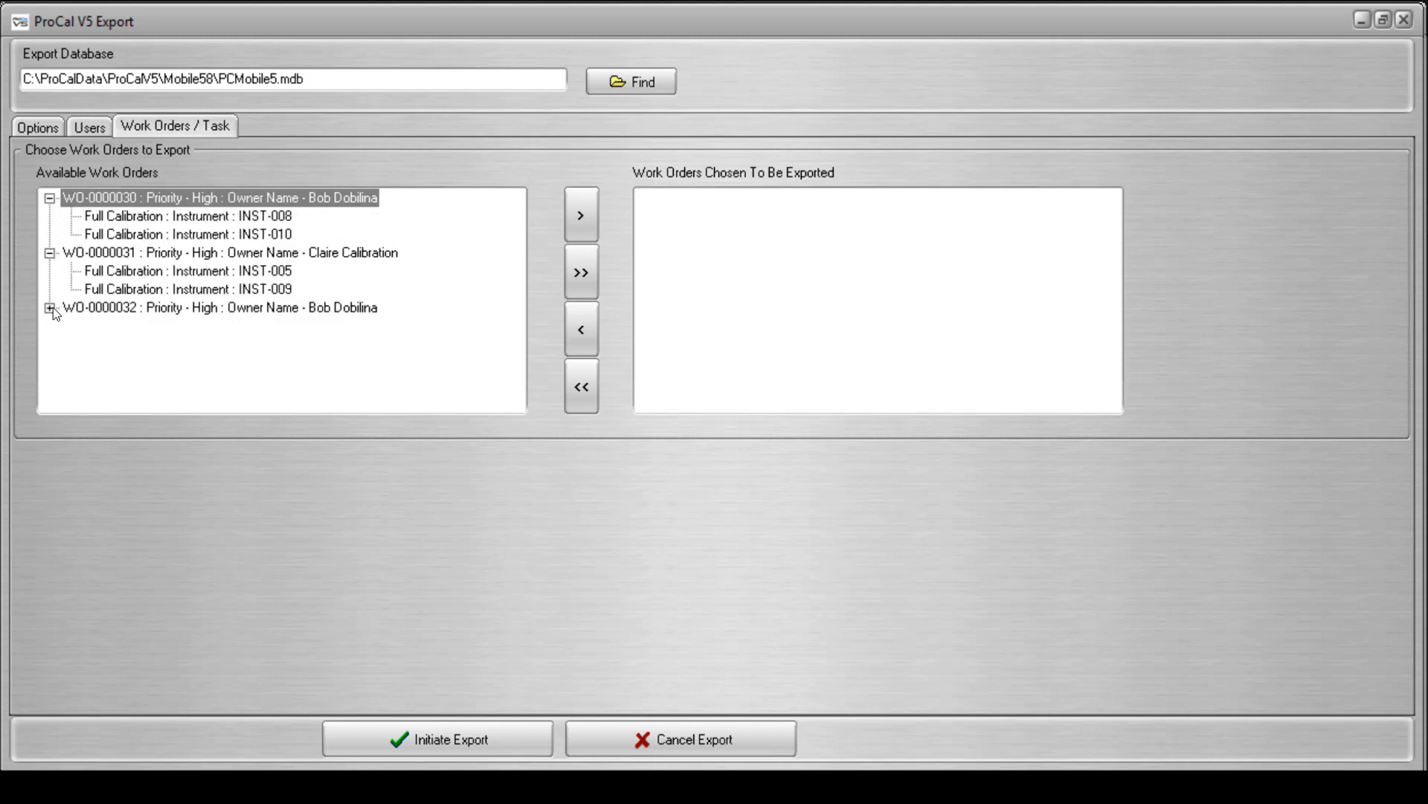
{"action": "left_click", "coordinate": [50, 307]}
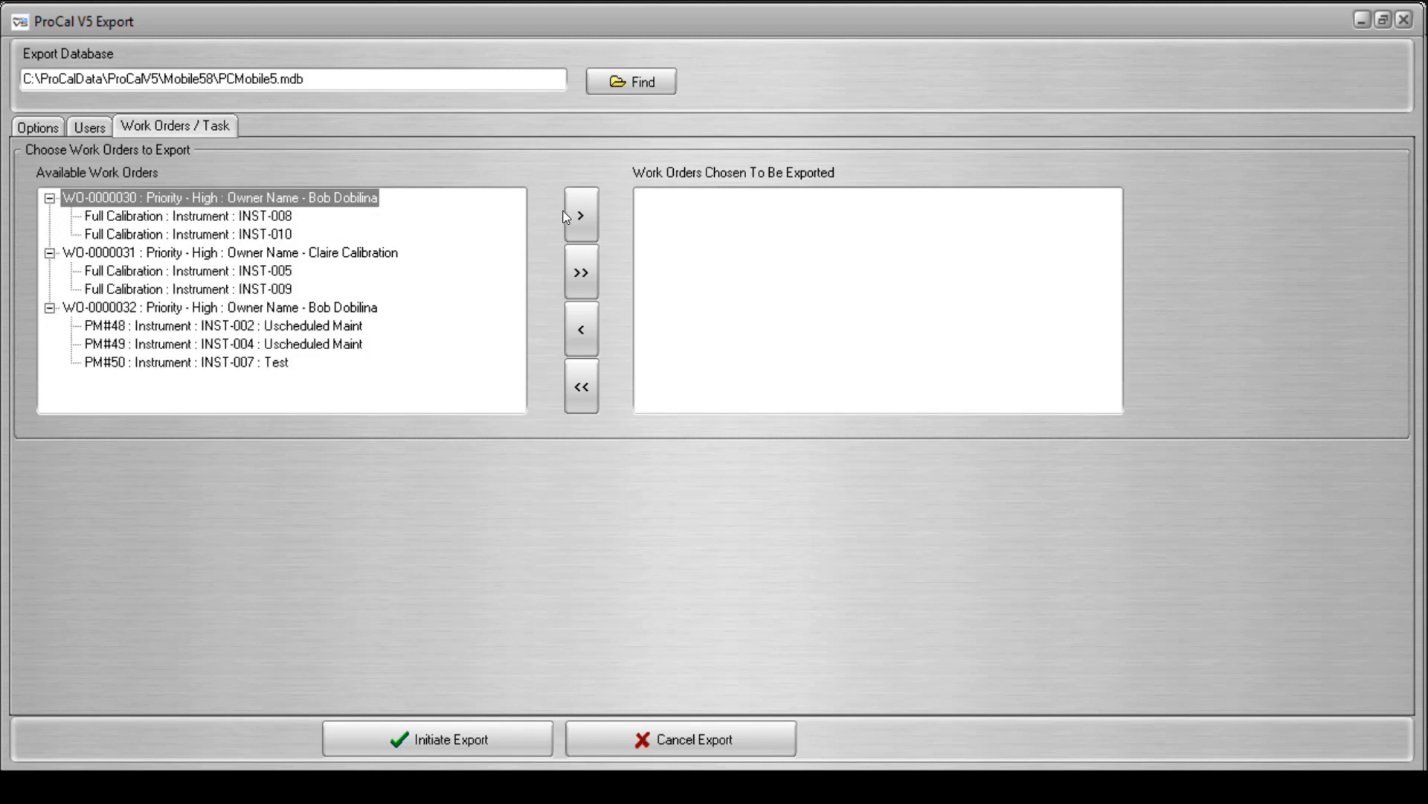
Try assigning the first work order and all remaining ones for export, and remove them all again.
{"action": "left_click", "coordinate": [579, 216]}
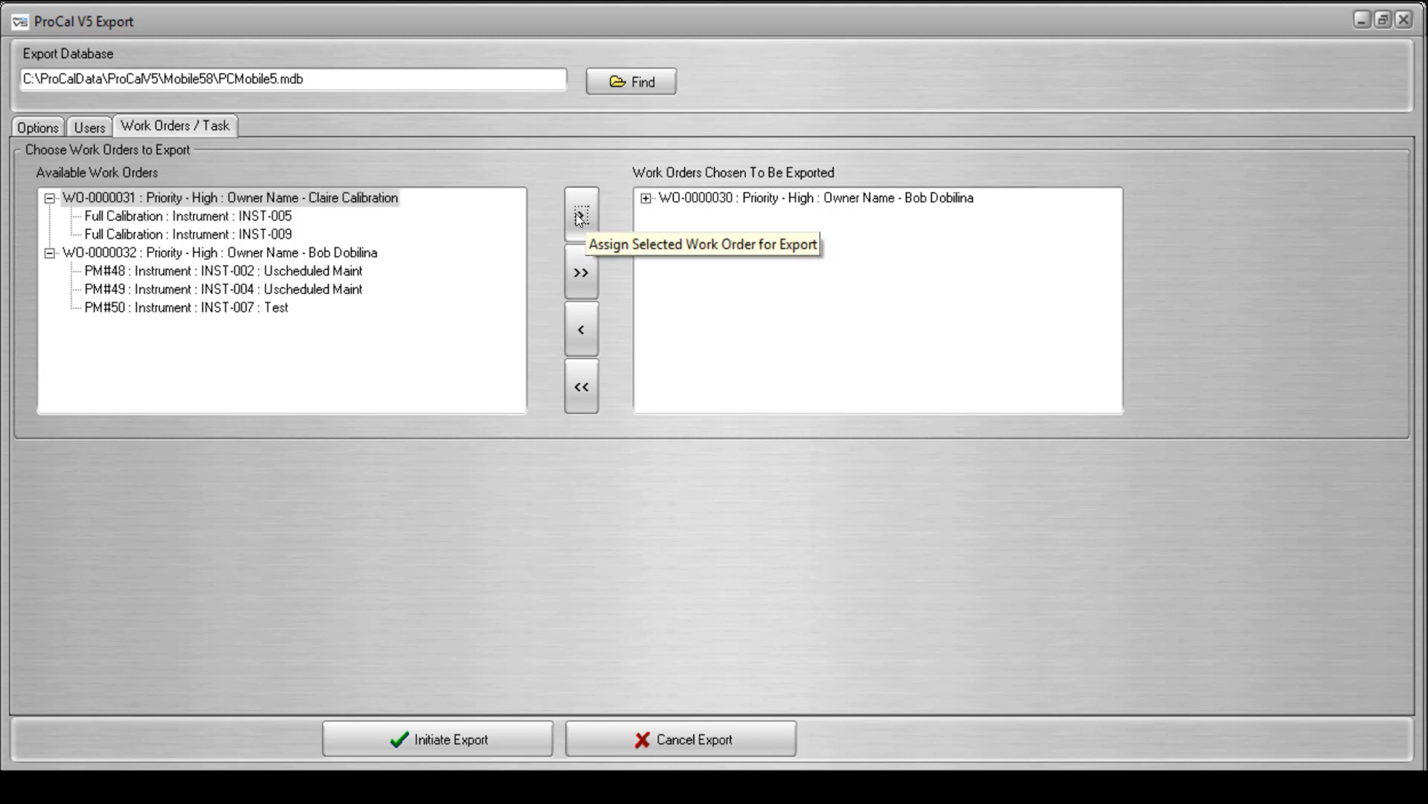
{"action": "left_click", "coordinate": [582, 276]}
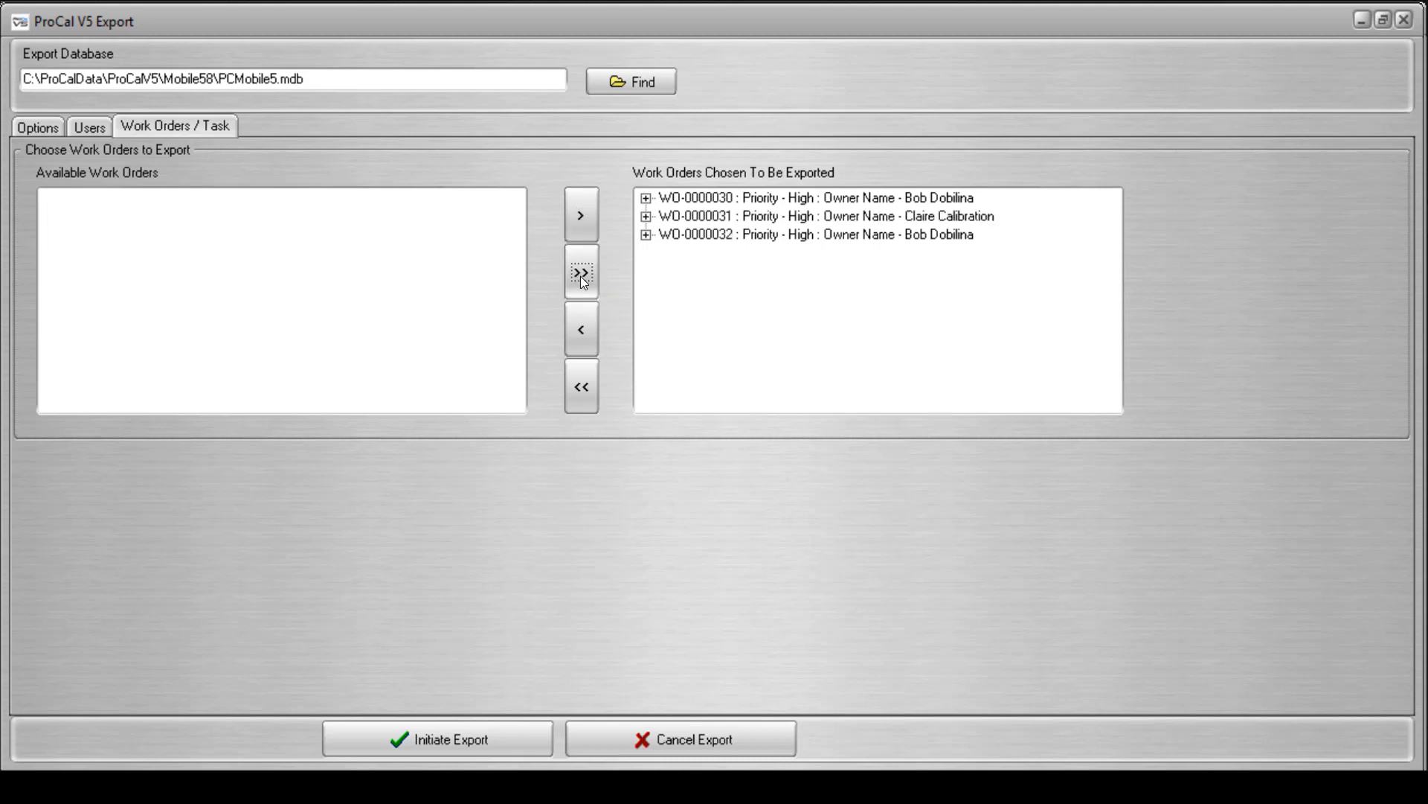
{"action": "left_click", "coordinate": [575, 392]}
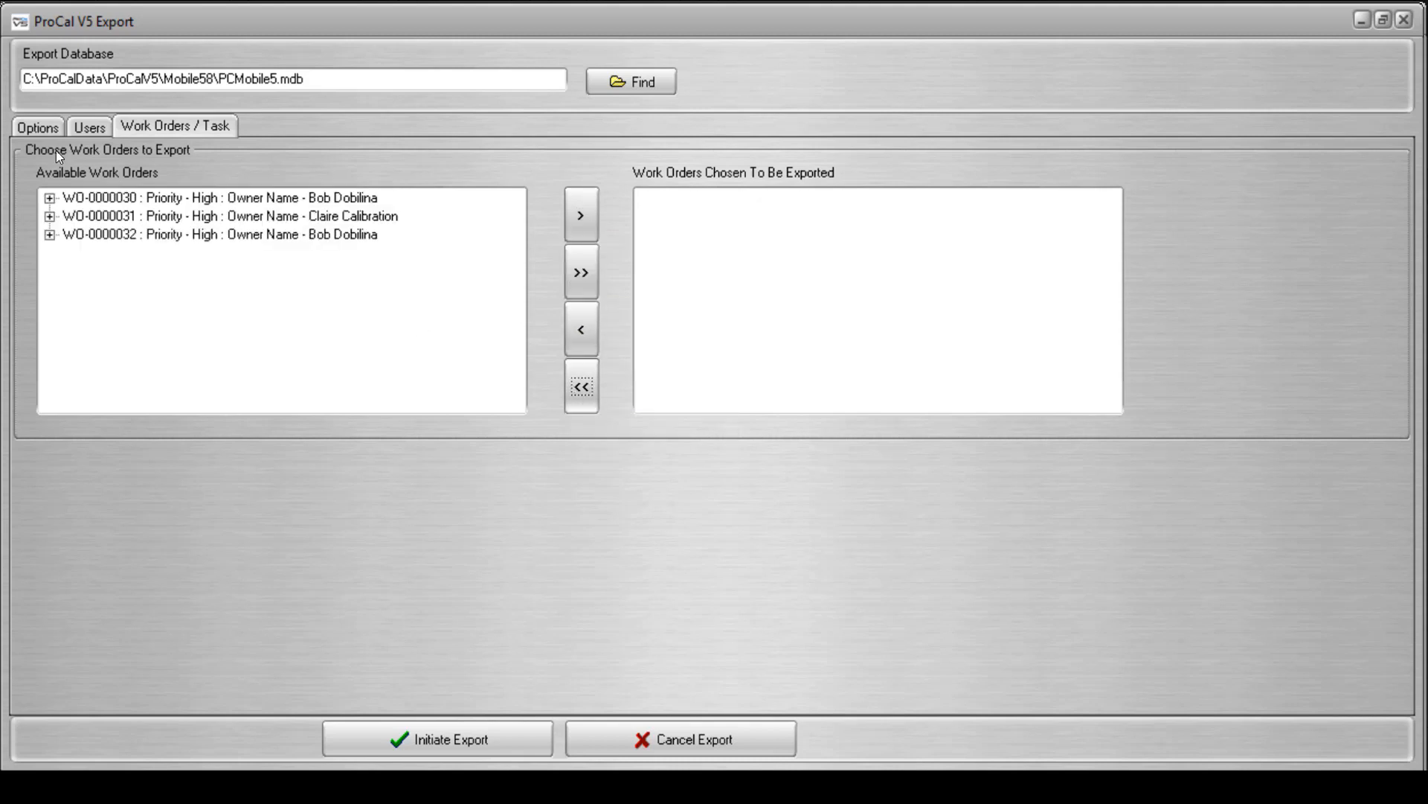
Set the item selection to By Work Due and examine the work due for instruments INST-001, INST-003 and INST-004.
{"action": "left_click", "coordinate": [39, 128]}
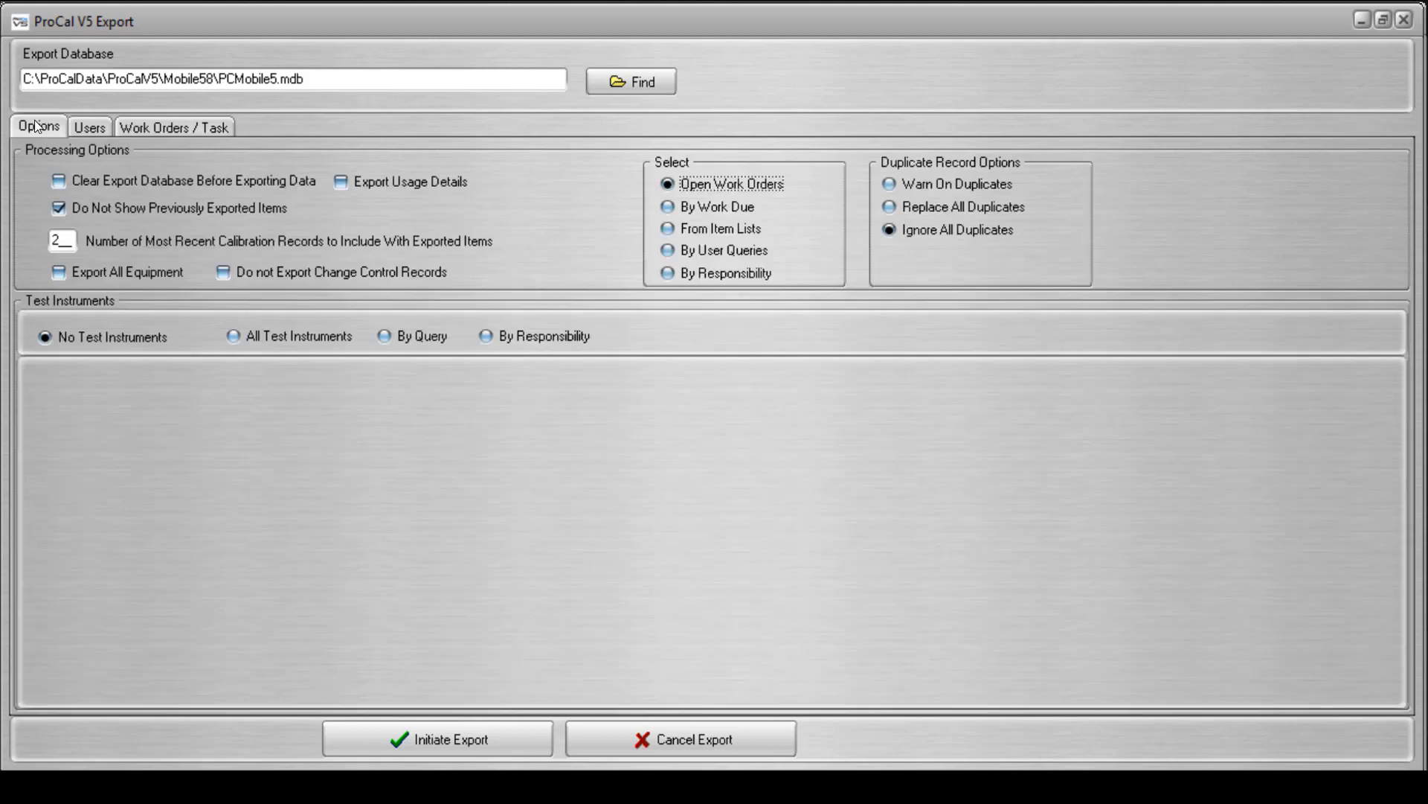
{"action": "left_click", "coordinate": [664, 209]}
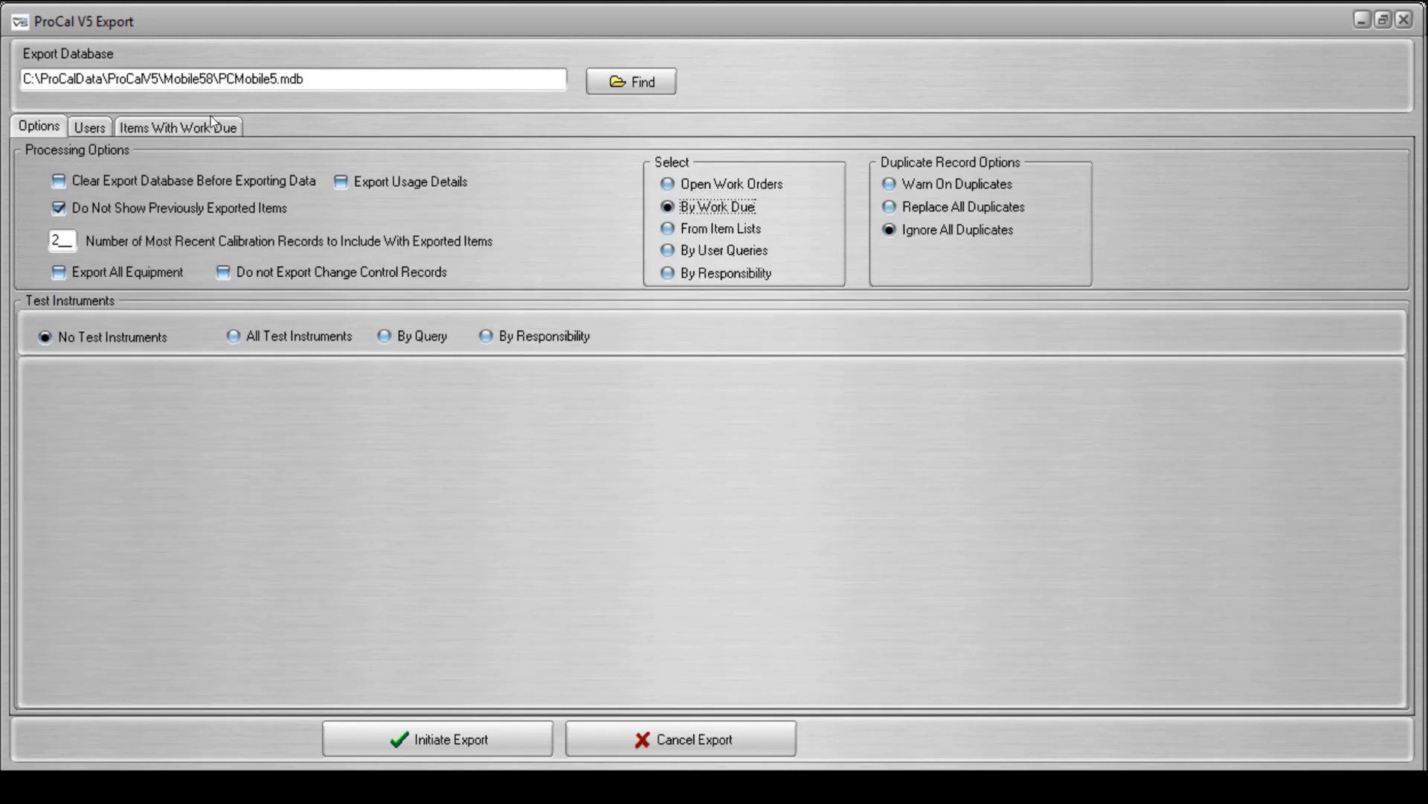
{"action": "left_click", "coordinate": [221, 127]}
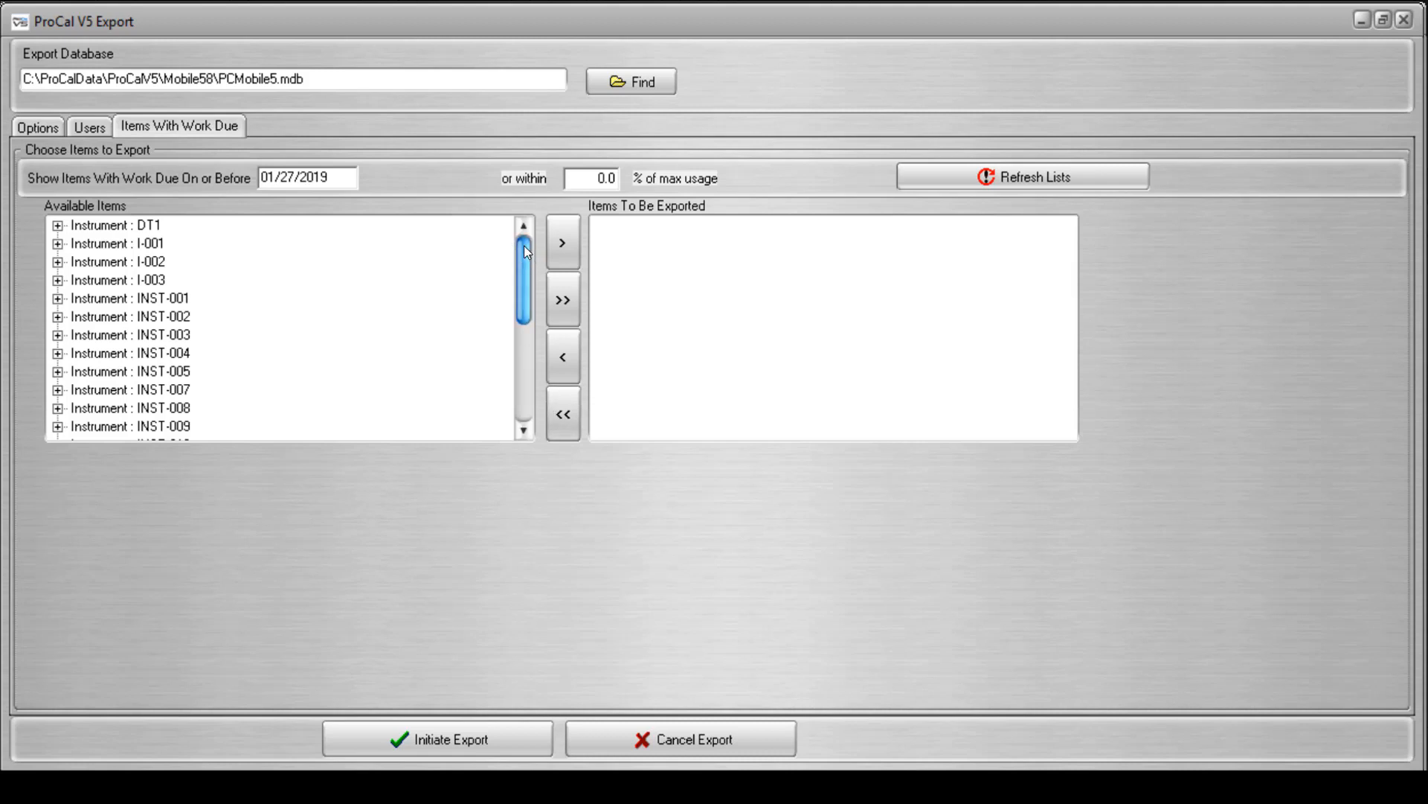
{"action": "left_click_drag", "start_coordinate": [526, 251], "coordinate": [520, 221]}
{"action": "left_click", "coordinate": [57, 298]}
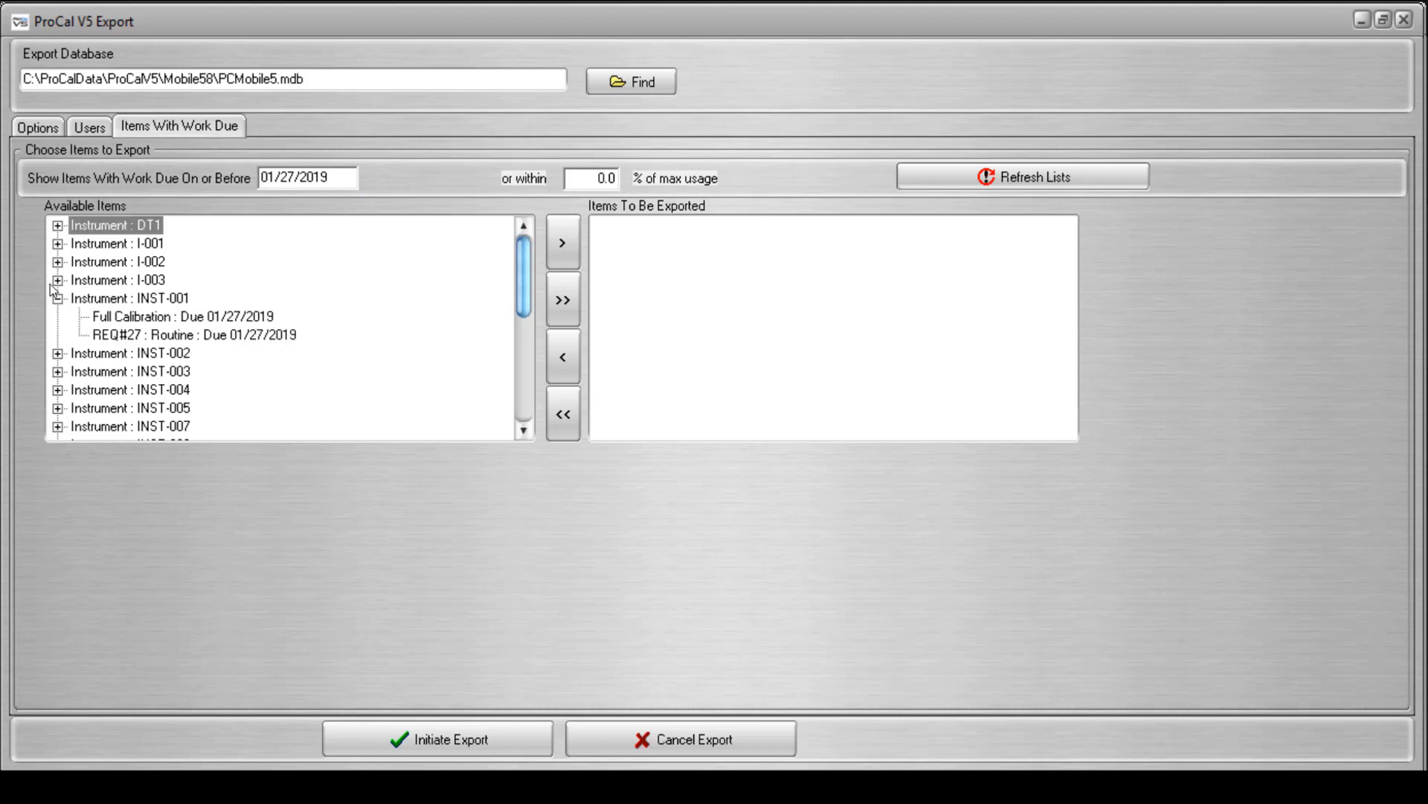
{"action": "left_click", "coordinate": [57, 389]}
{"action": "left_click", "coordinate": [57, 371]}
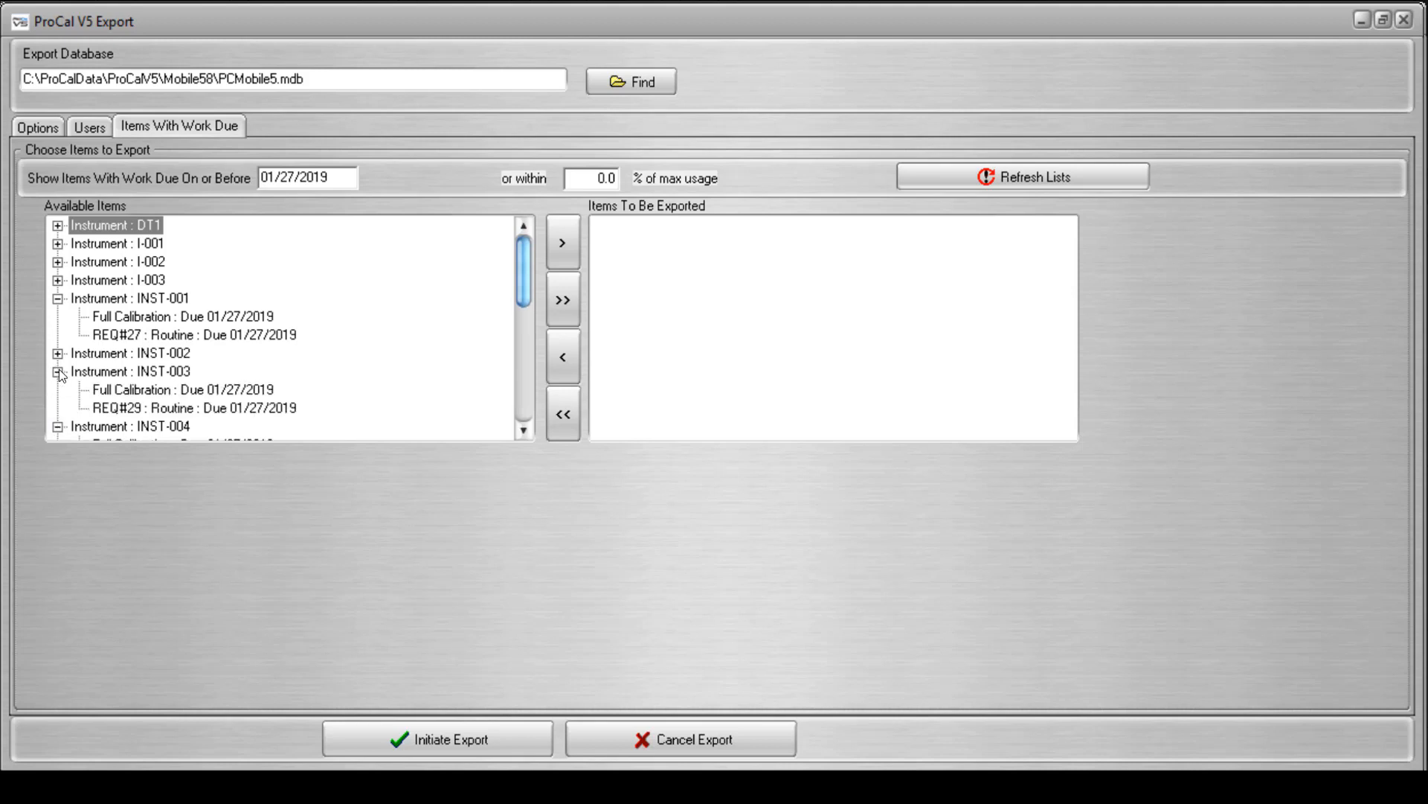
Set the item selection to From Item Lists and add instrument INST-001 to the items to export.
{"action": "left_click", "coordinate": [28, 126]}
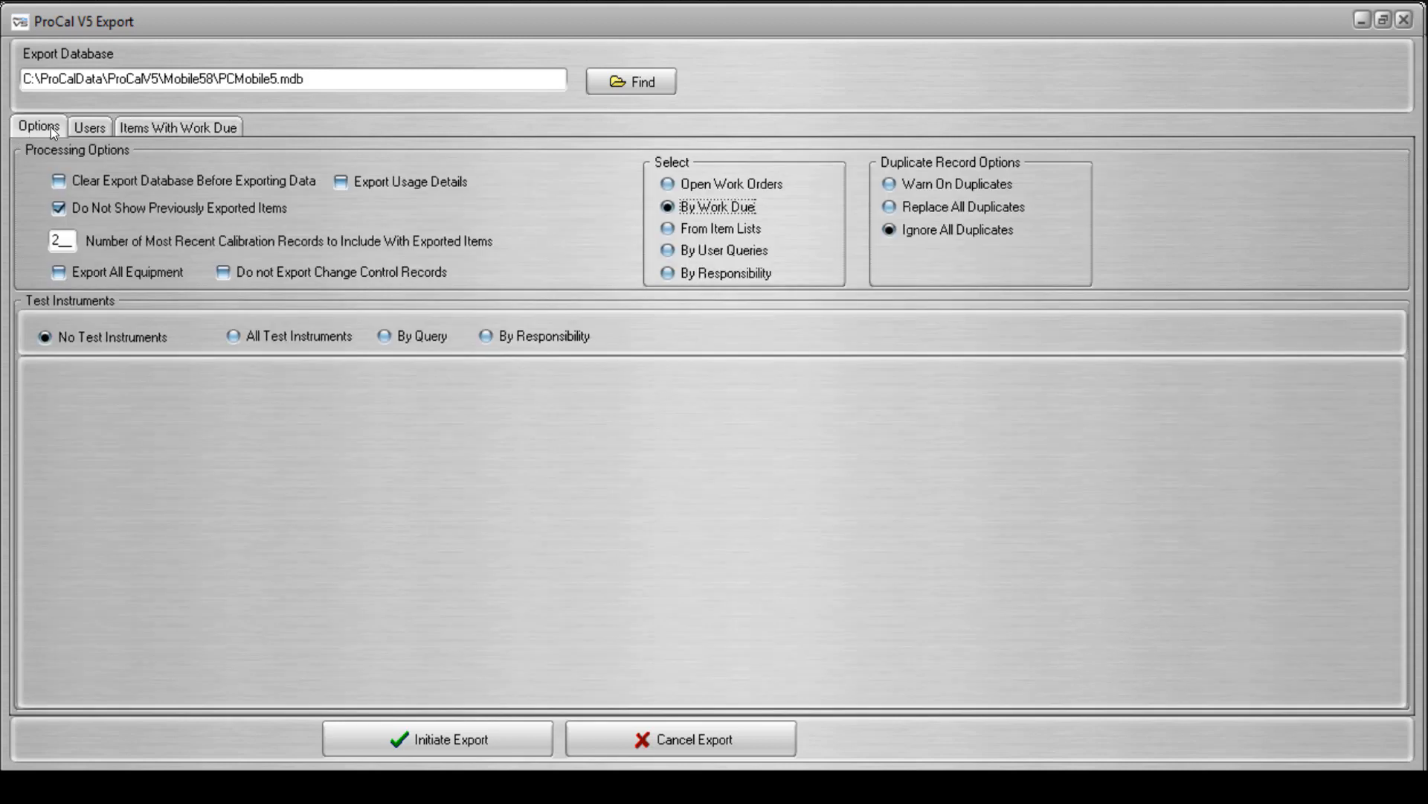
{"action": "left_click", "coordinate": [668, 229]}
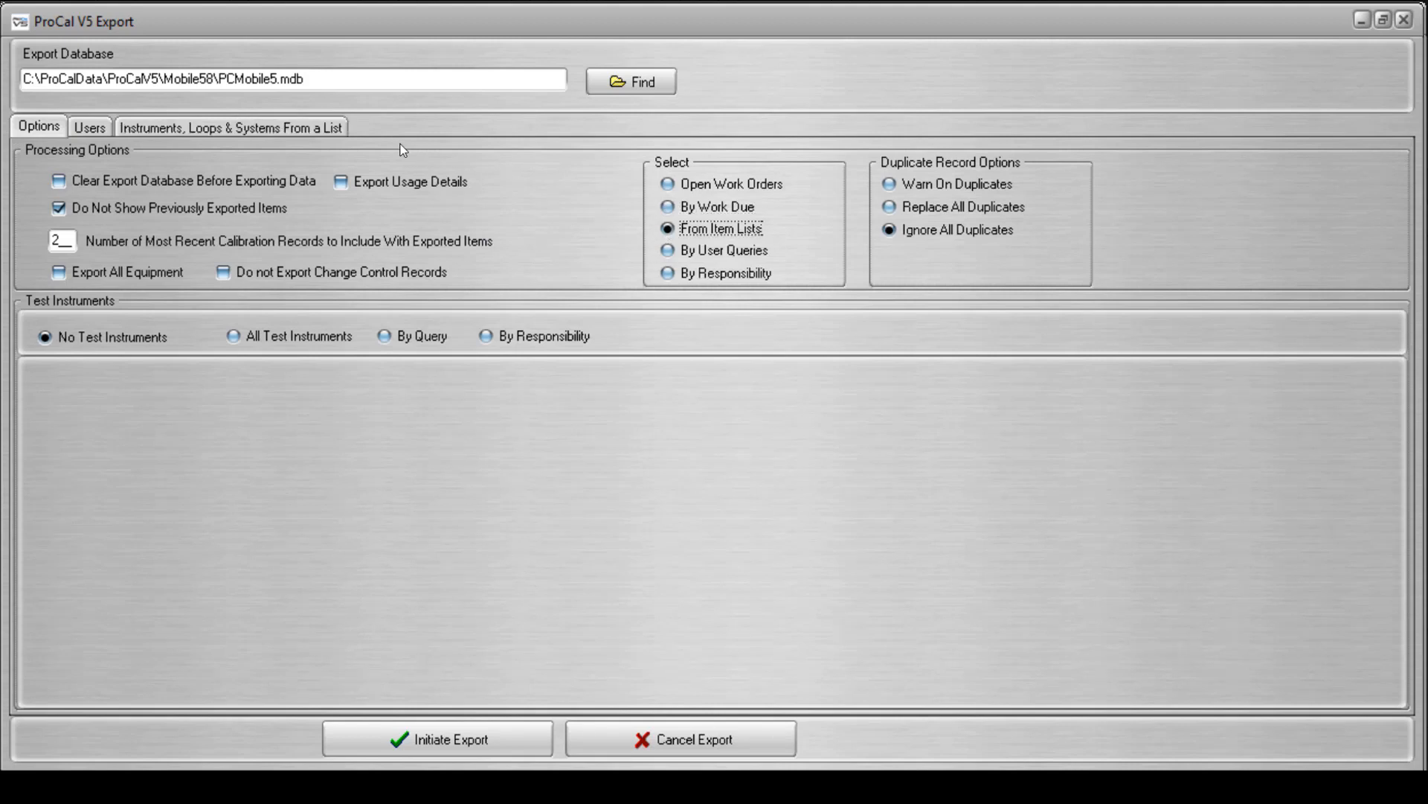
{"action": "left_click", "coordinate": [337, 132]}
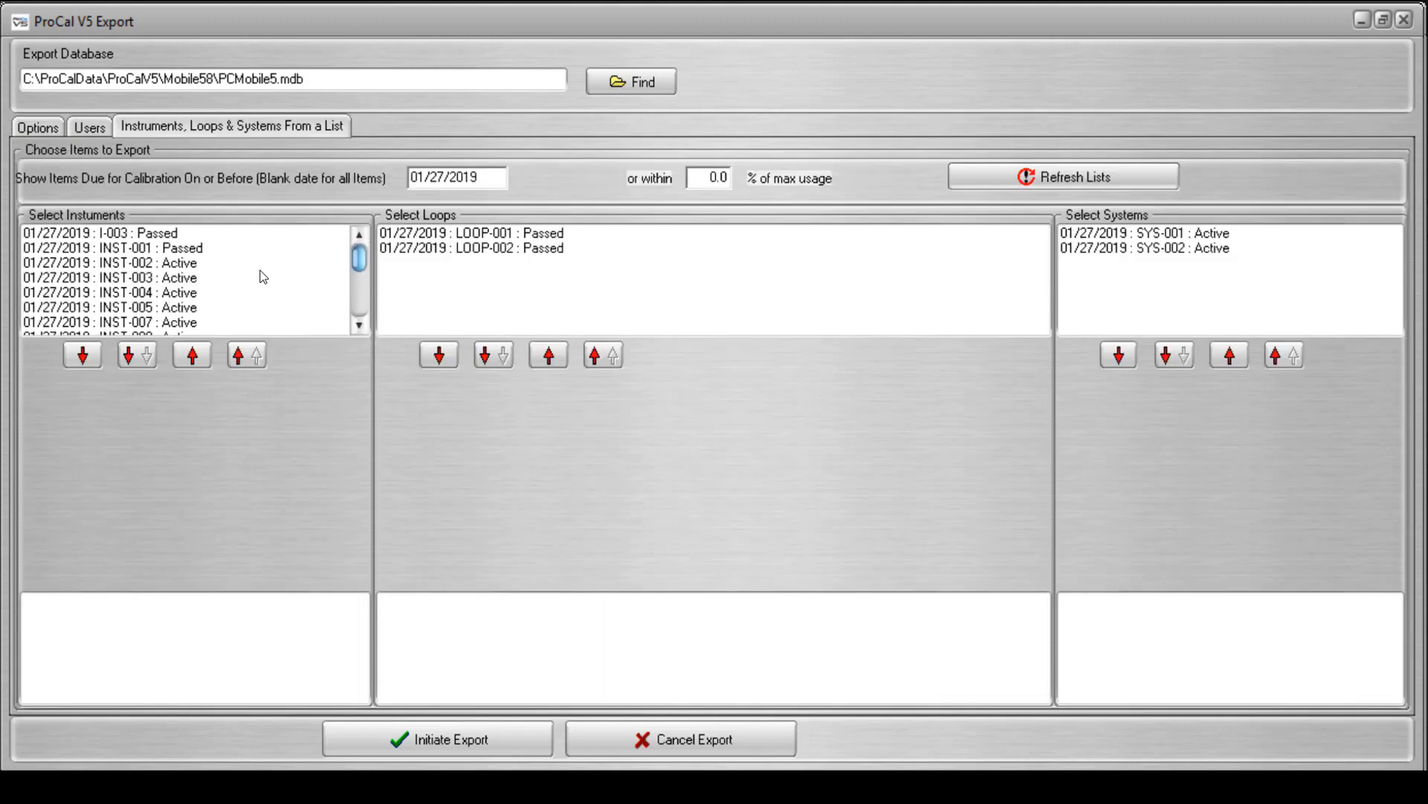
{"action": "left_click", "coordinate": [198, 248]}
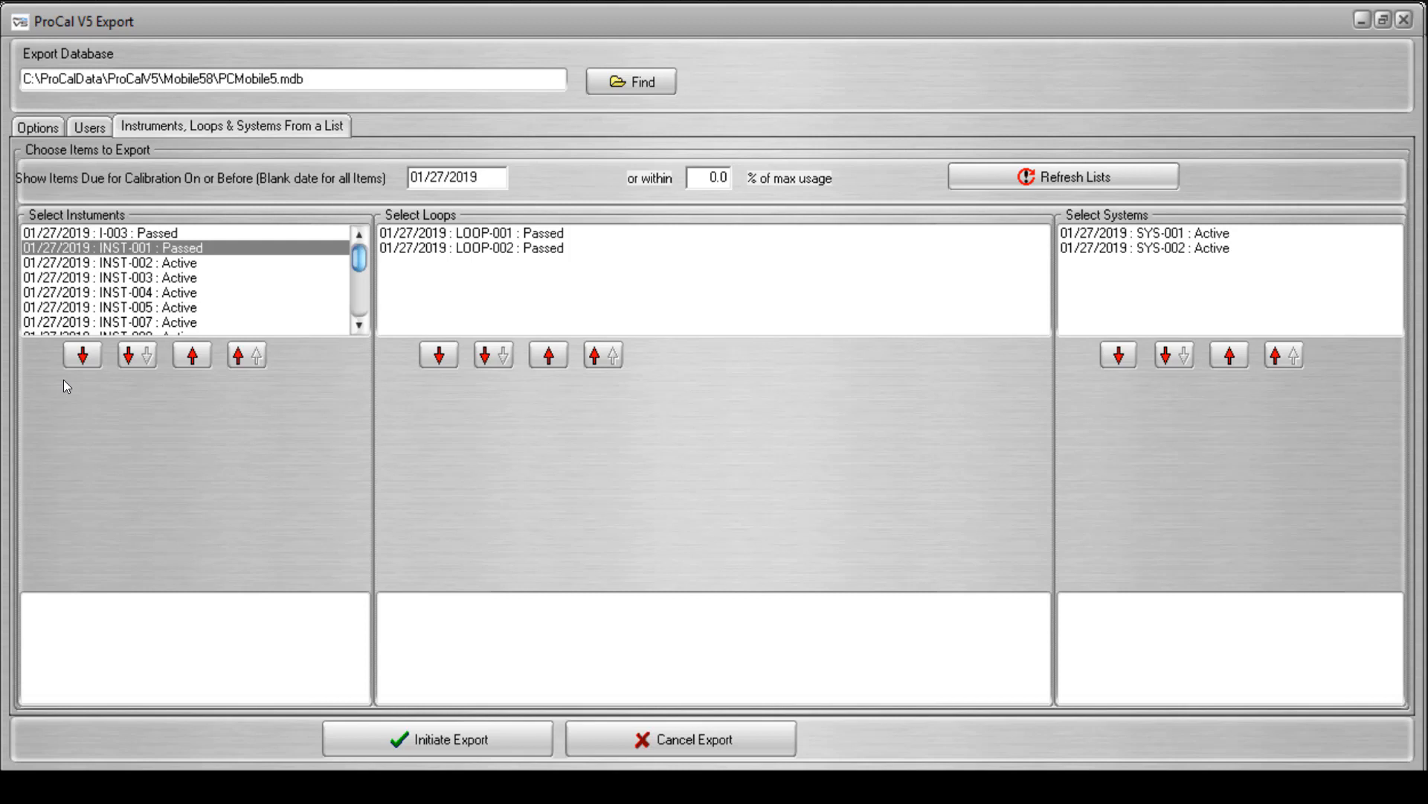
{"action": "left_click", "coordinate": [82, 355]}
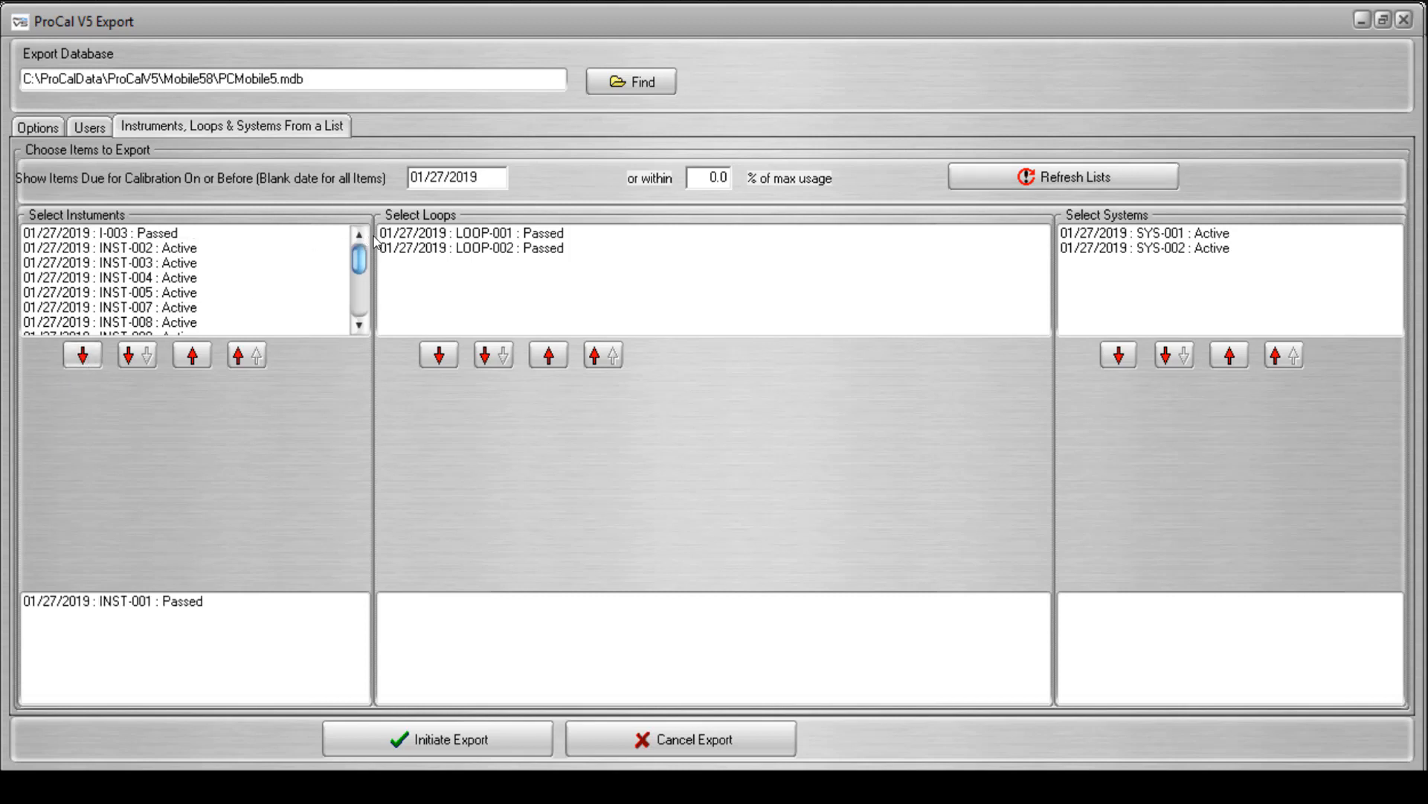
Add all loops and the system SYS-002 to the items to export, and return to the export options.
{"action": "left_click", "coordinate": [399, 235]}
{"action": "left_click", "coordinate": [493, 355]}
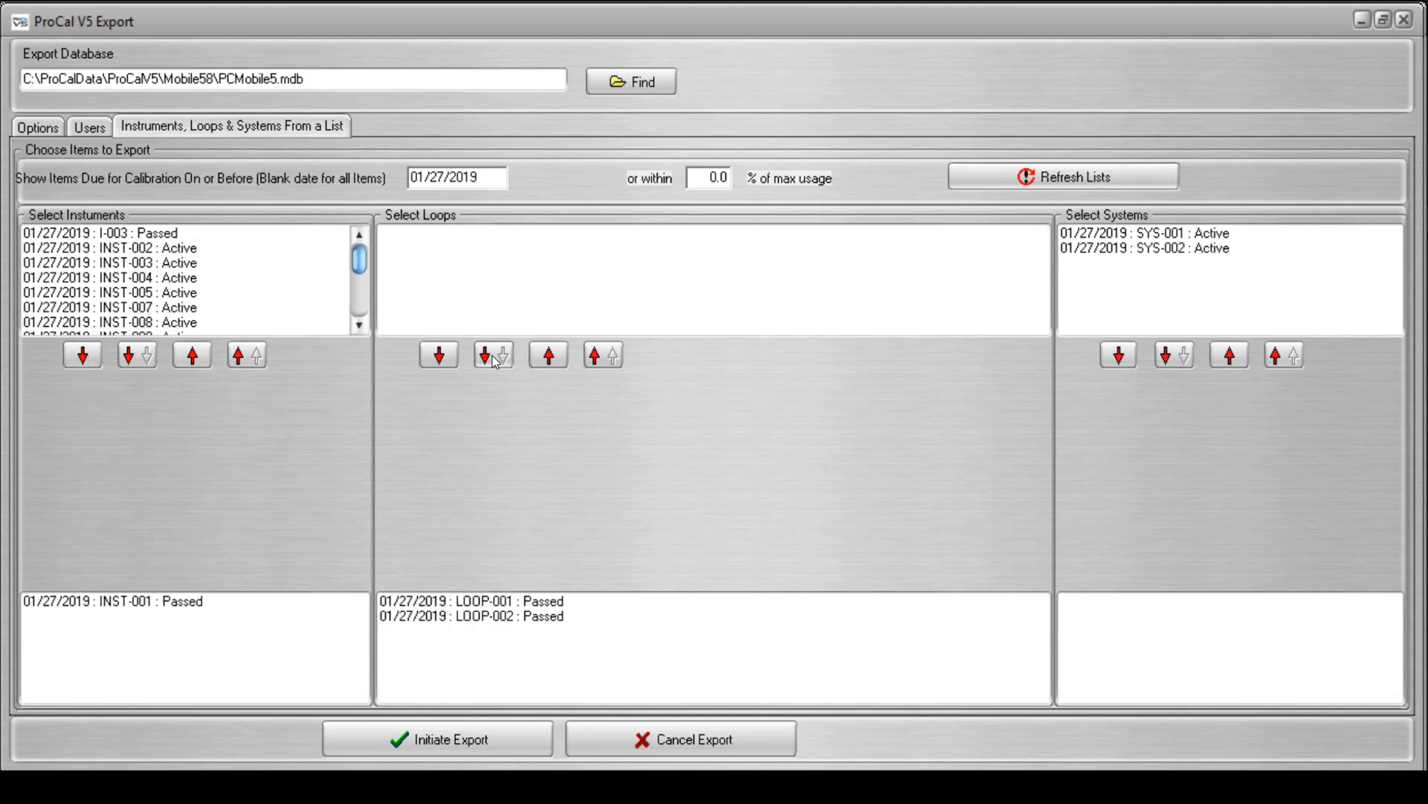
{"action": "left_click", "coordinate": [1109, 255]}
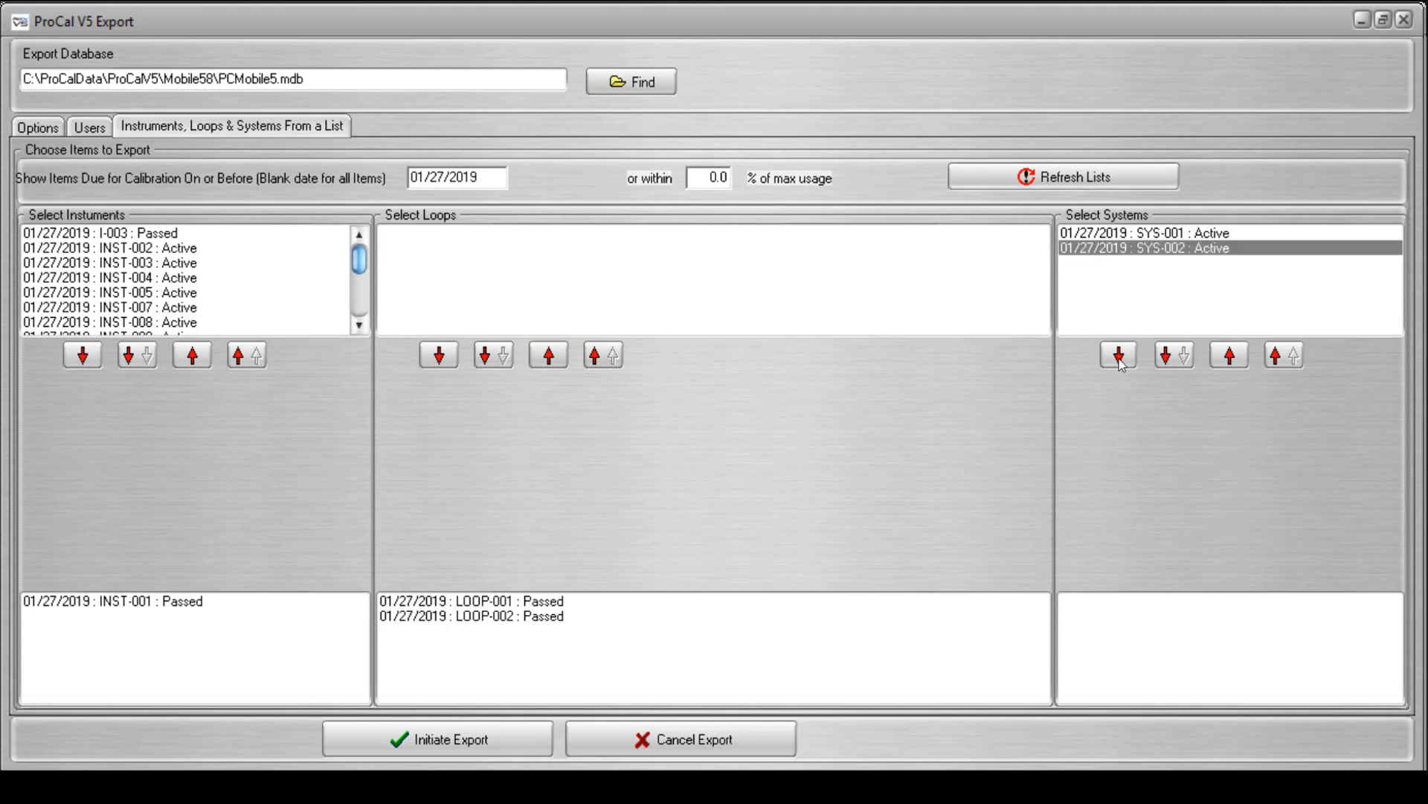
{"action": "left_click", "coordinate": [1109, 363]}
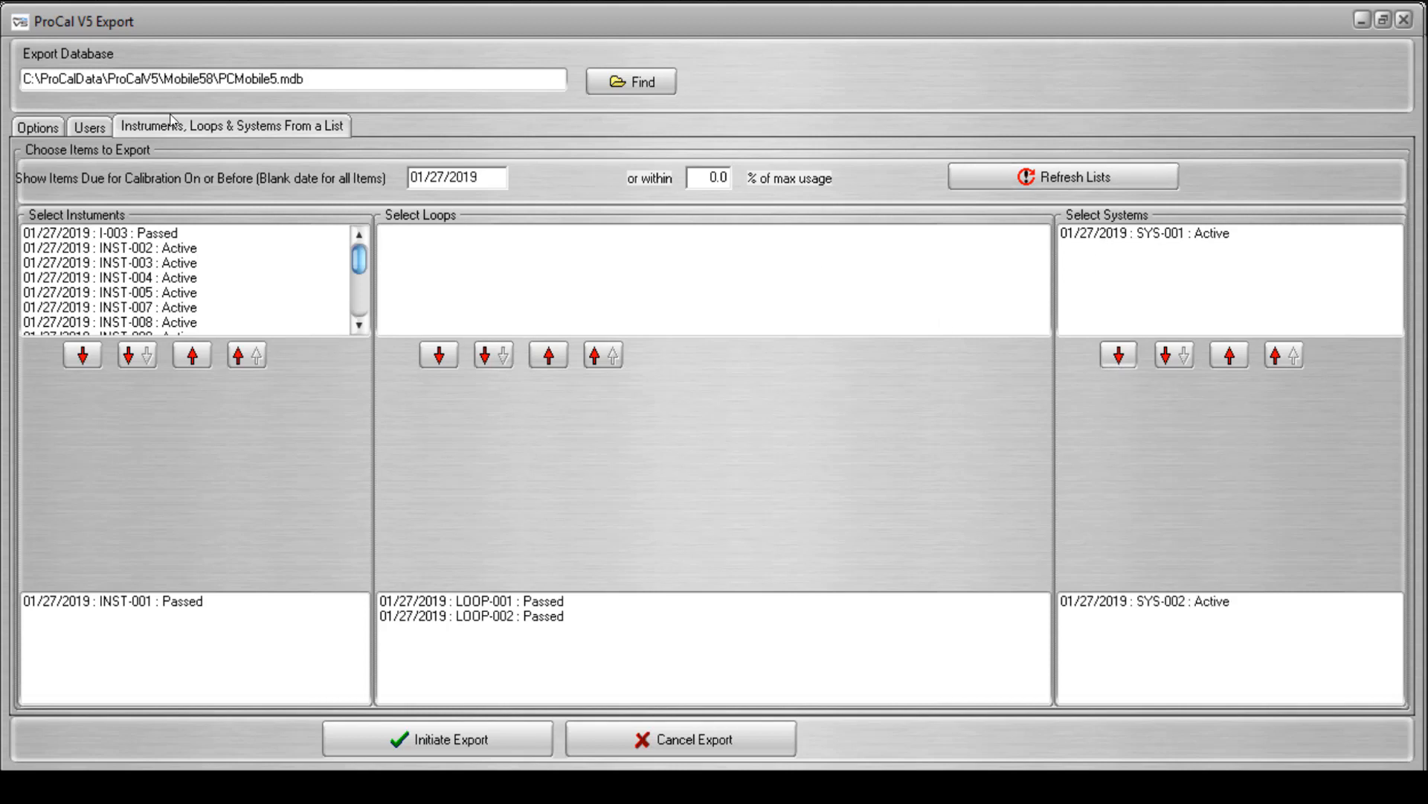
{"action": "left_click", "coordinate": [31, 128]}
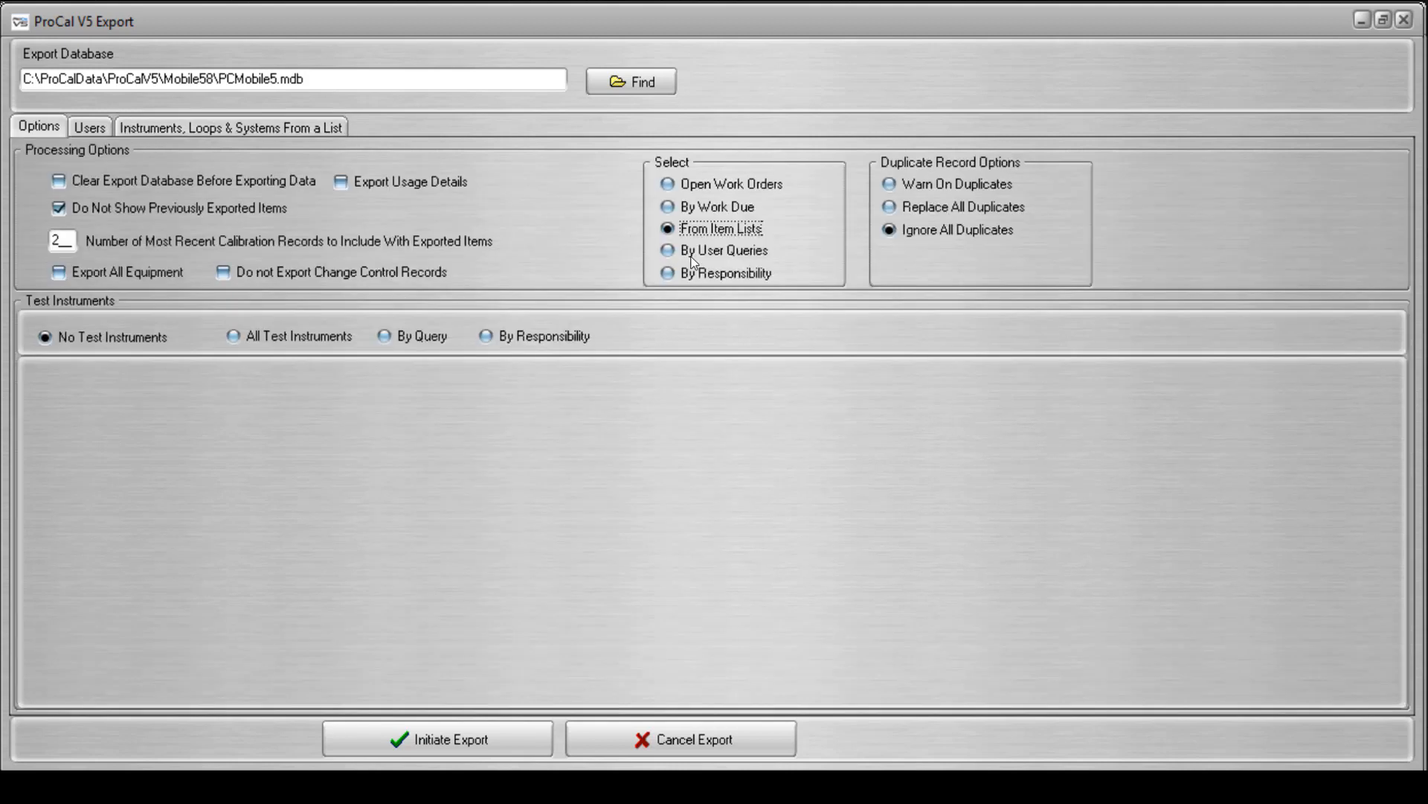
Set the item selection to By User Queries and examine the existing instrument, loop and system selection queries.
{"action": "left_click", "coordinate": [667, 249]}
{"action": "left_click", "coordinate": [351, 125]}
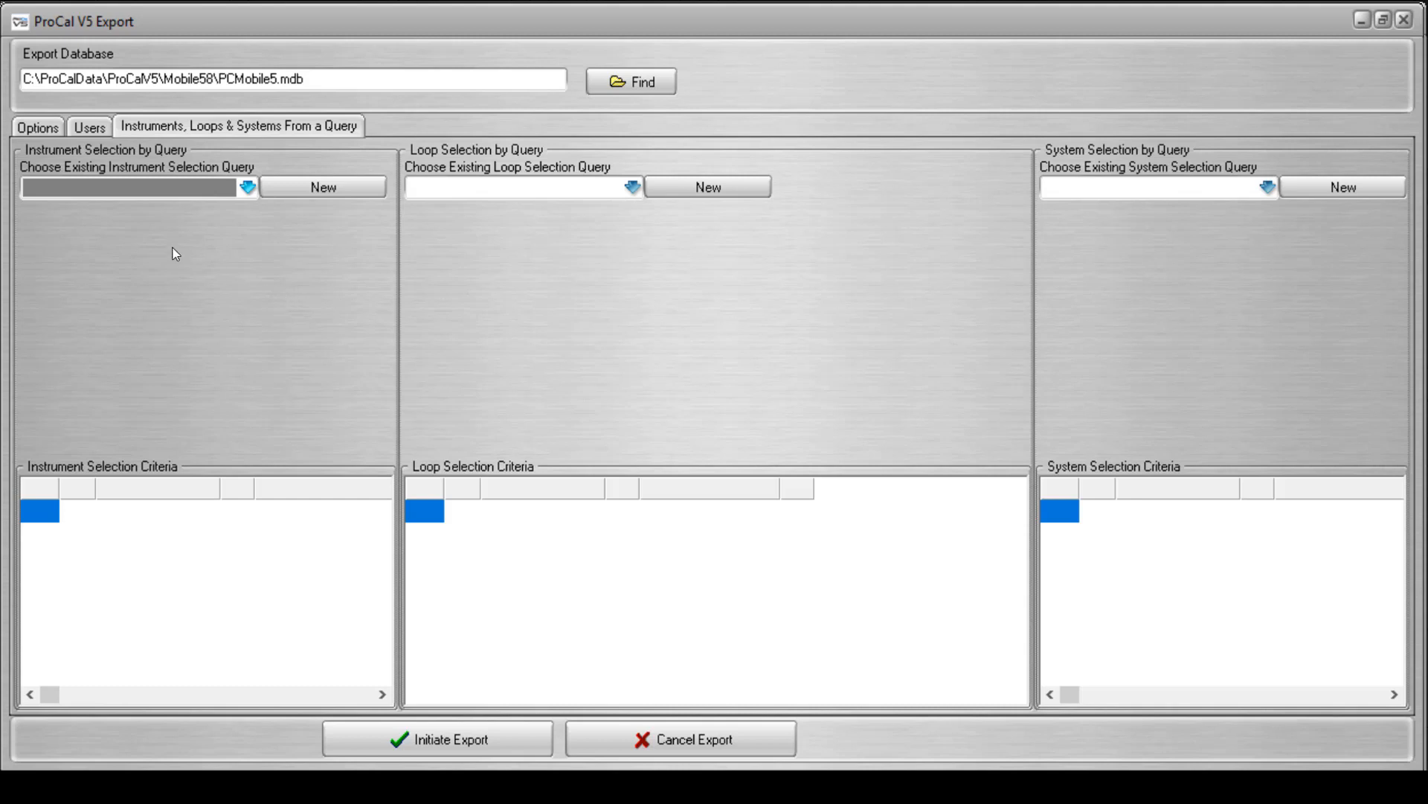
{"action": "left_click", "coordinate": [248, 188]}
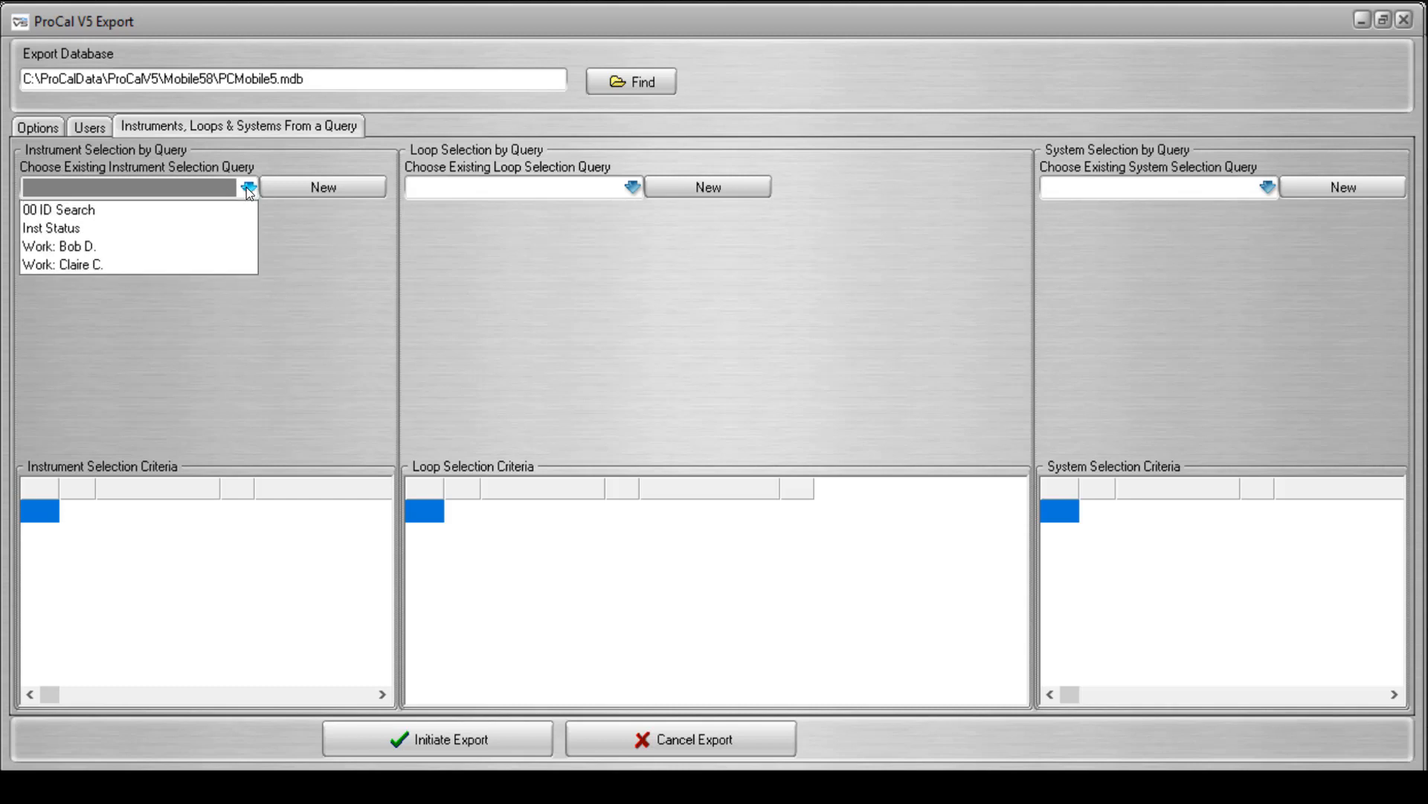
{"action": "left_click", "coordinate": [247, 186]}
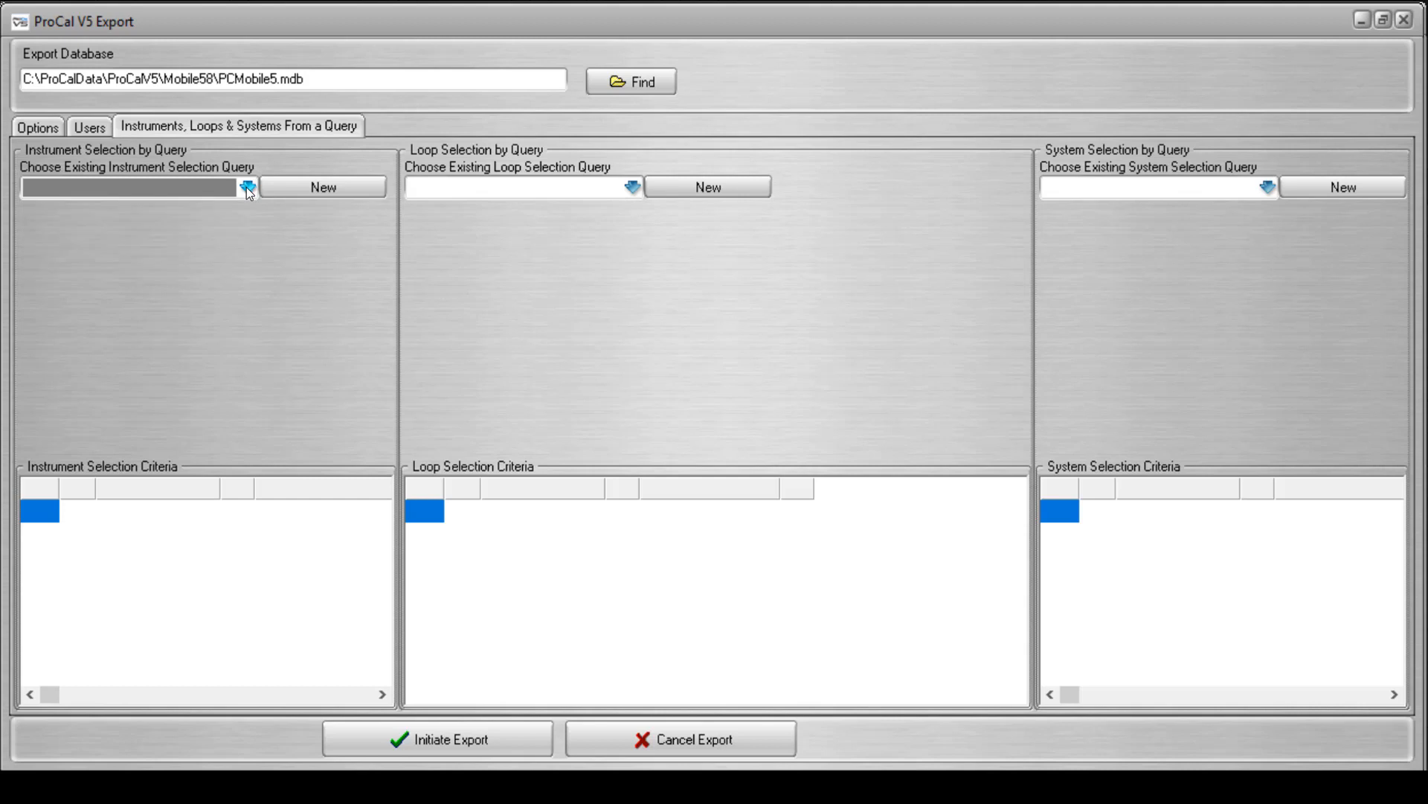
{"action": "left_click", "coordinate": [634, 188]}
{"action": "left_click", "coordinate": [640, 188]}
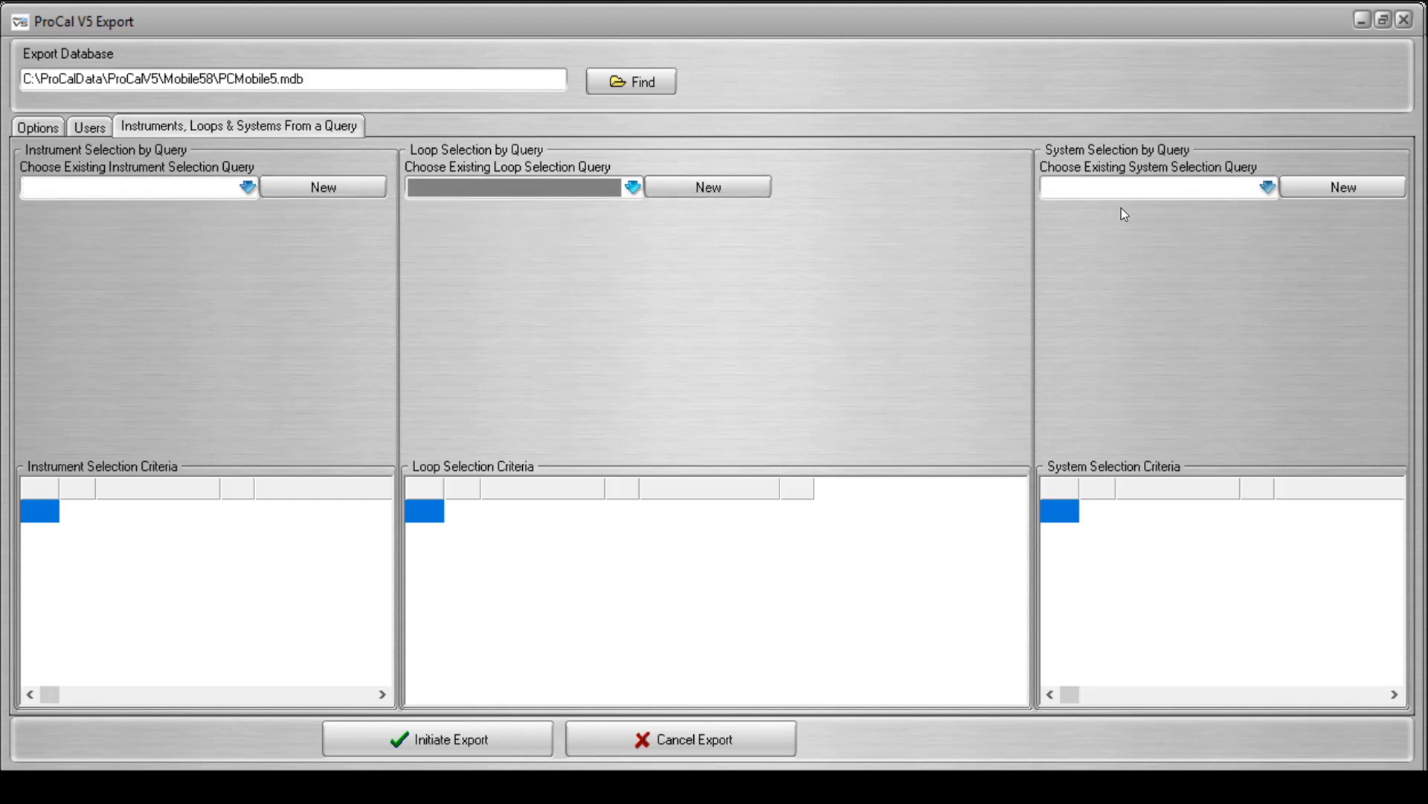
{"action": "left_click", "coordinate": [1265, 192]}
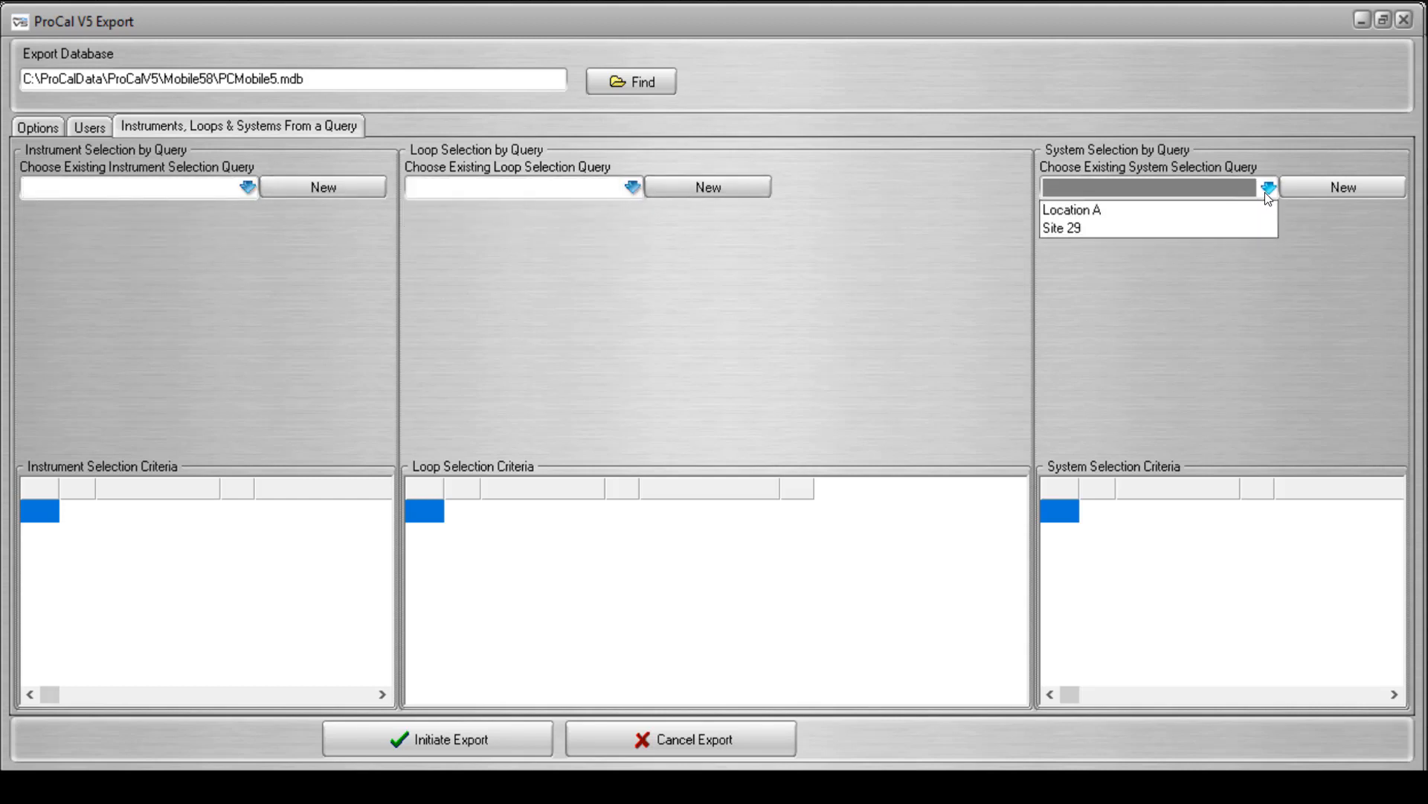
{"action": "left_click", "coordinate": [1265, 192]}
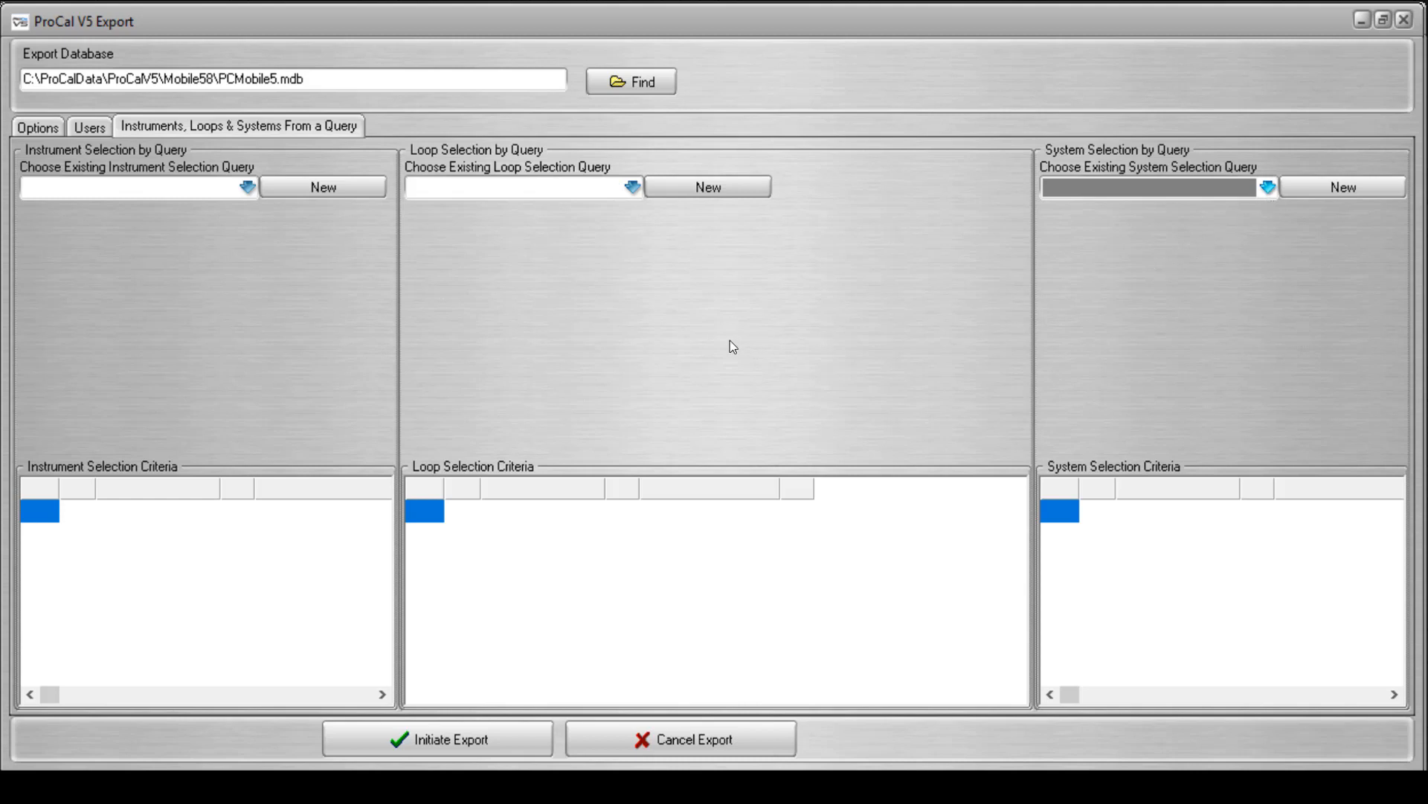
Choose the instrument work query listed directly after Inst Status, preview its instruments, and return to its selection criteria.
{"action": "left_click", "coordinate": [247, 188]}
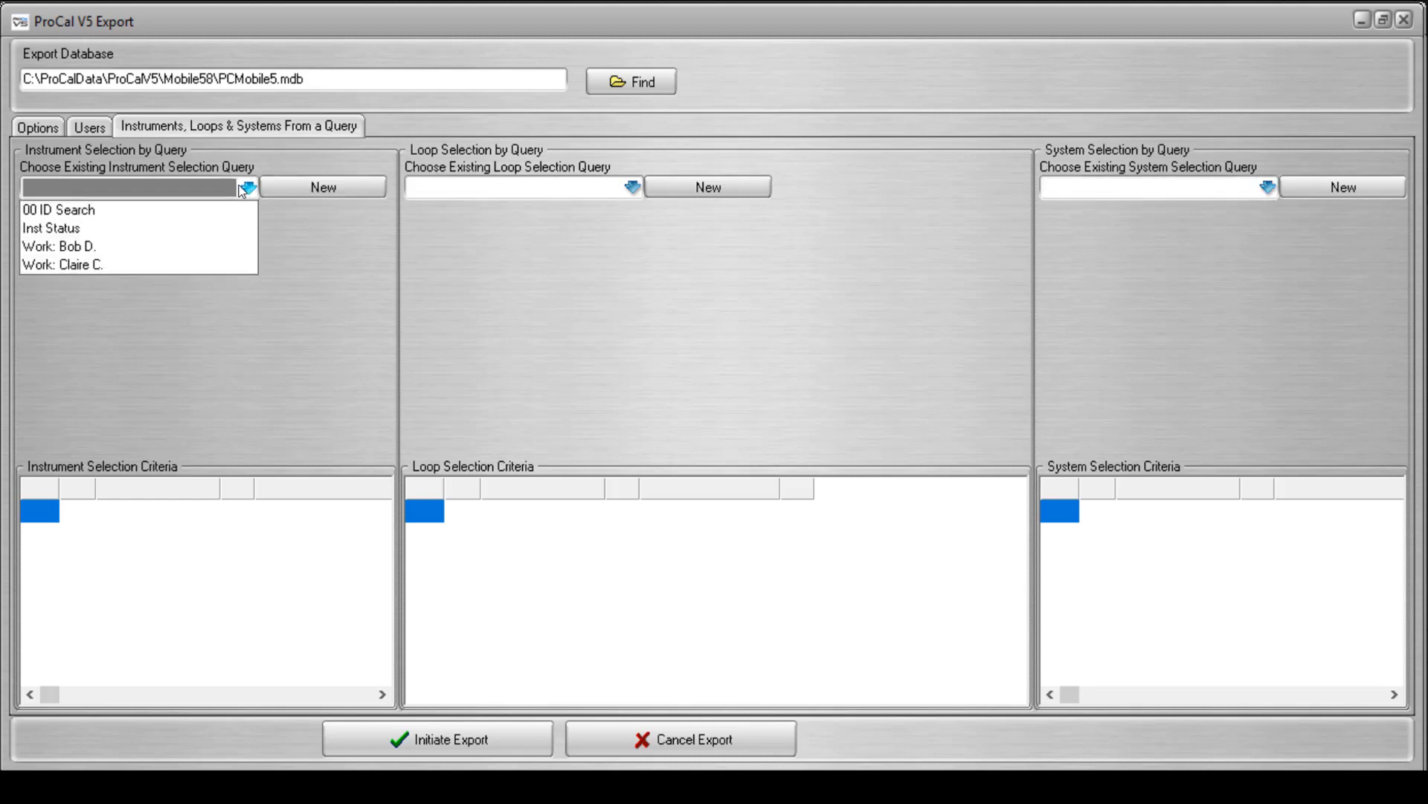
{"action": "left_click", "coordinate": [123, 242]}
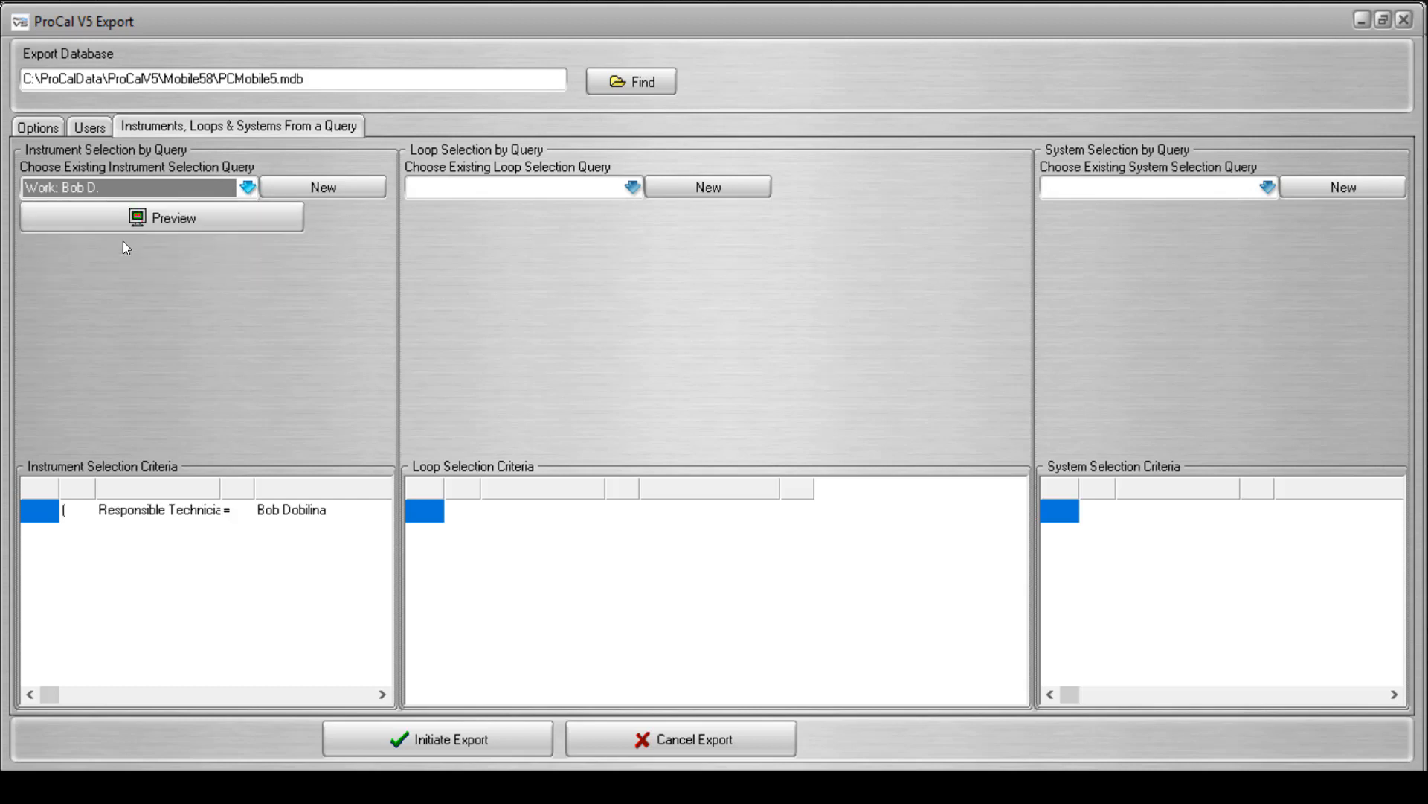
{"action": "left_click", "coordinate": [177, 222]}
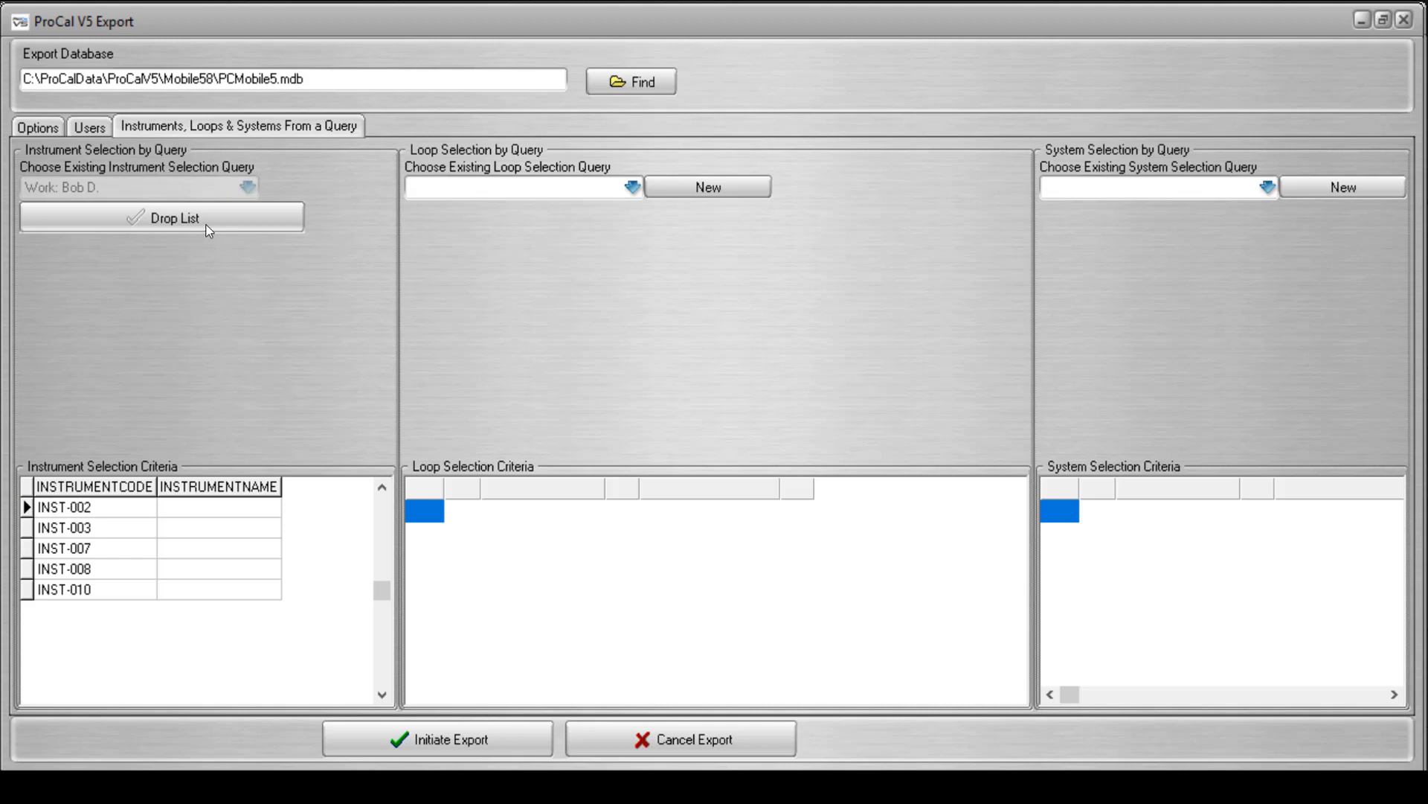
{"action": "left_click", "coordinate": [175, 219]}
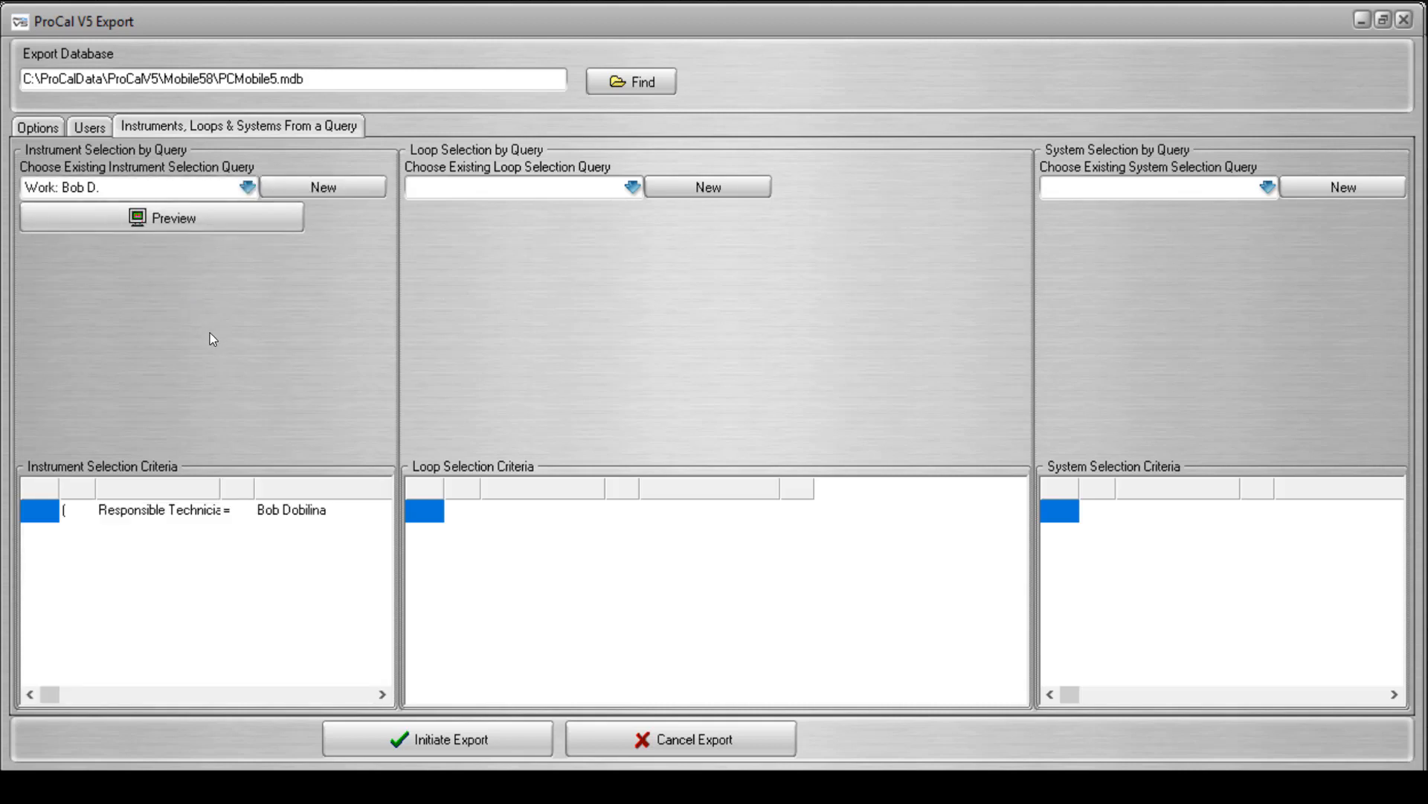
Set the item selection to By Responsibility, select the Engineering department, and generate the list of items to export.
{"action": "left_click", "coordinate": [52, 127]}
{"action": "left_click", "coordinate": [667, 272]}
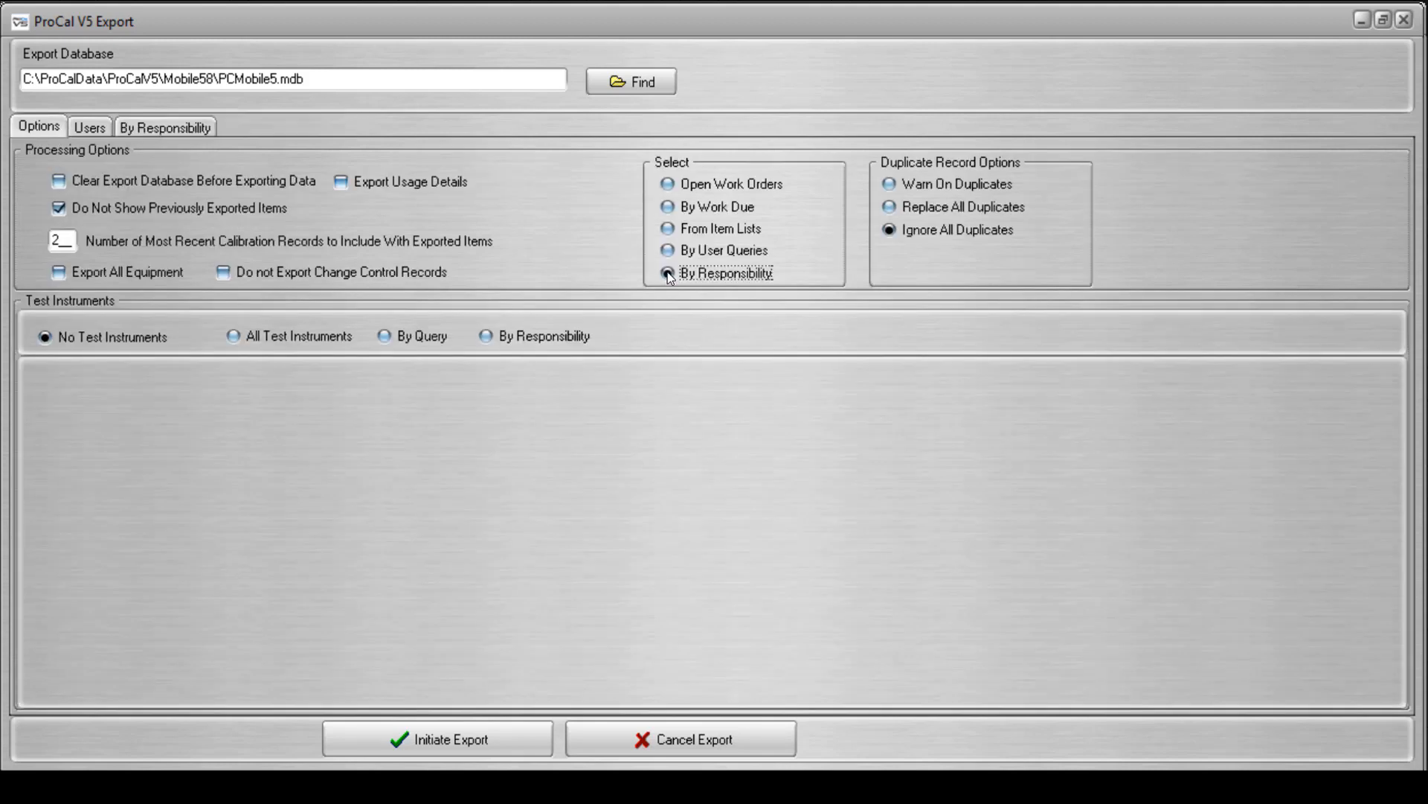
{"action": "left_click", "coordinate": [197, 132]}
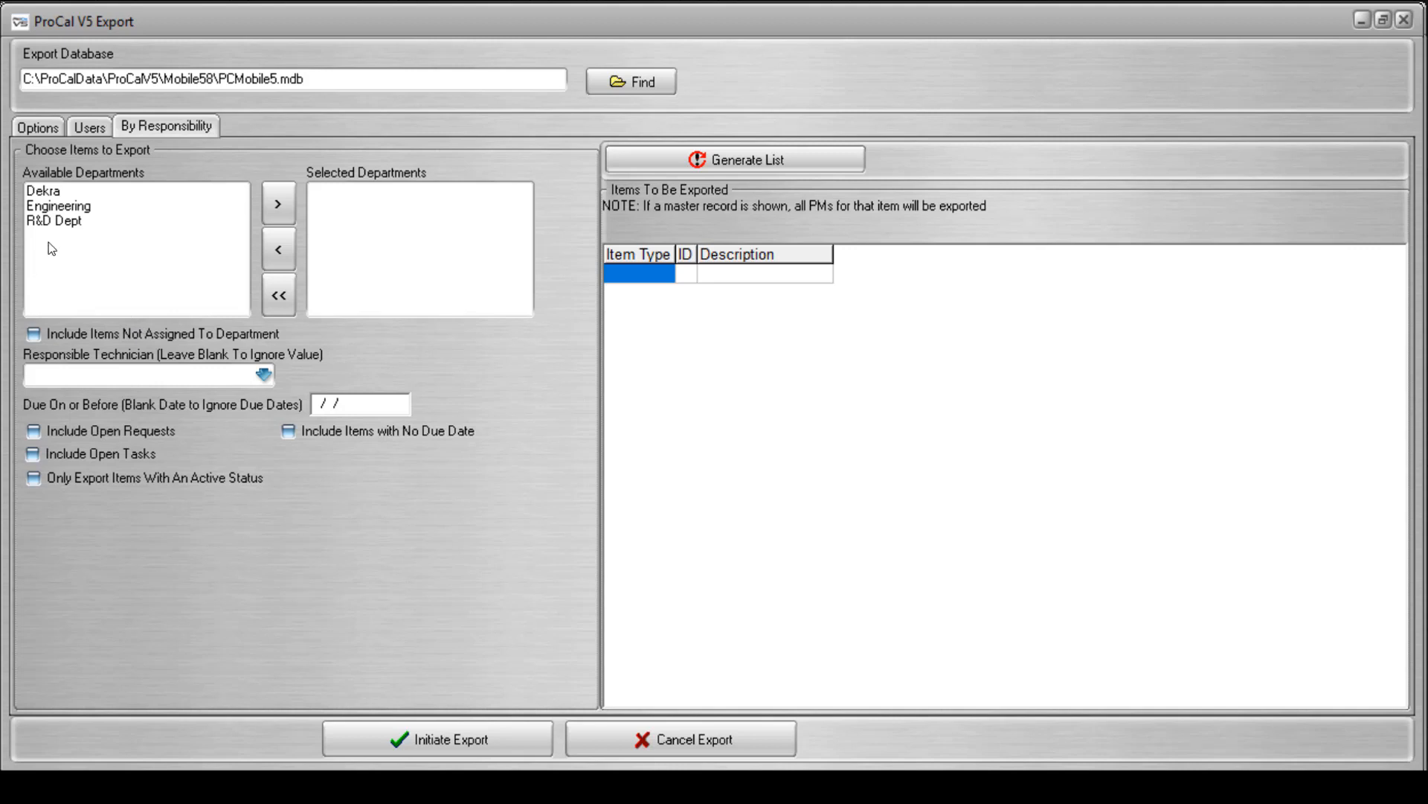
{"action": "left_click", "coordinate": [72, 210]}
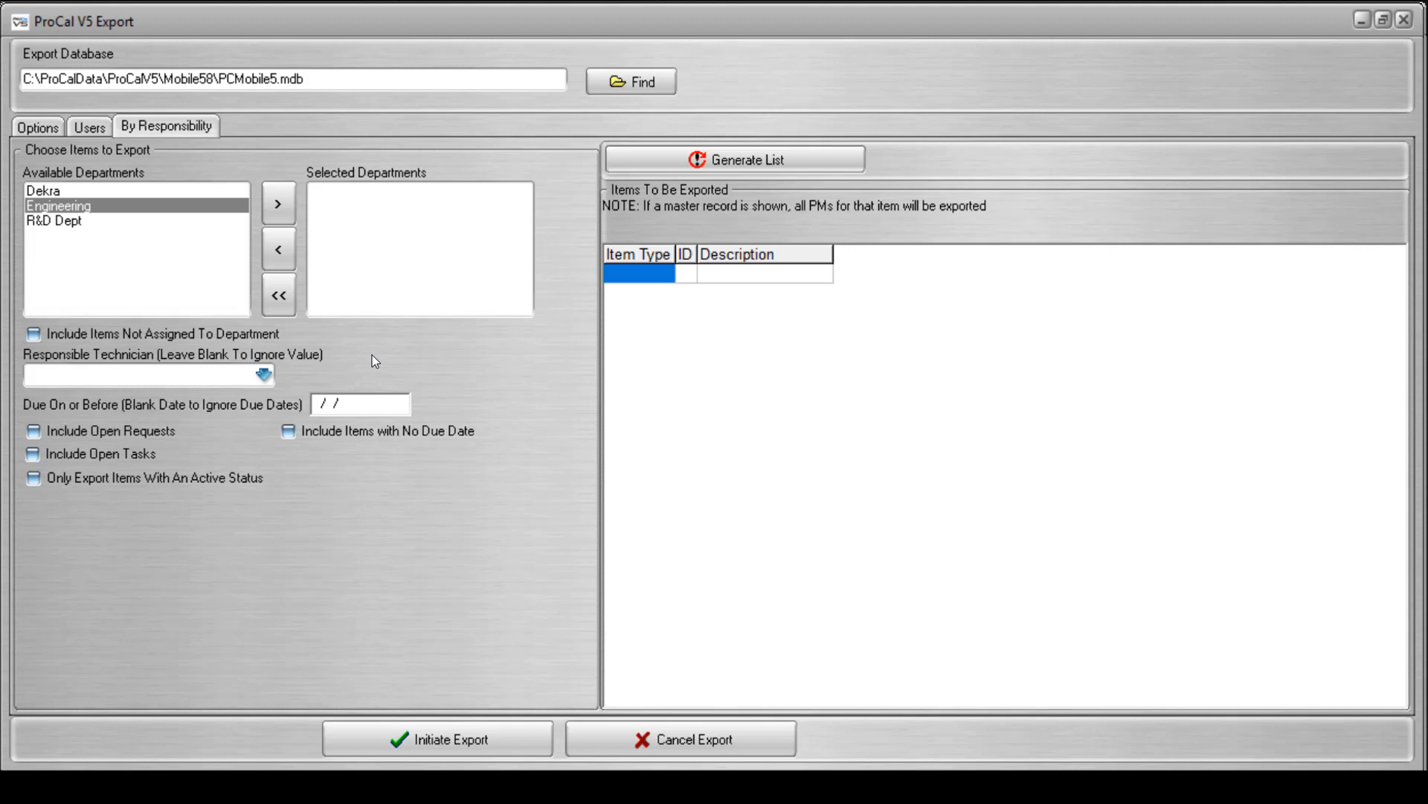
{"action": "left_click", "coordinate": [279, 202]}
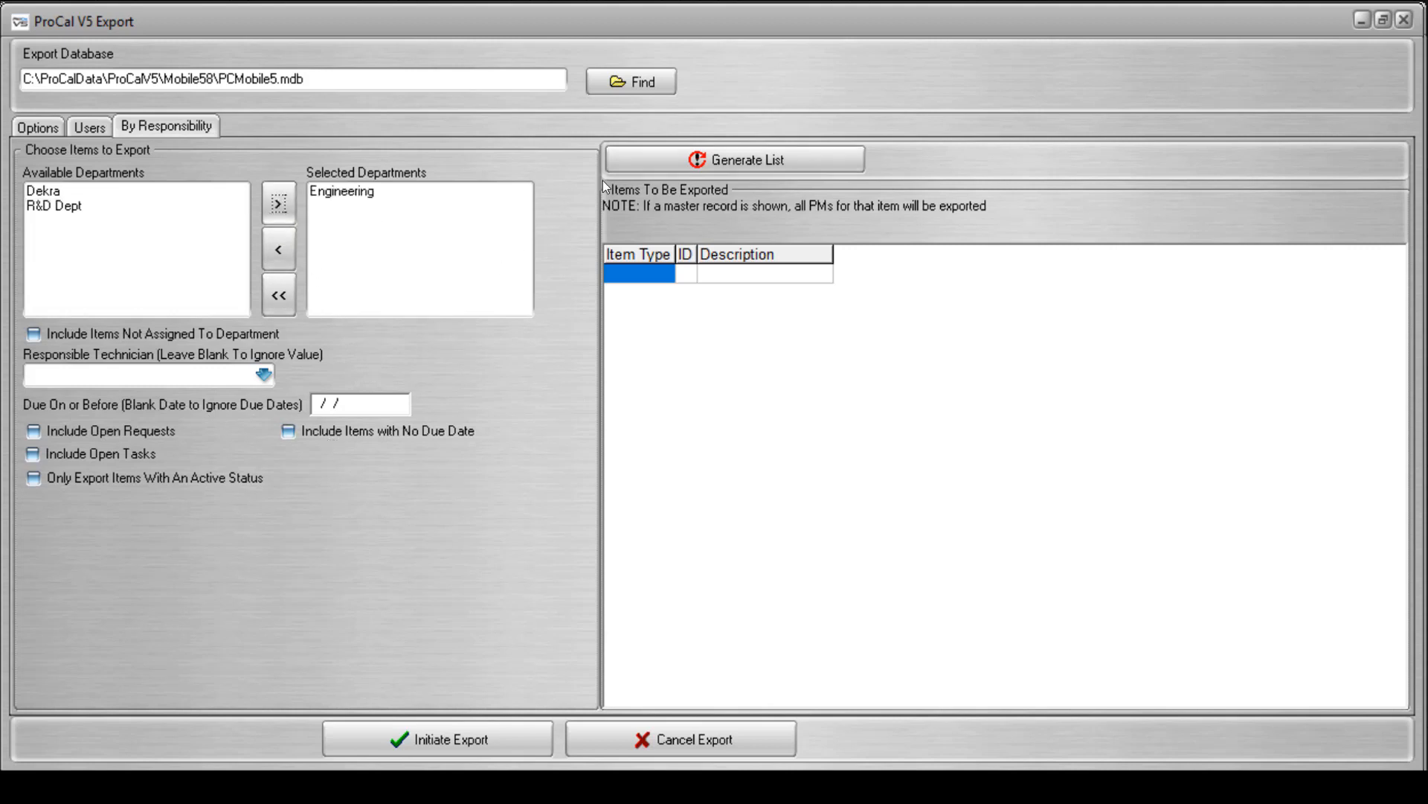
{"action": "left_click", "coordinate": [641, 164]}
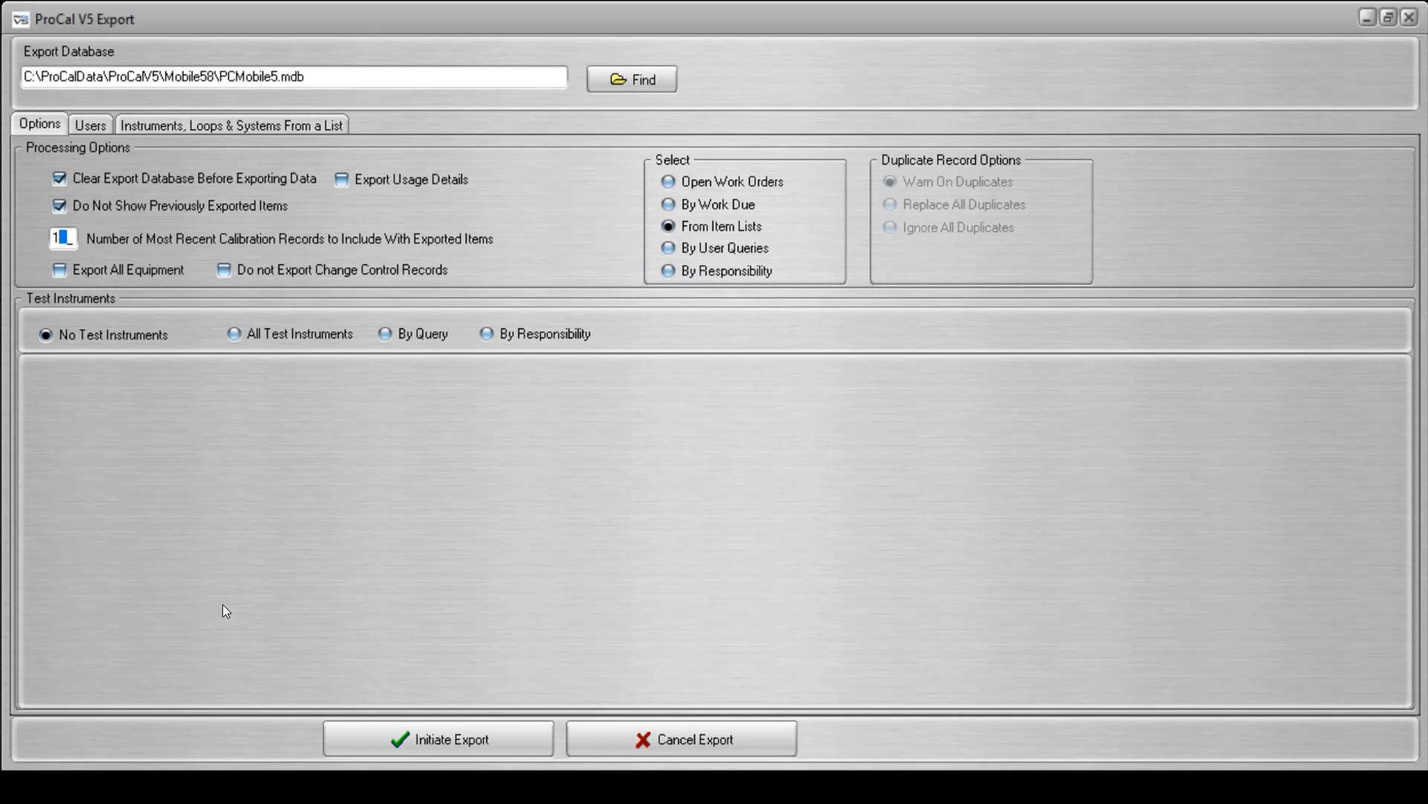
Run the export from item lists to PCMobile5.mdb and acknowledge the message when it ends.
{"action": "left_click", "coordinate": [448, 742]}
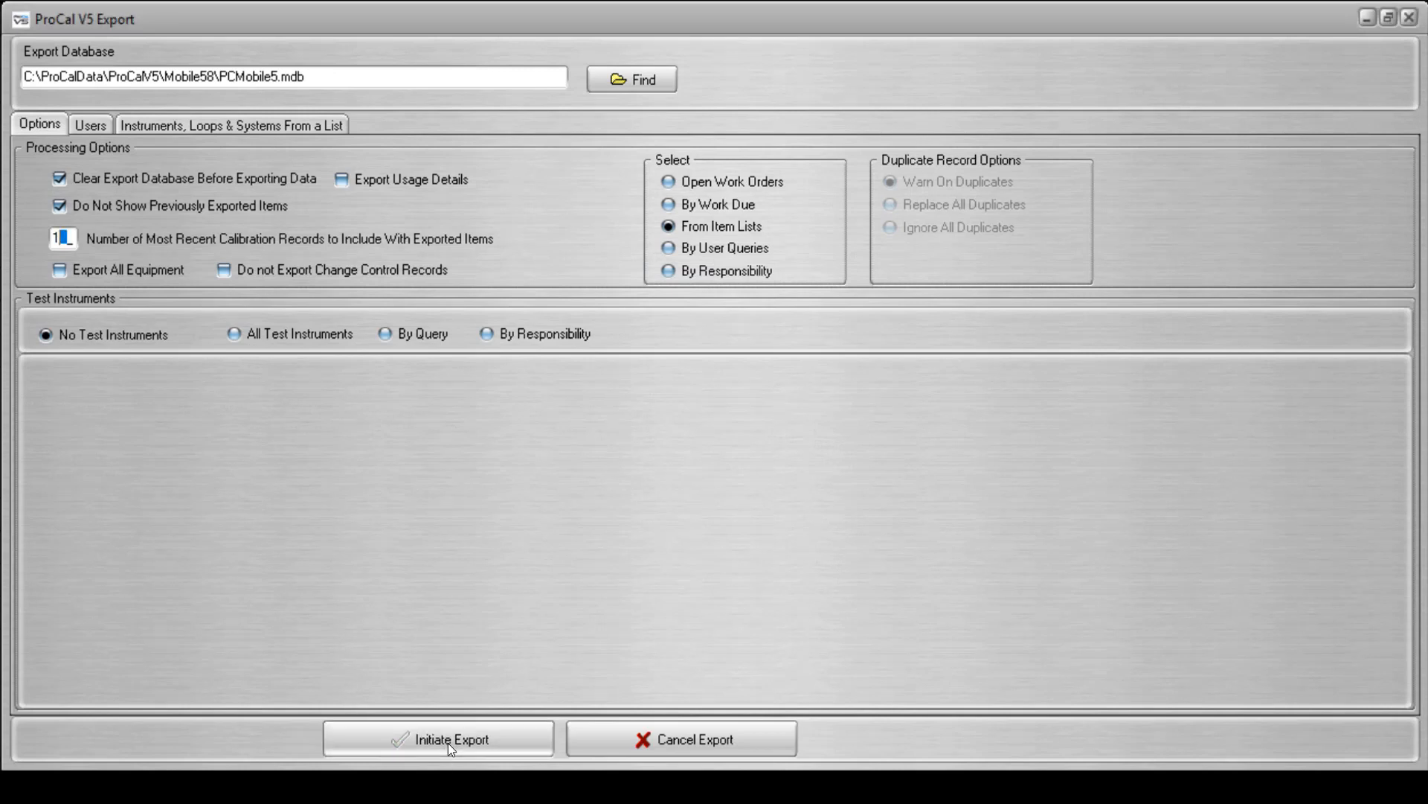
{"action": "left_click", "coordinate": [764, 425]}
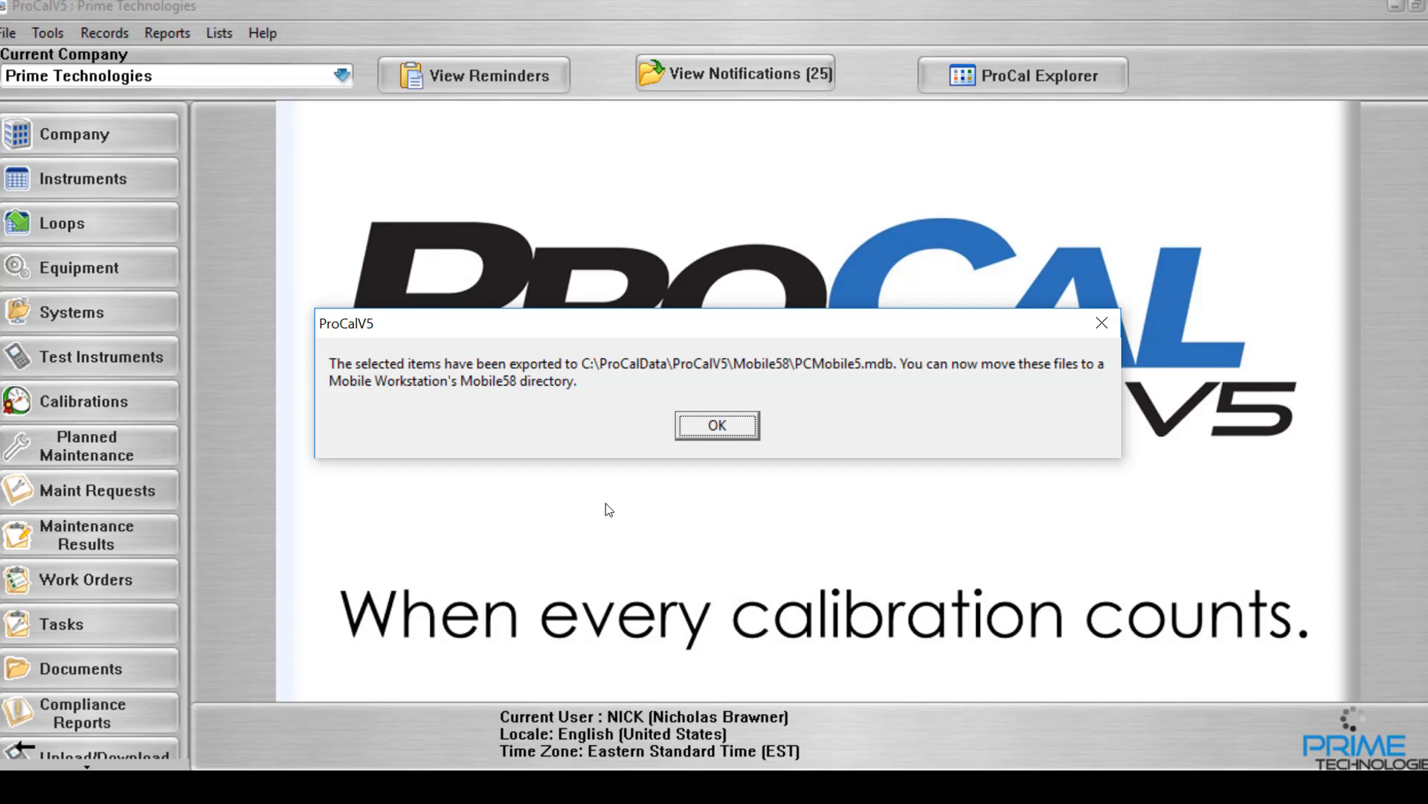
{"action": "left_click", "coordinate": [712, 424]}
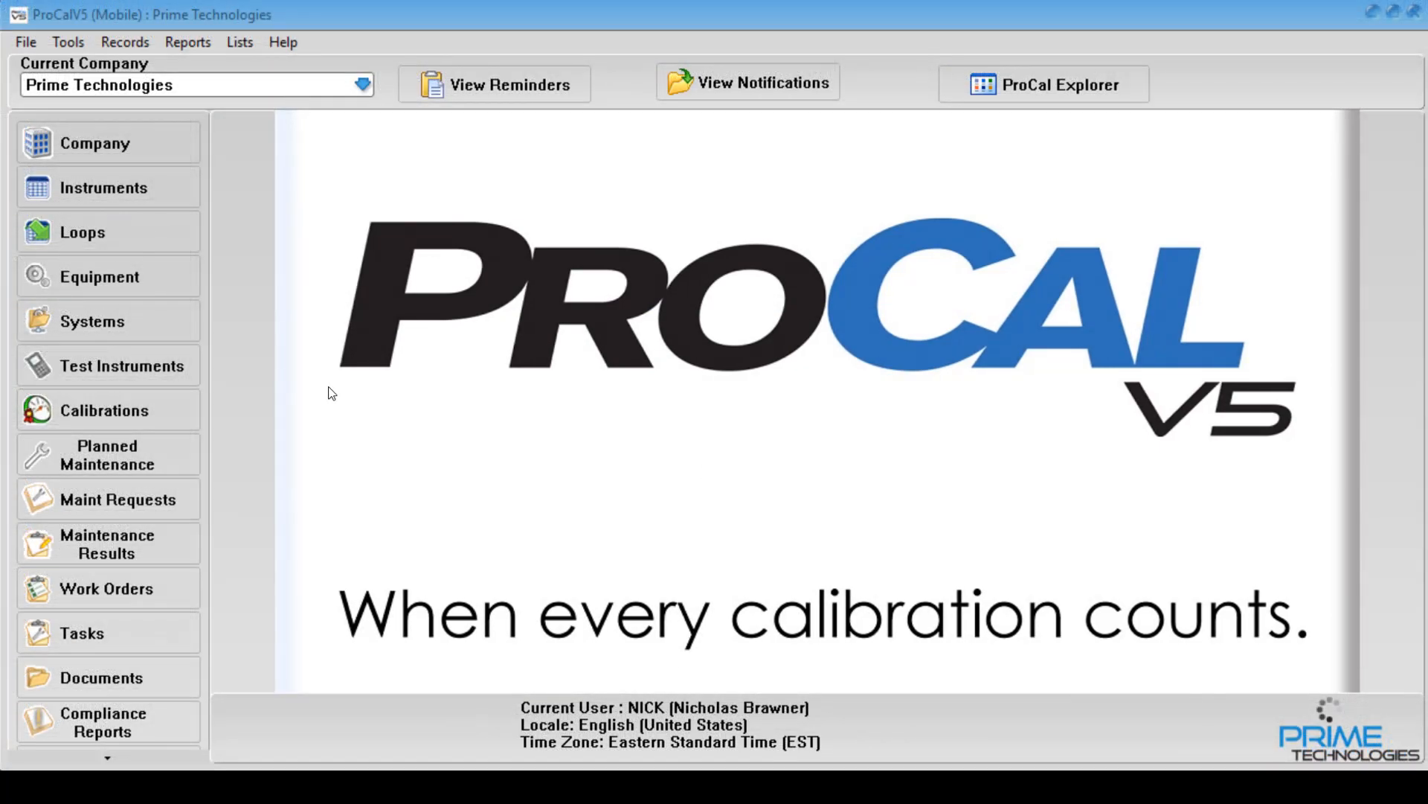
In ProCalV5 (Mobile), start a new calibration record for instrument INST-001 and show its test results.
{"action": "left_click", "coordinate": [150, 186]}
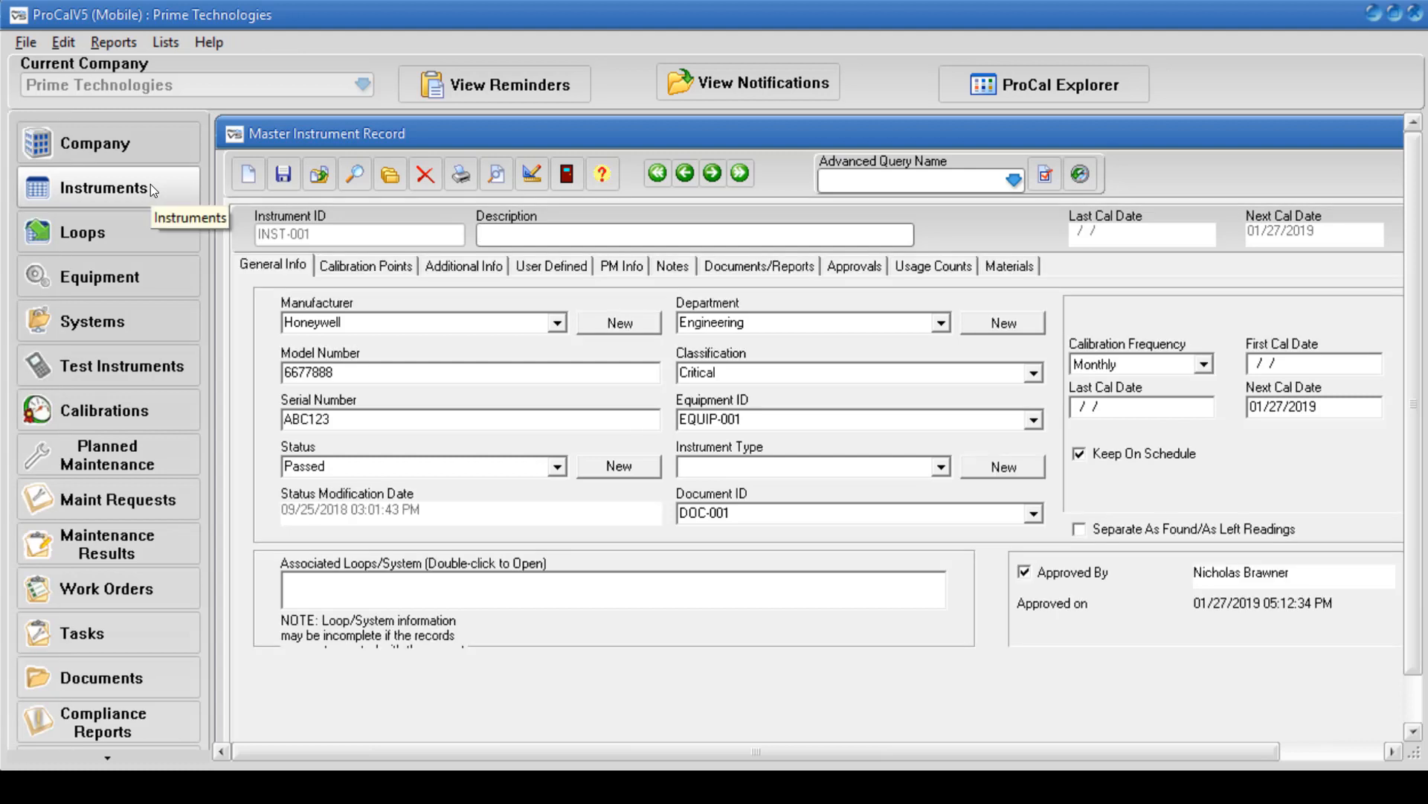
{"action": "left_click", "coordinate": [30, 42]}
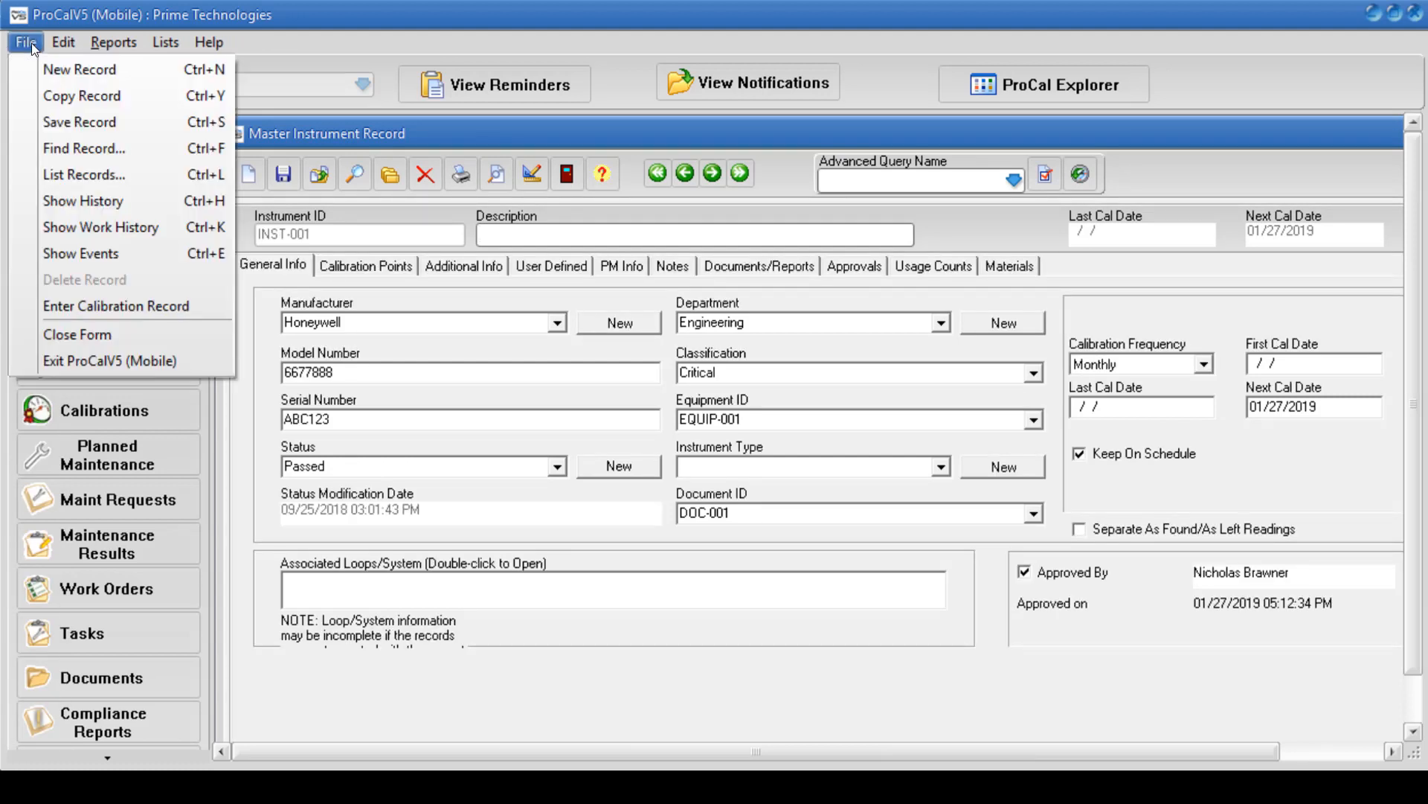
{"action": "left_click", "coordinate": [115, 308]}
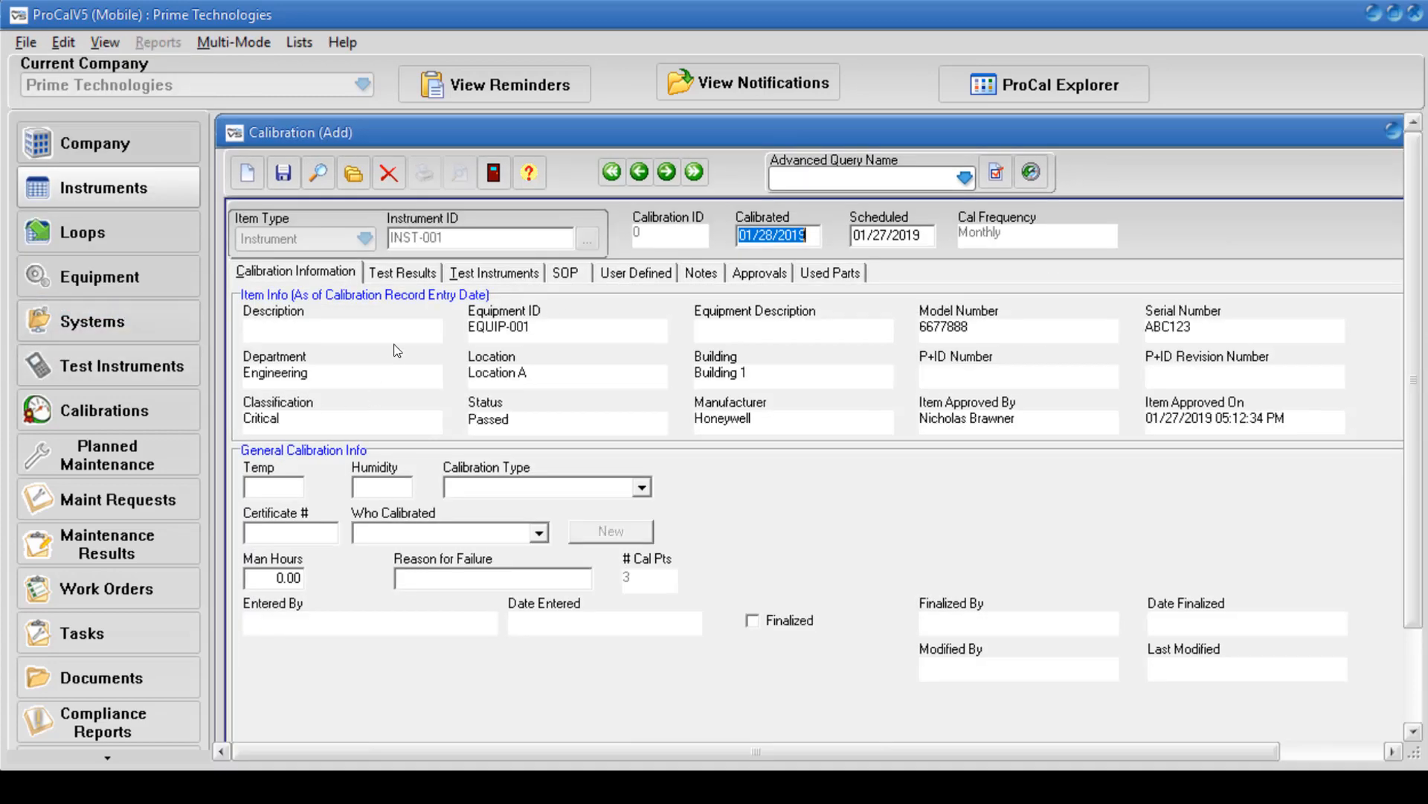
{"action": "left_click", "coordinate": [409, 273]}
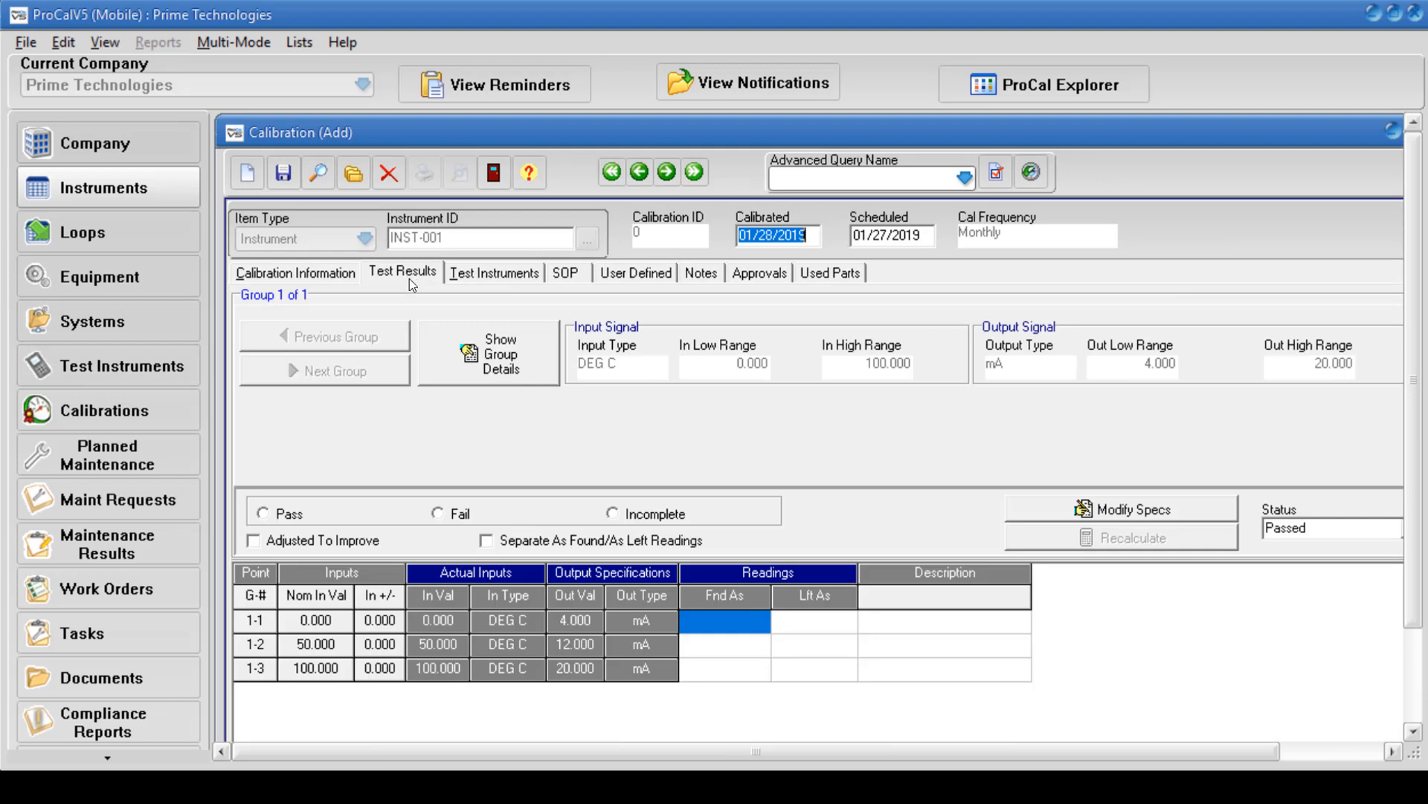
Enter found-as readings of 4, 12 and 20 for the three test points and copy them to the left-as readings.
{"action": "left_click", "coordinate": [709, 622]}
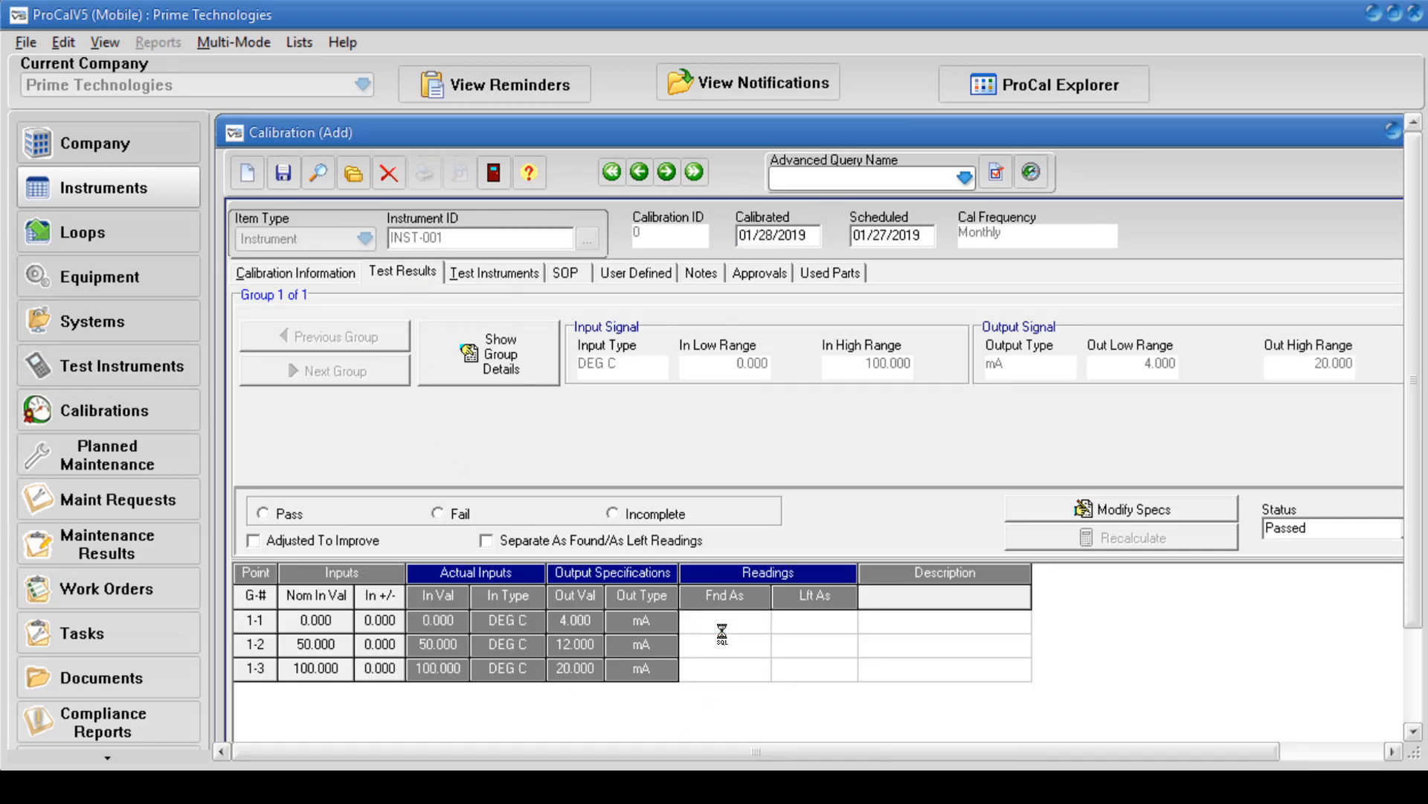
{"action": "type", "text": "4"}
{"action": "key", "text": "Return"}
{"action": "type", "text": "12"}
{"action": "key", "text": "Return"}
{"action": "type", "text": "20"}
{"action": "right_click", "coordinate": [726, 649]}
{"action": "left_click", "coordinate": [805, 715]}
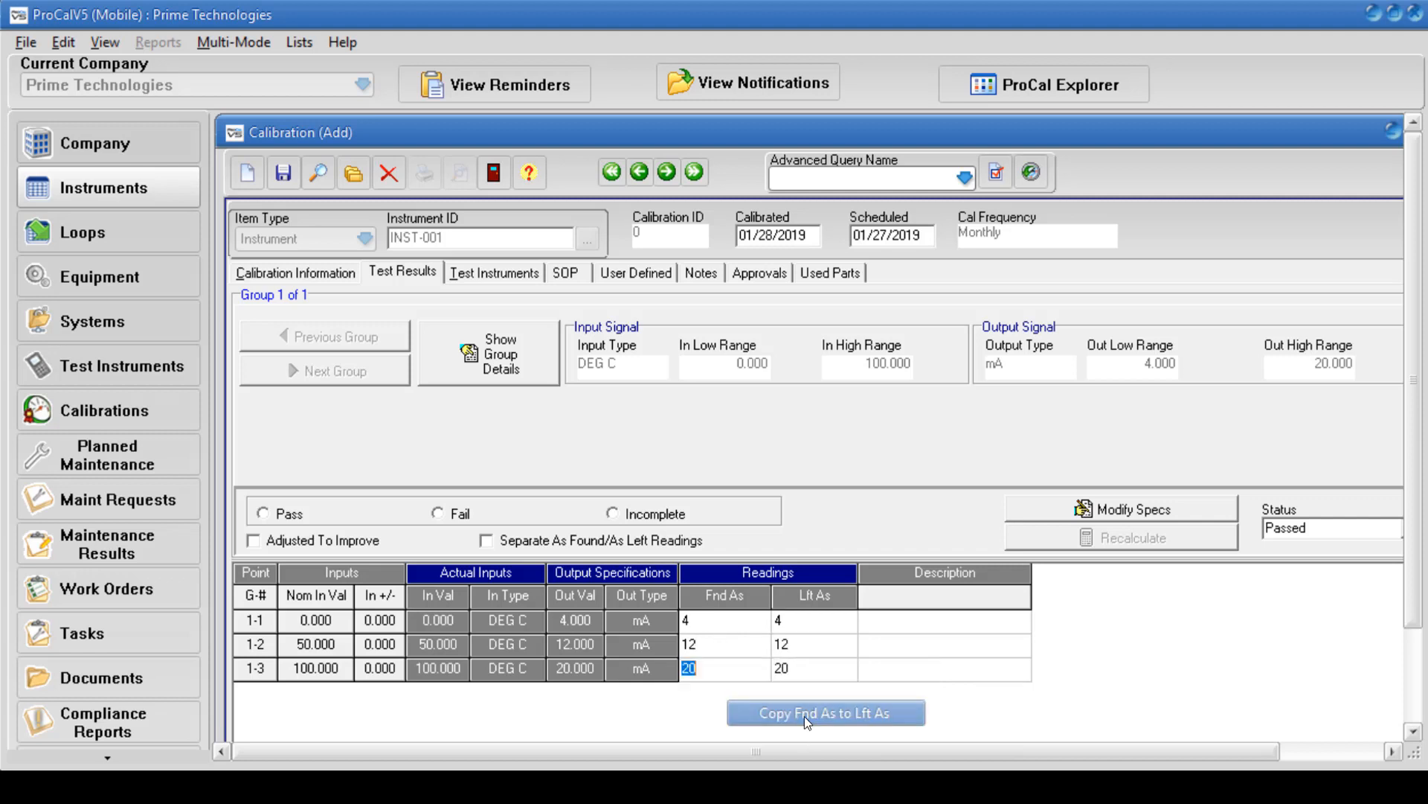
Mark the calibration as Pass and save it, review the calibration information, and try to re-save the record.
{"action": "left_click", "coordinate": [268, 515]}
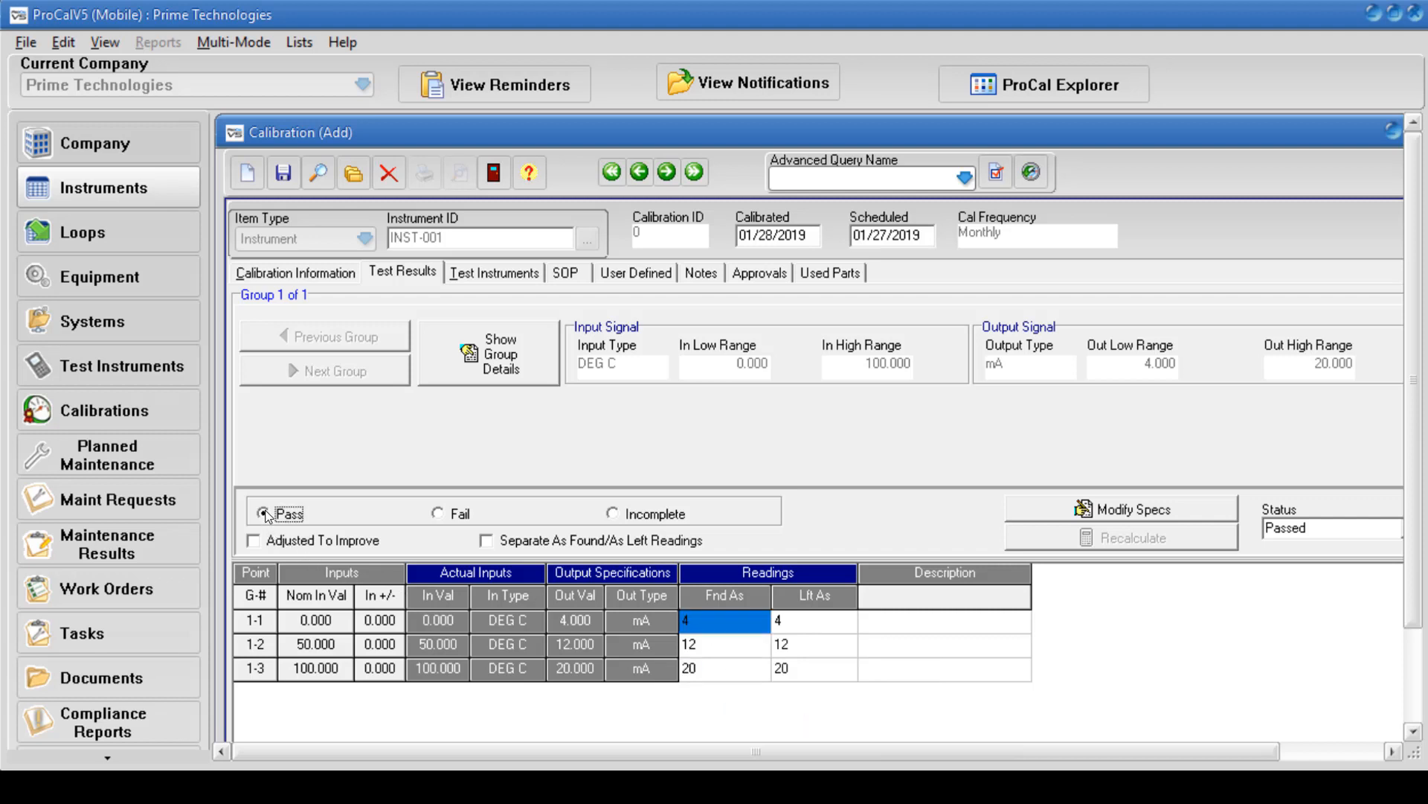
{"action": "left_click", "coordinate": [284, 174]}
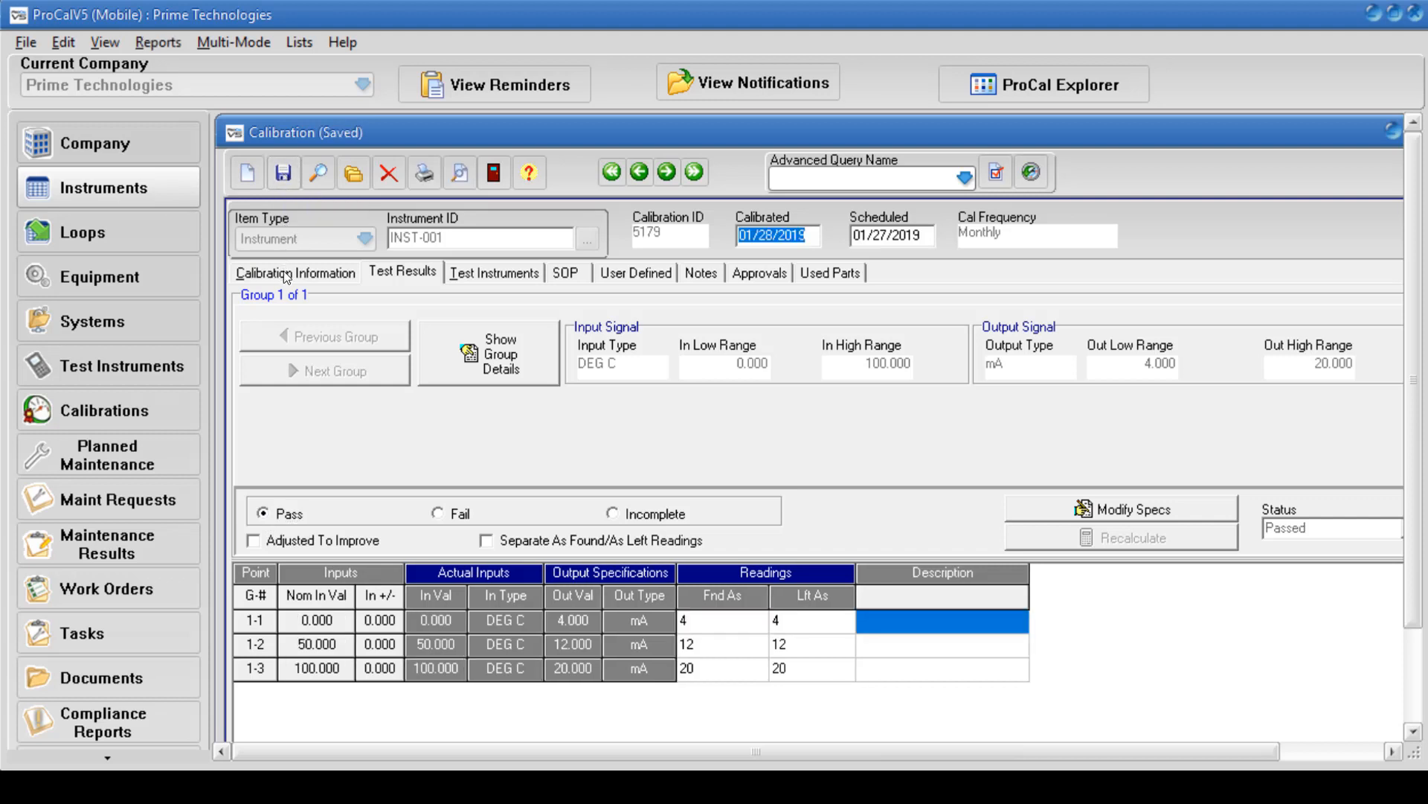
{"action": "left_click", "coordinate": [286, 273]}
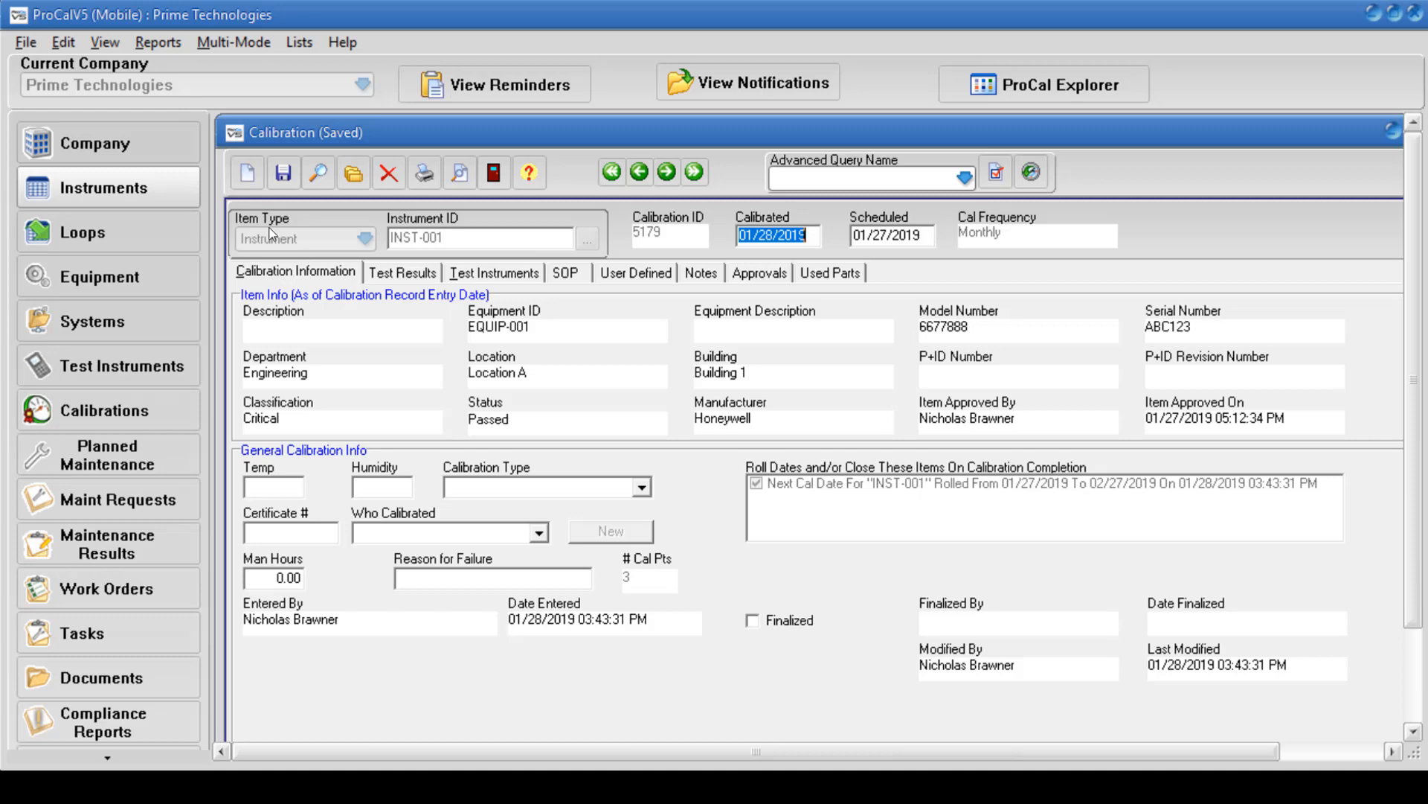
{"action": "left_click", "coordinate": [288, 171]}
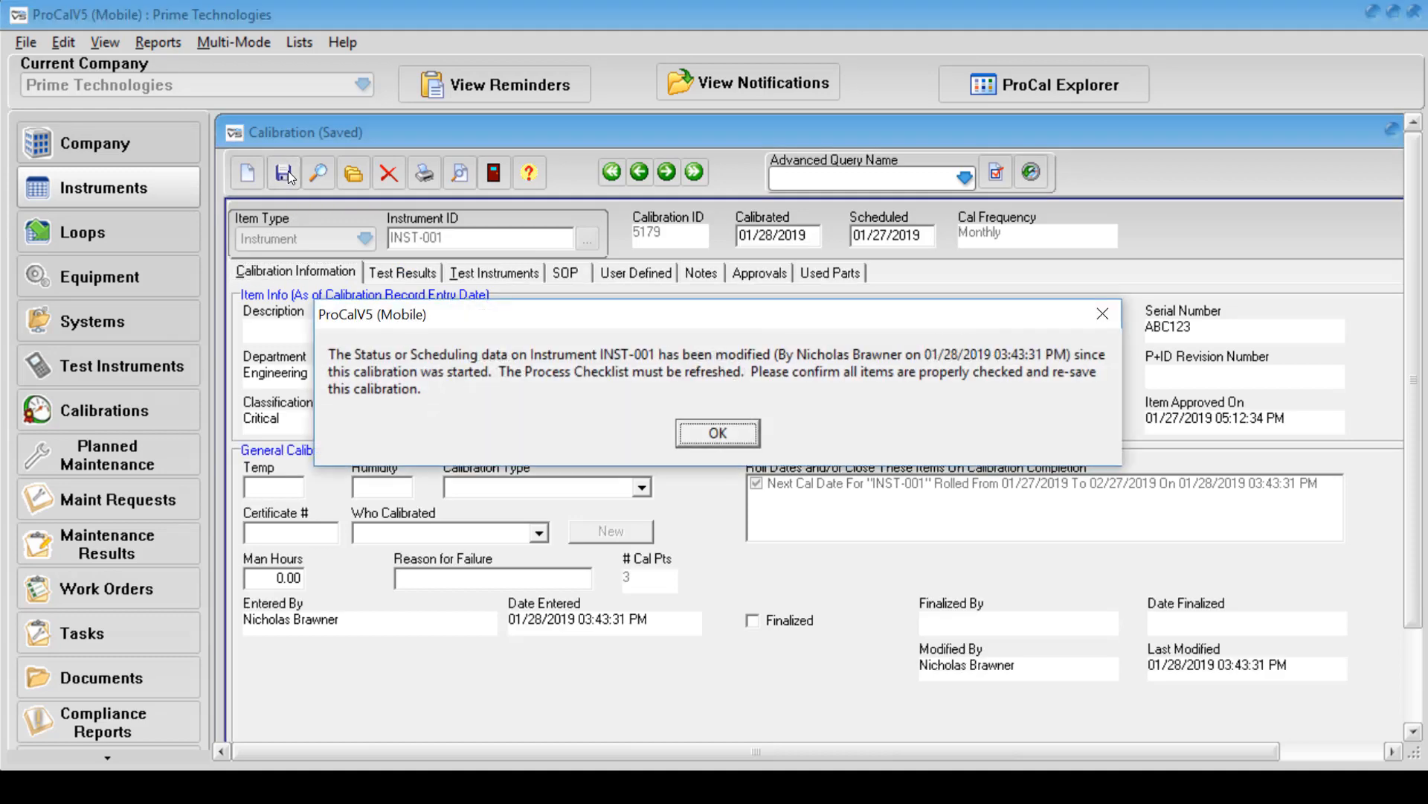
{"action": "left_click", "coordinate": [712, 436]}
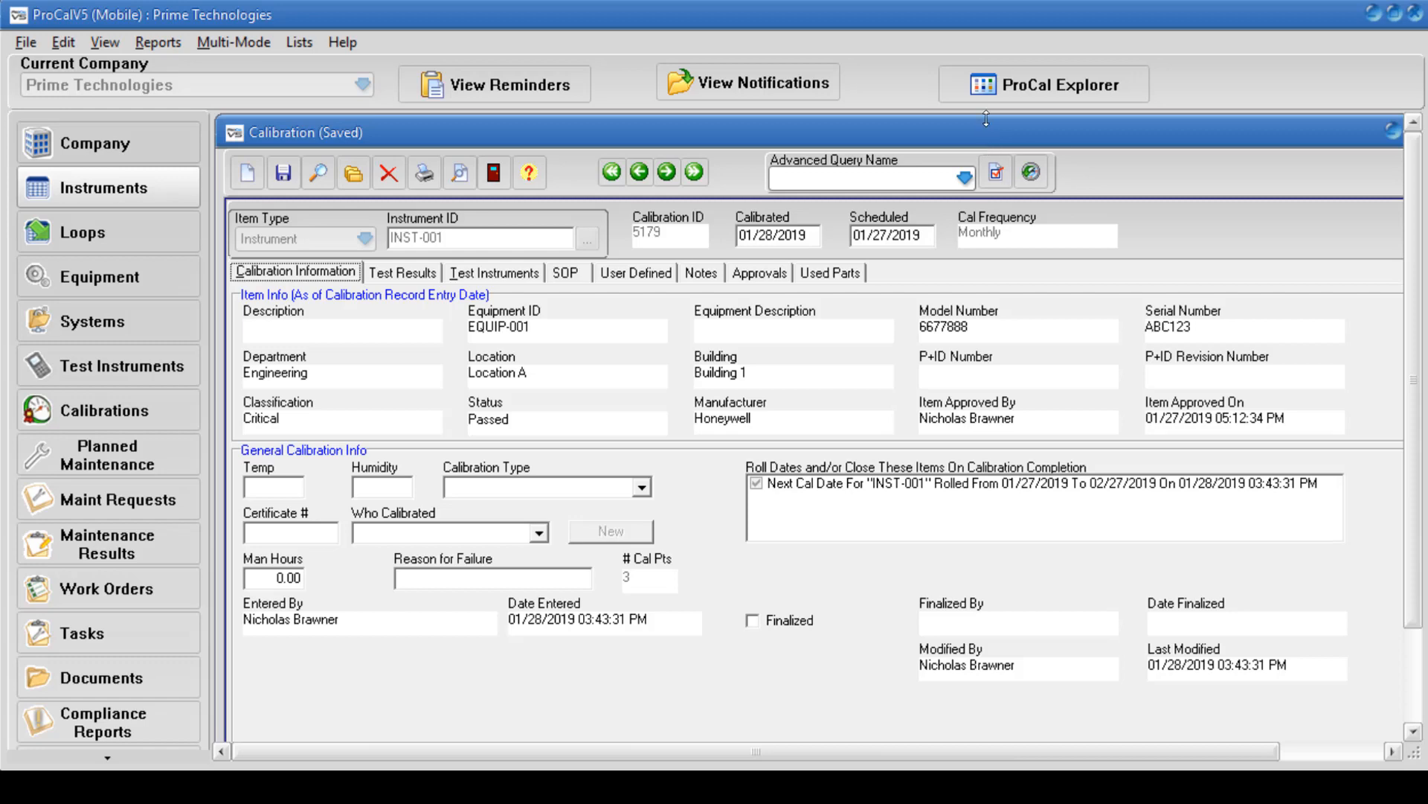
Close the calibration record, check the calibration dates on the INST-001 master record, and close that record too.
{"action": "left_click_drag", "start_coordinate": [1003, 129], "coordinate": [932, 136]}
{"action": "left_click", "coordinate": [1366, 138]}
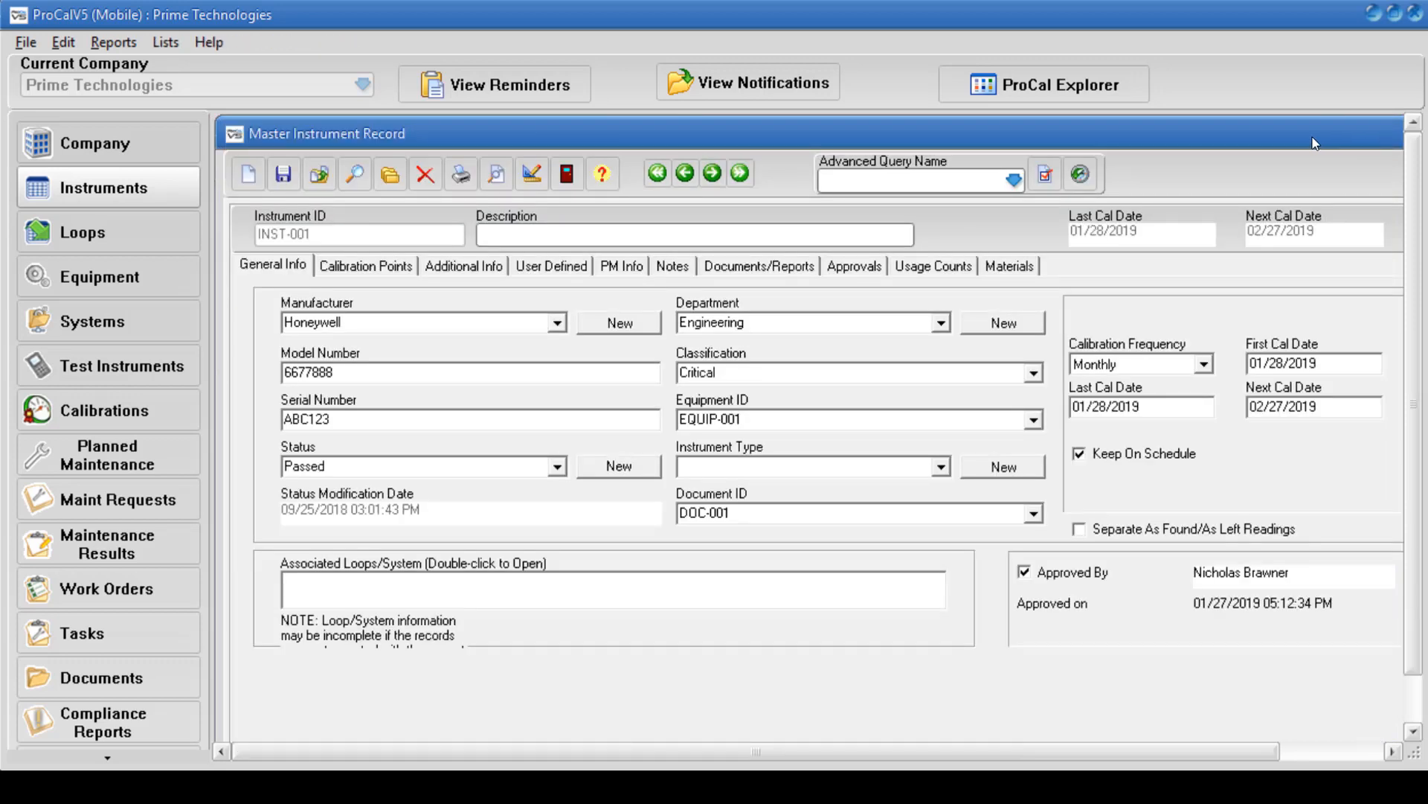
{"action": "left_click_drag", "start_coordinate": [1314, 143], "coordinate": [1215, 143]}
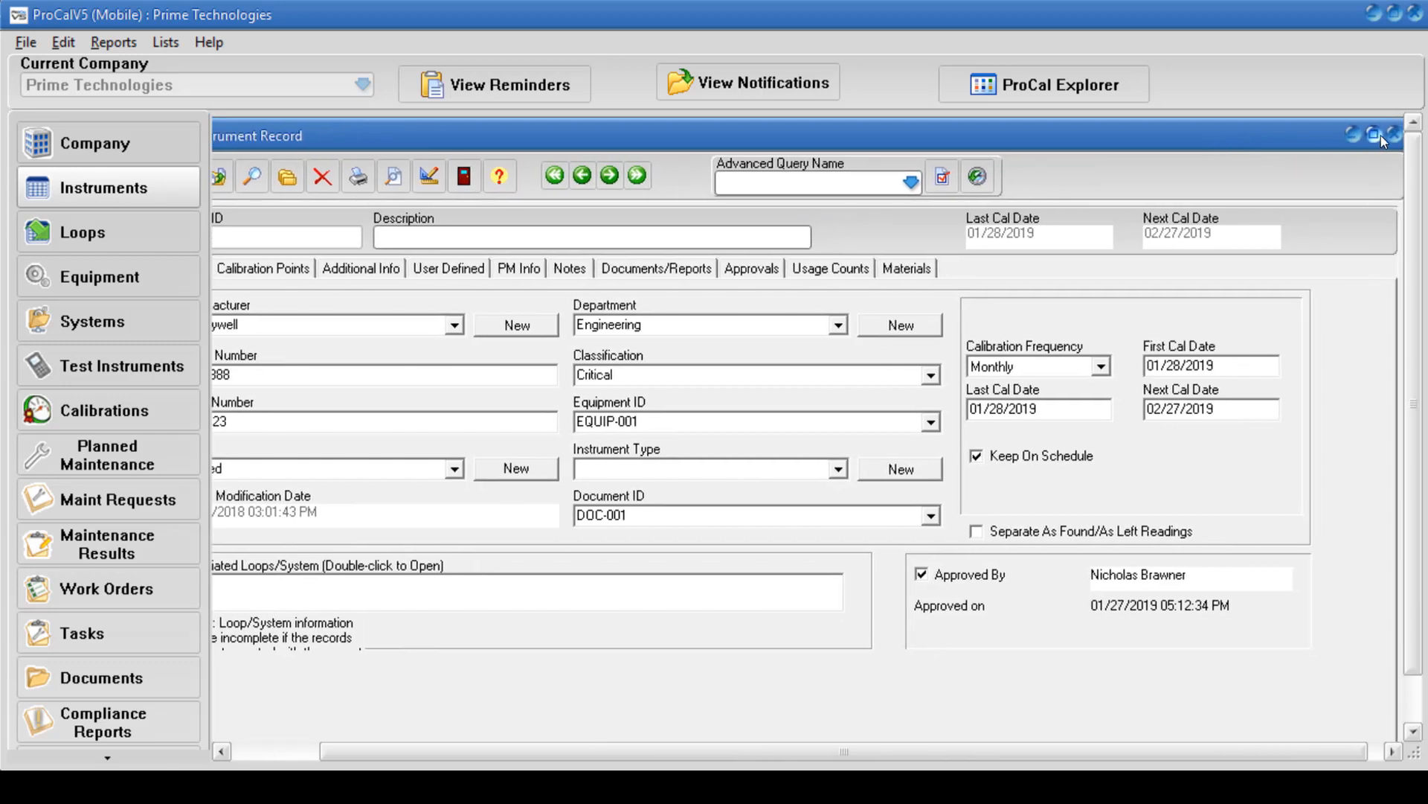
{"action": "left_click", "coordinate": [1394, 136]}
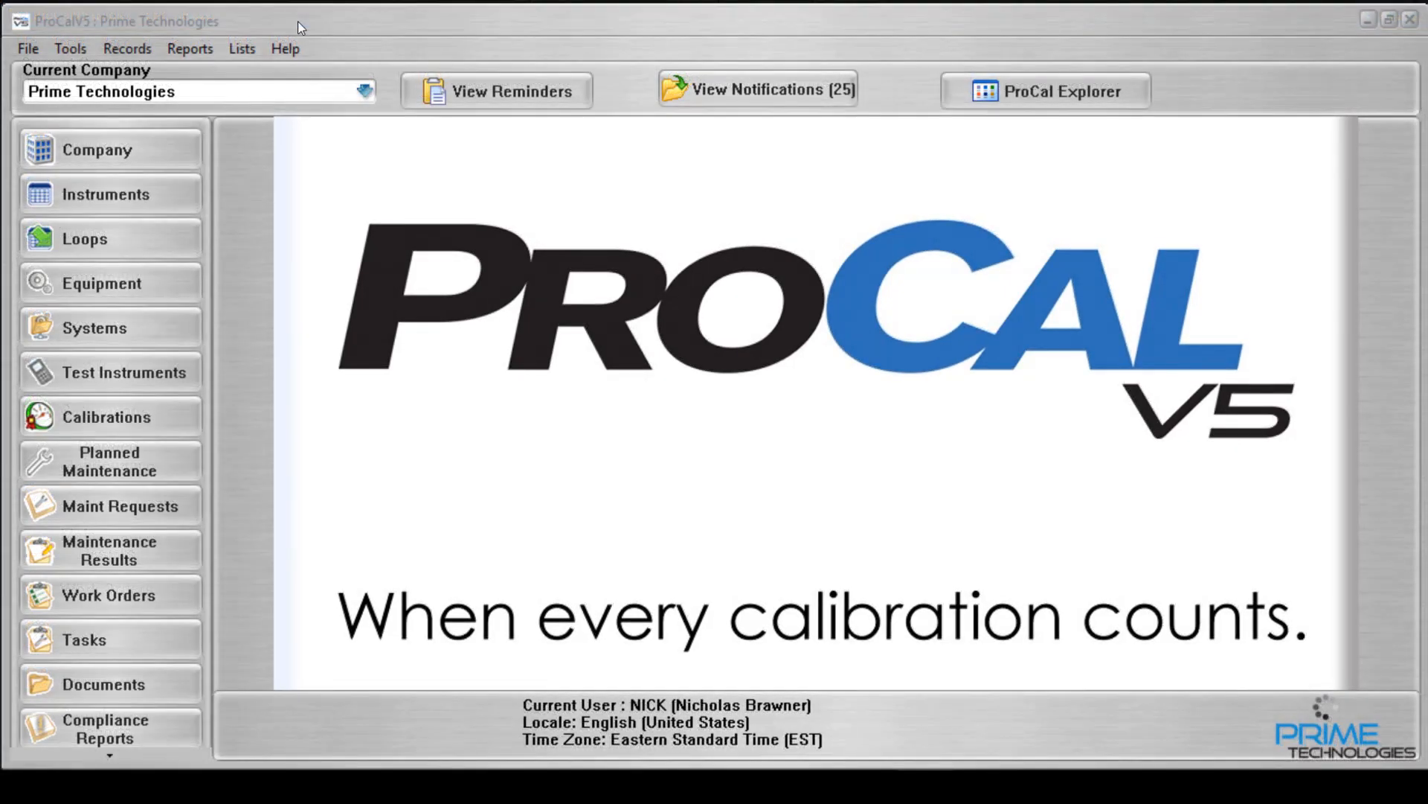
In ProCalV5, import the Prime Technologies data from the mobile database PCMobile5.mdb into the original company, accepting replacement of existing items.
{"action": "left_click", "coordinate": [297, 21]}
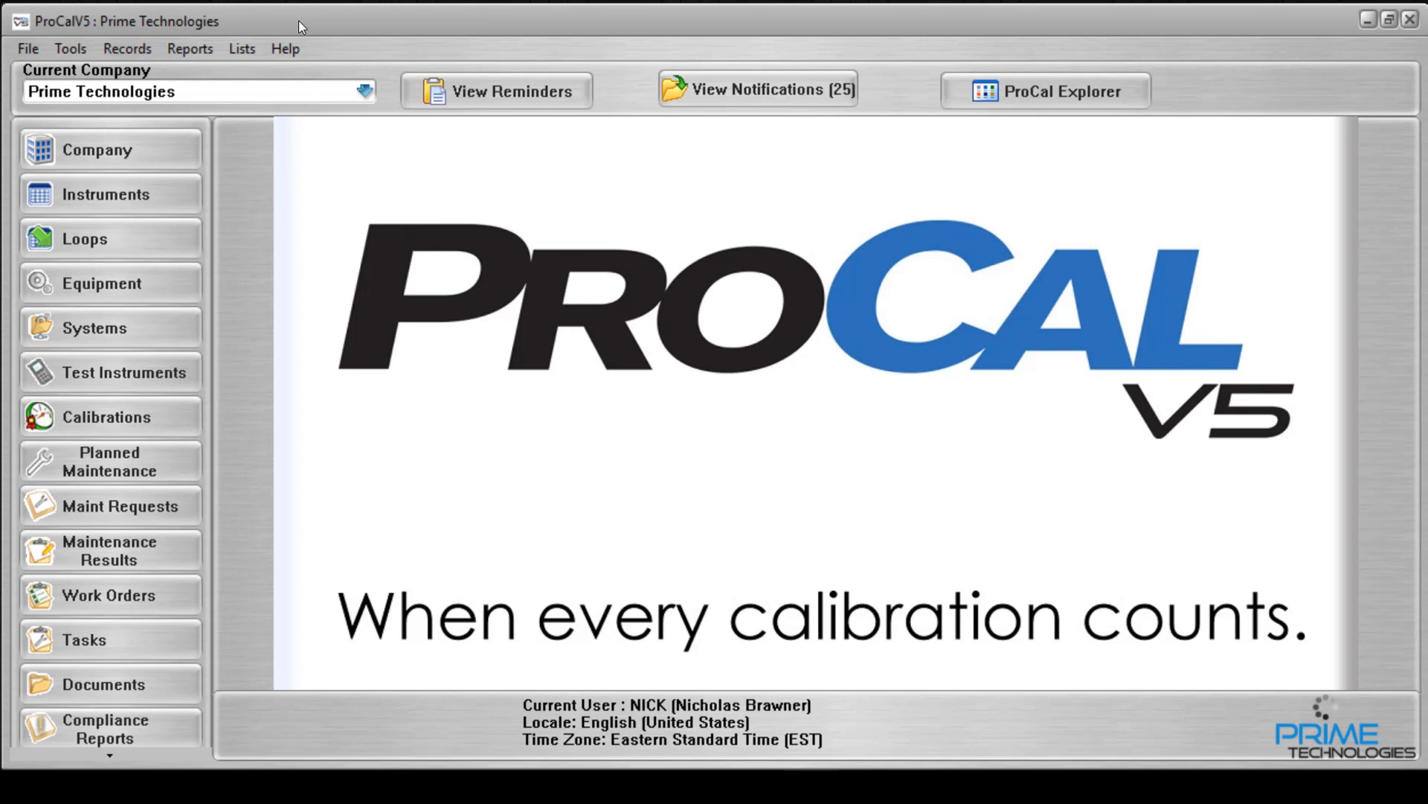
{"action": "left_click", "coordinate": [87, 50]}
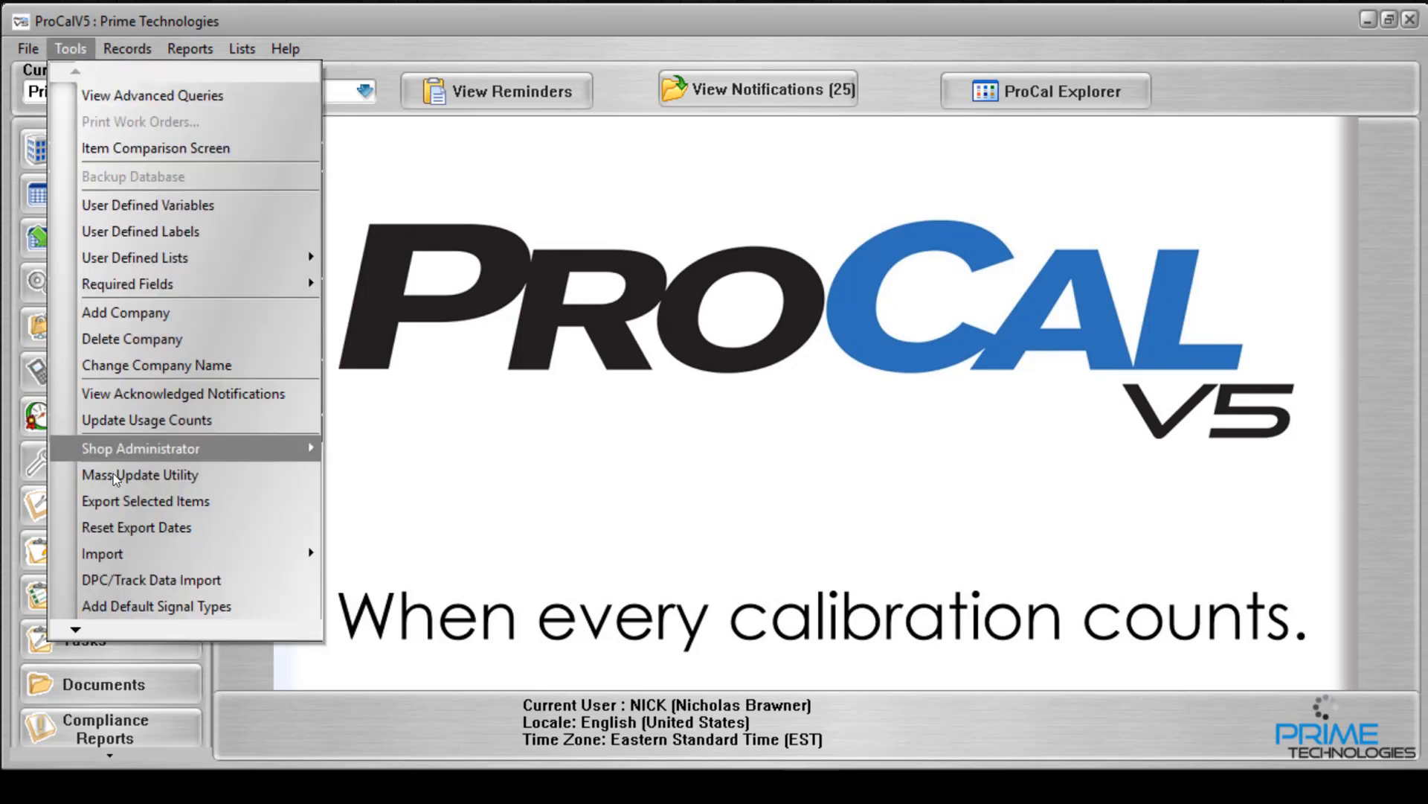
{"action": "mouse_move", "coordinate": [135, 563]}
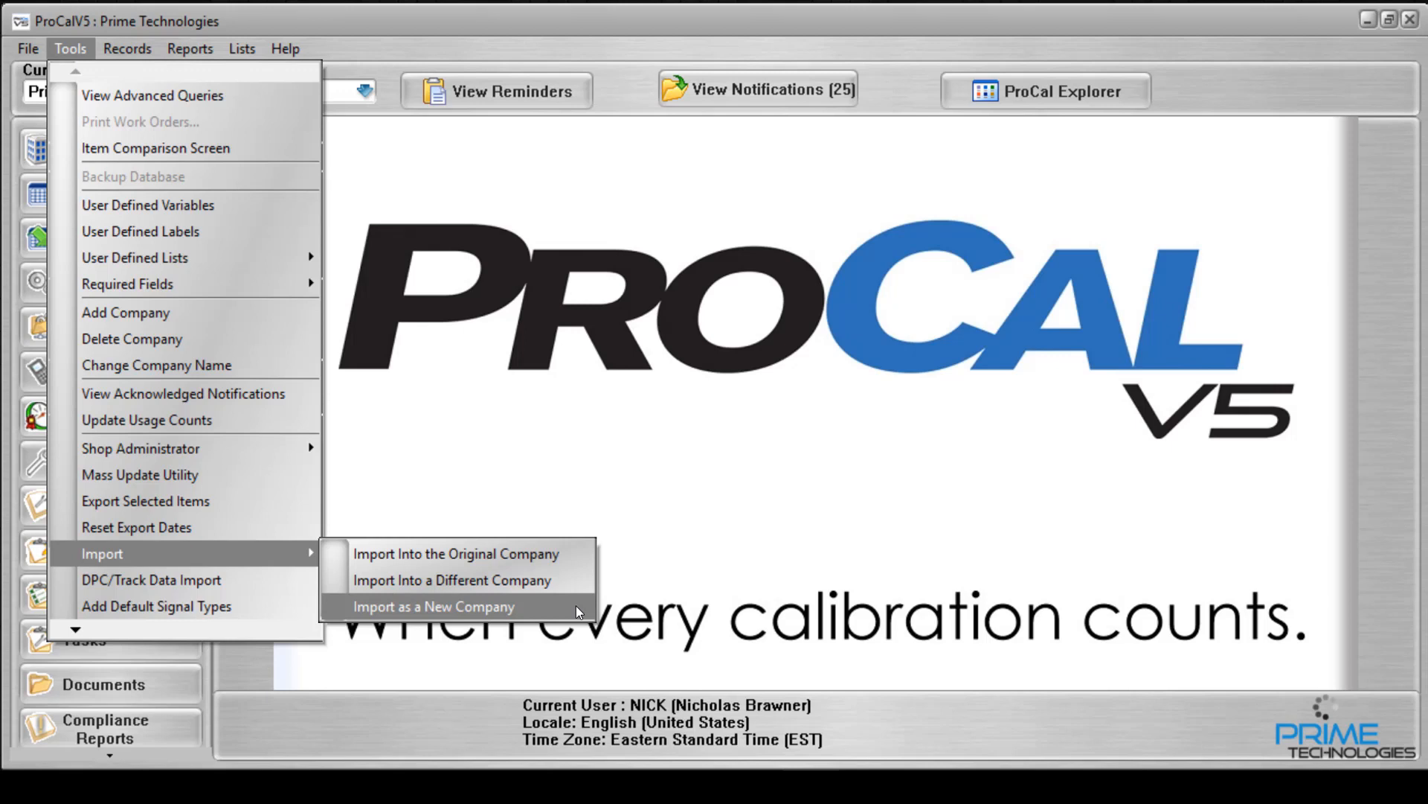
{"action": "left_click", "coordinate": [516, 556]}
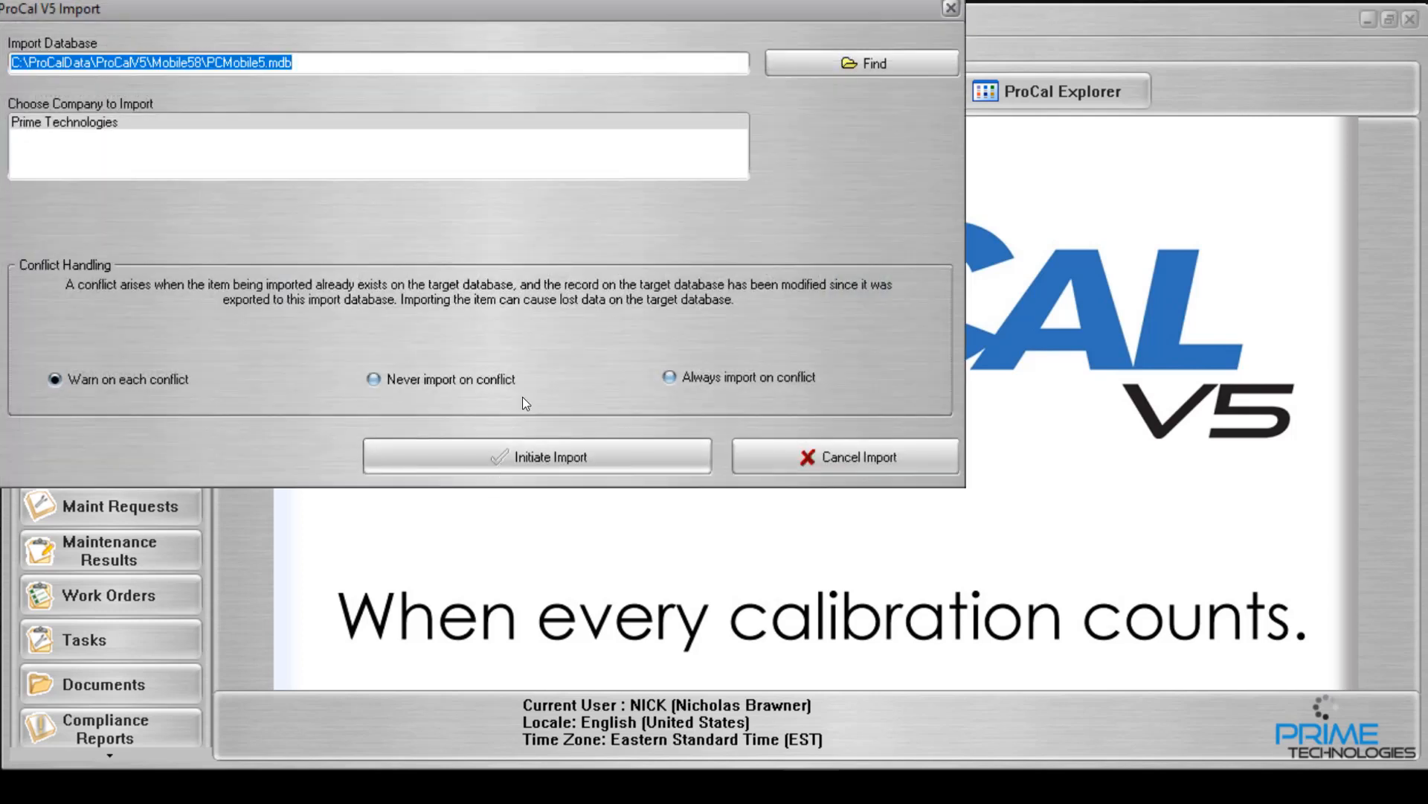
{"action": "left_click", "coordinate": [437, 459]}
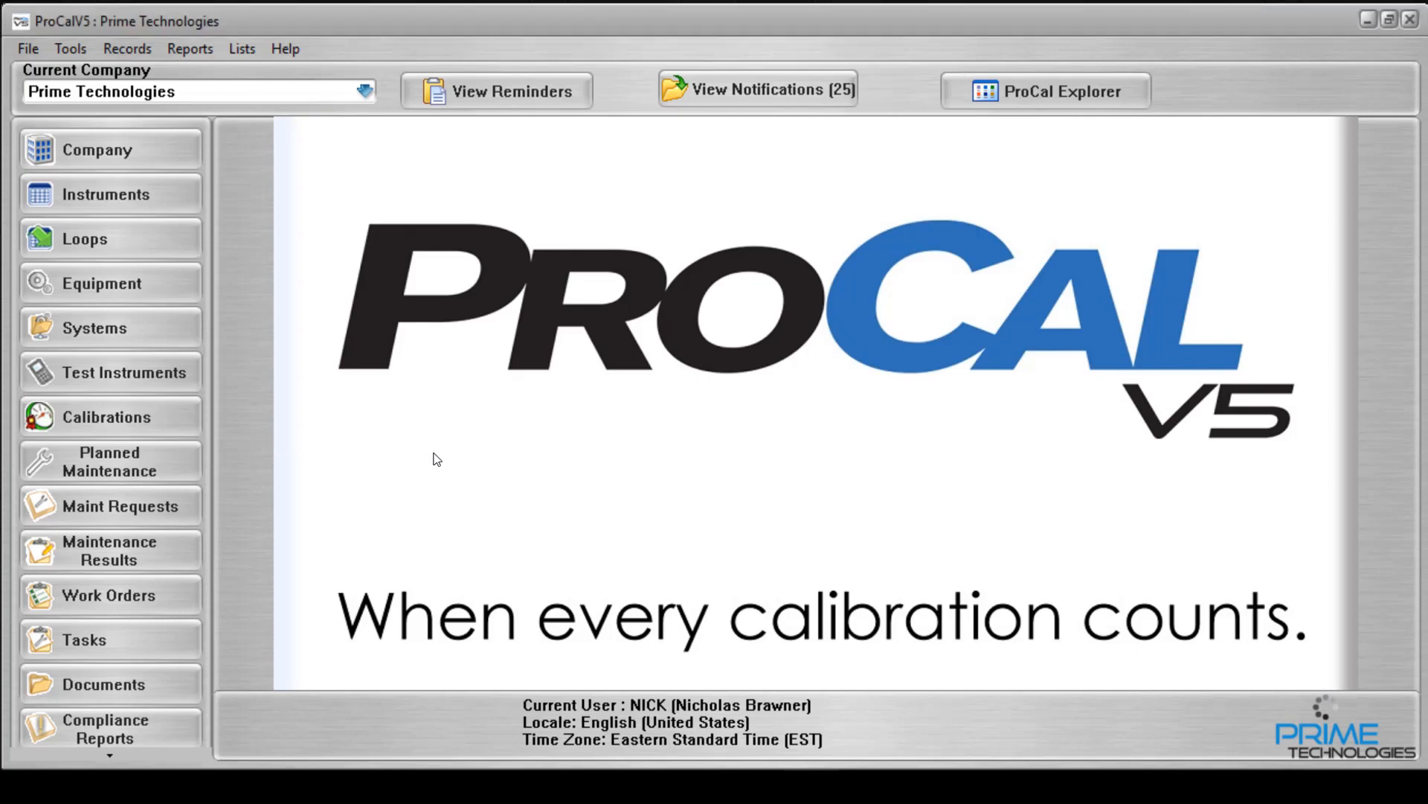
{"action": "left_click_drag", "start_coordinate": [421, 5], "coordinate": [476, 19]}
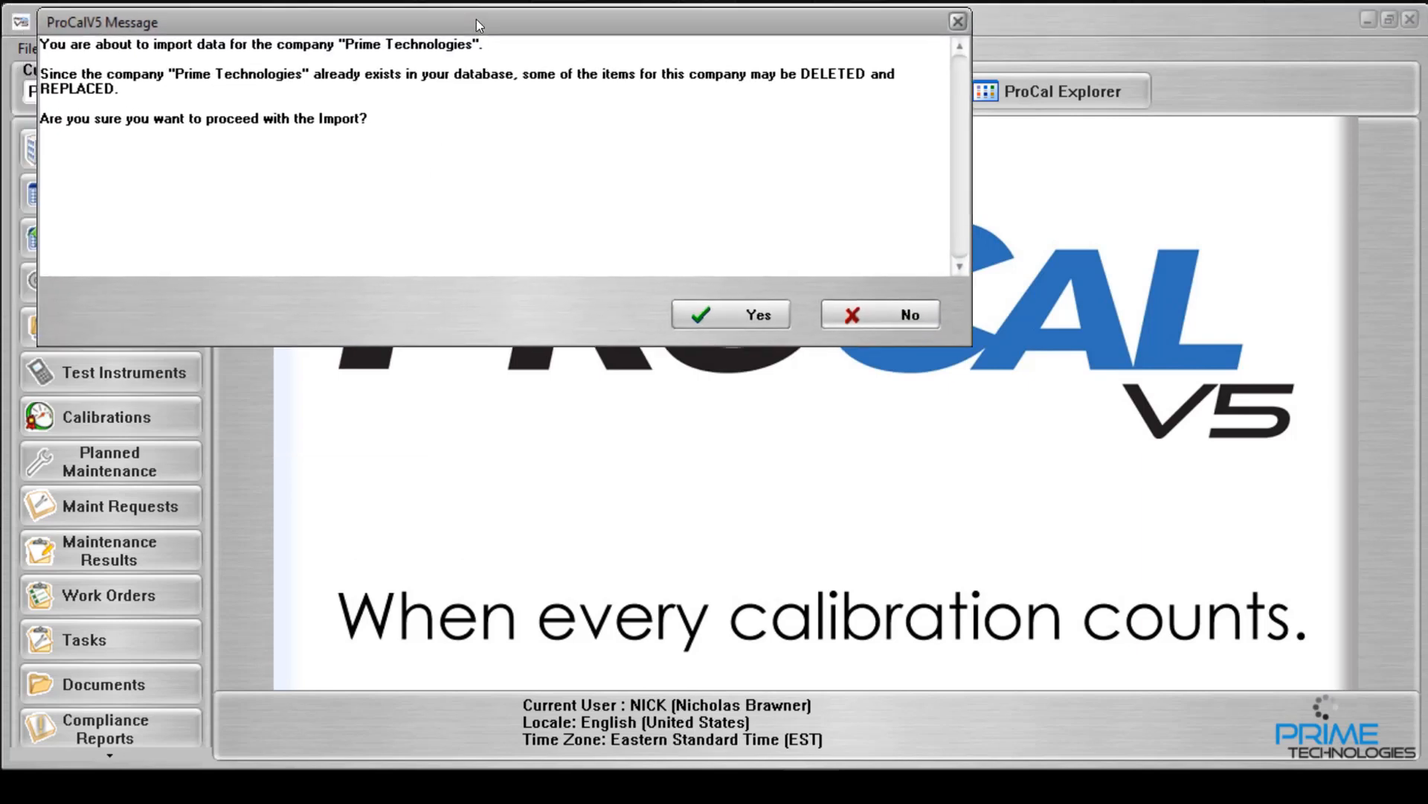
{"action": "left_click", "coordinate": [720, 314]}
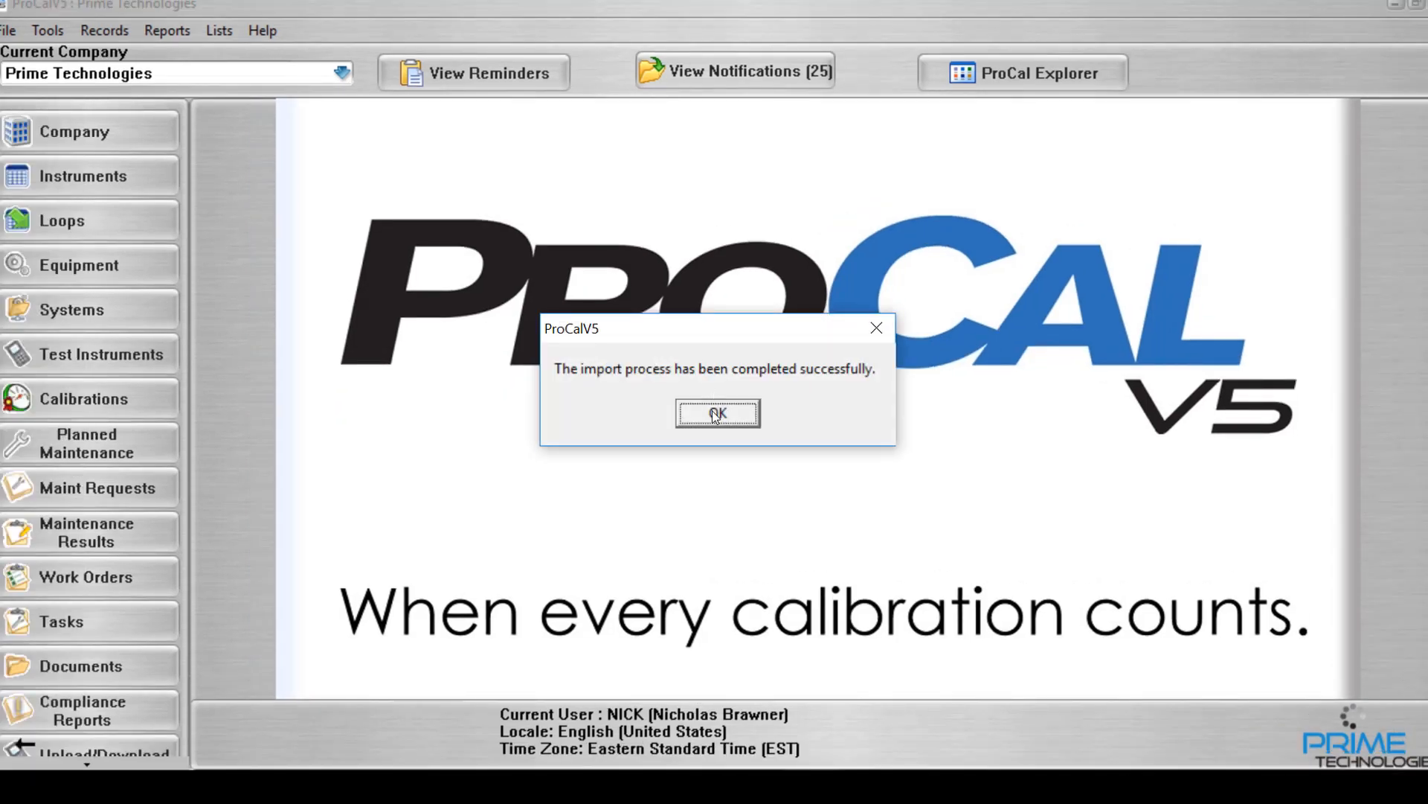
{"action": "left_click", "coordinate": [716, 414]}
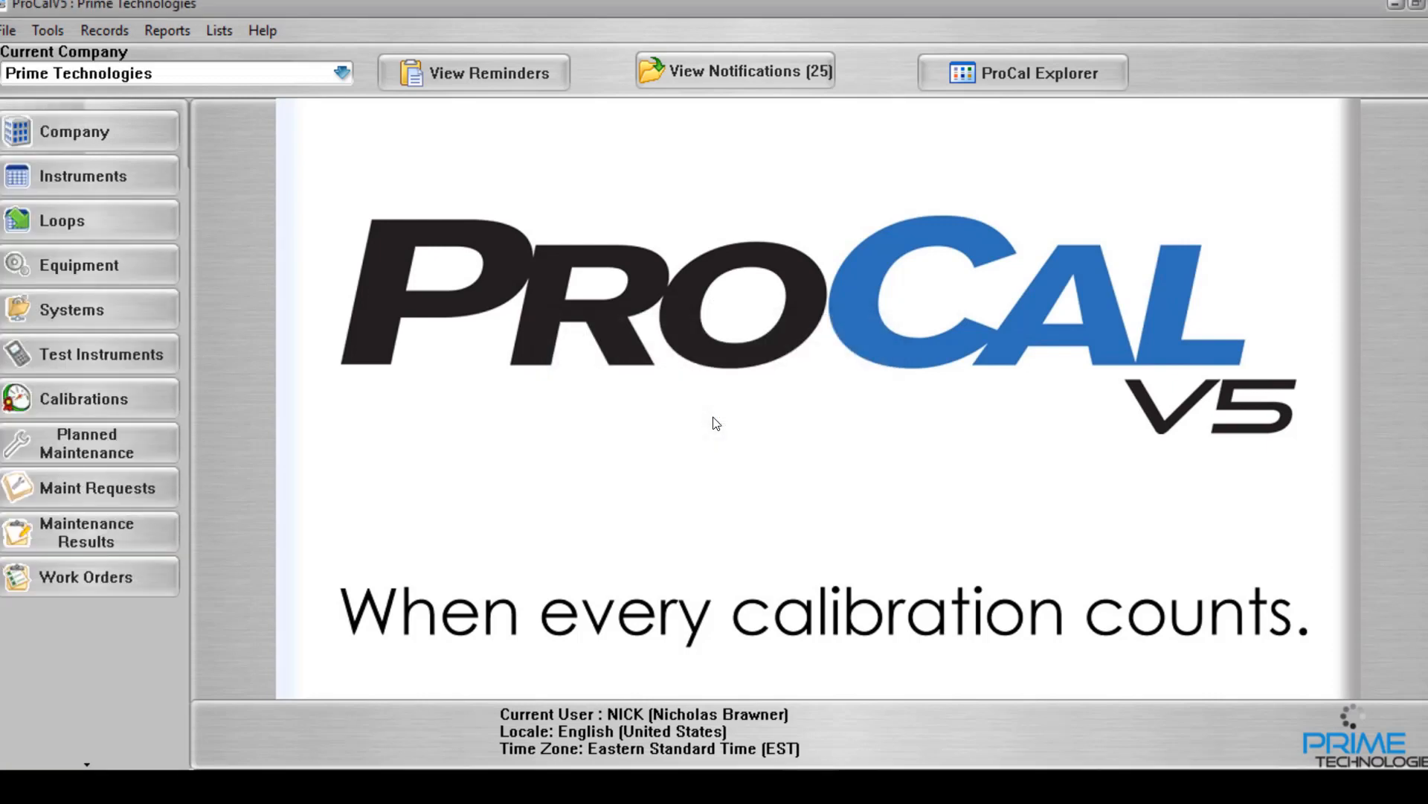
Open the imported calibration record 179 for INST-001, dated 01/28/2019, from the list of calibrations.
{"action": "left_click", "coordinate": [152, 407]}
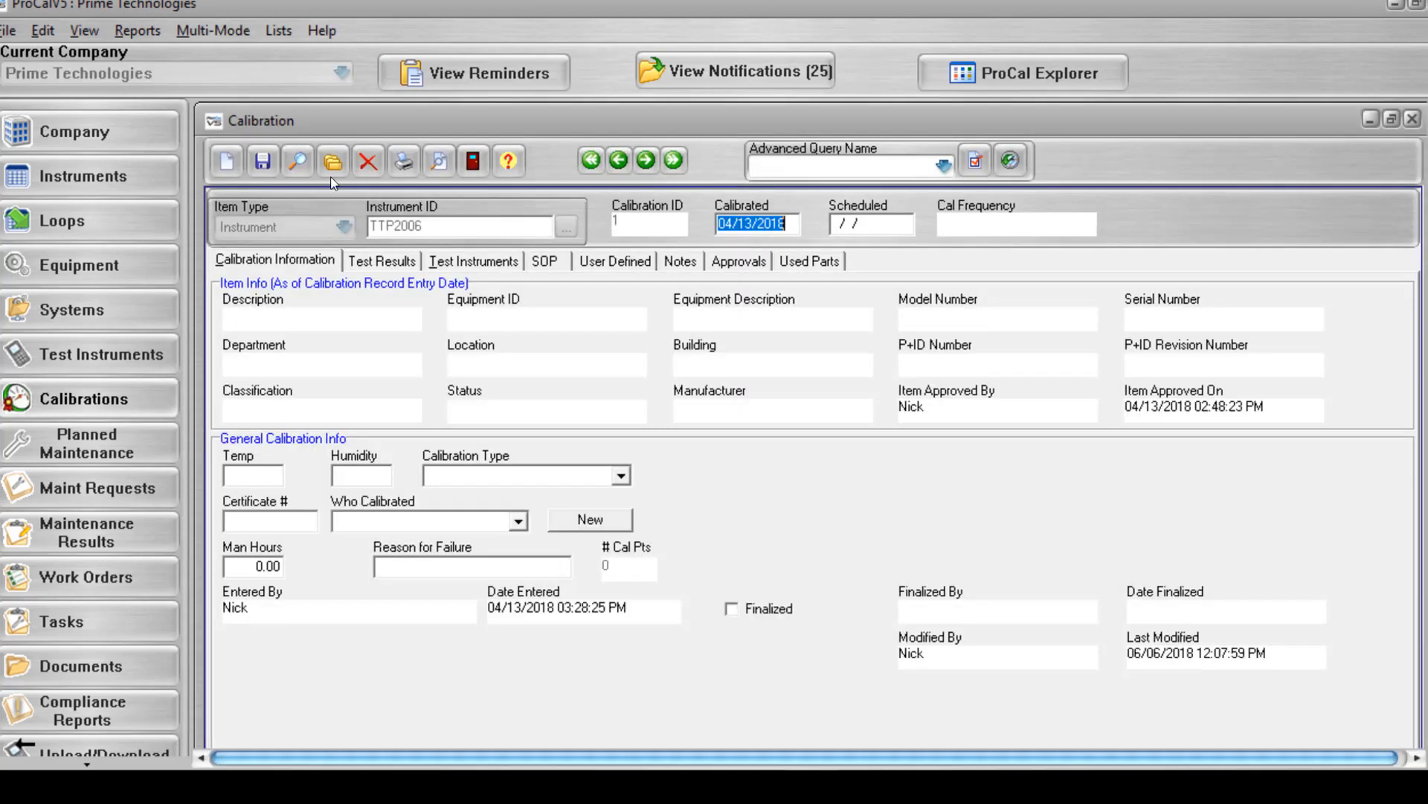
{"action": "left_click", "coordinate": [333, 161]}
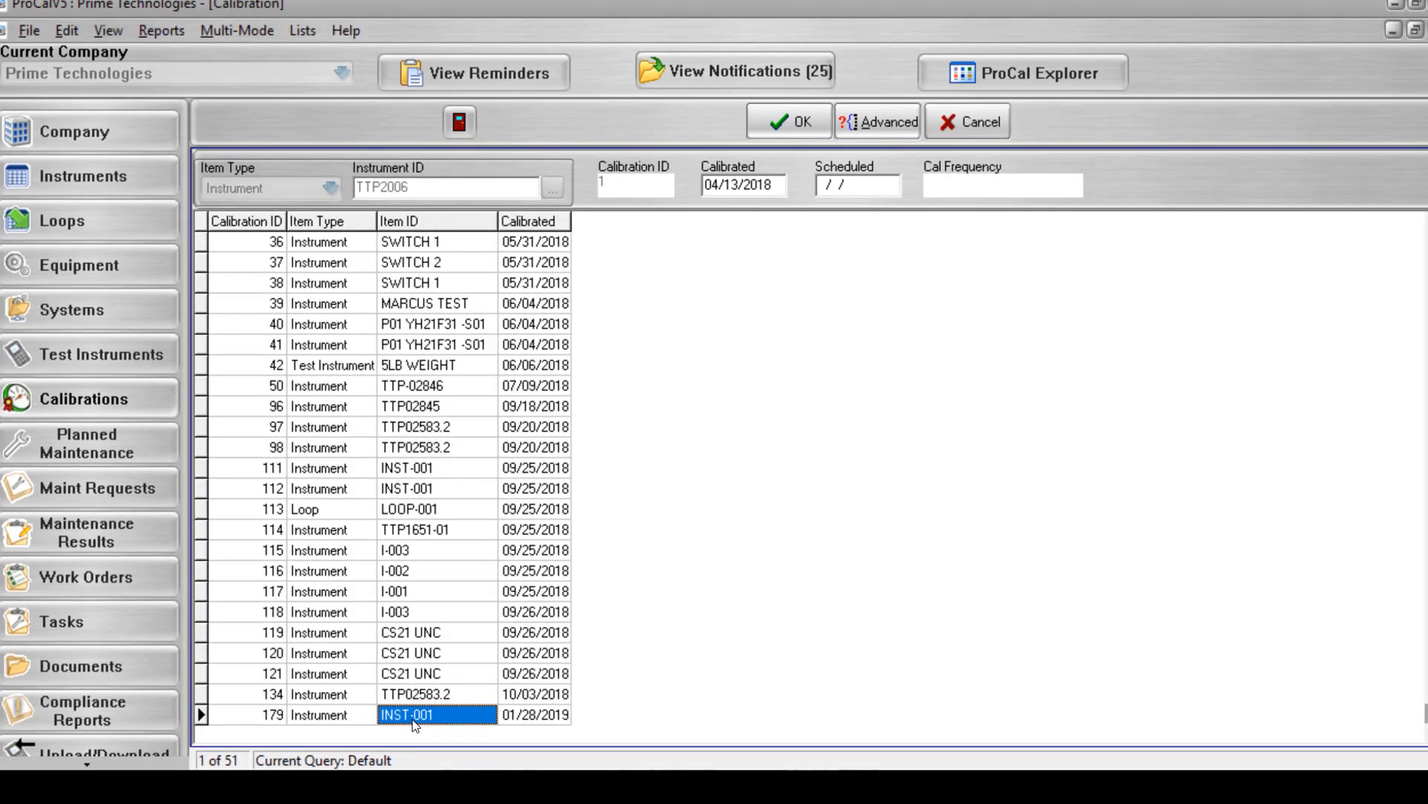
{"action": "double_click", "coordinate": [414, 715]}
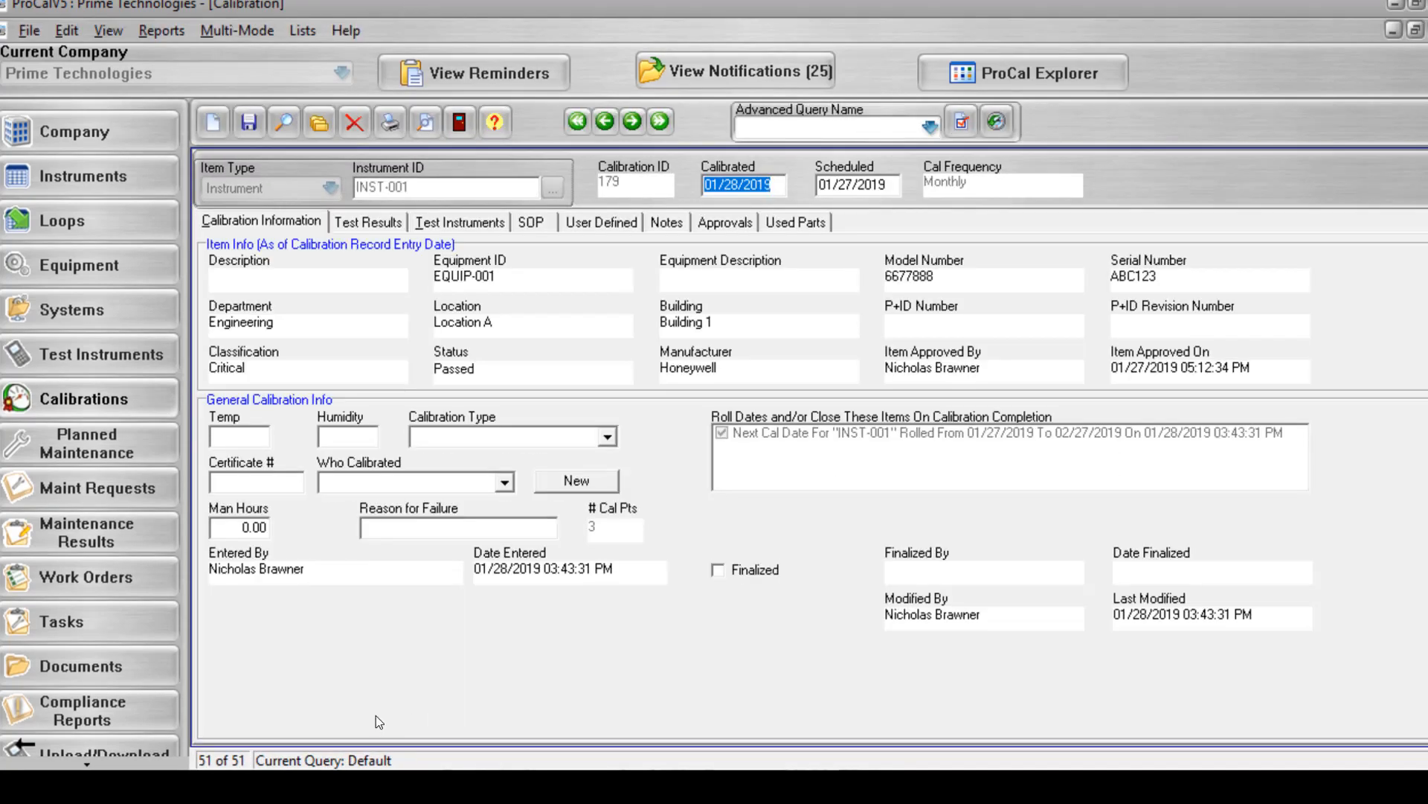
Mark the INST-001 calibration record as Finalized and save it, agreeing to lock it against further changes.
{"action": "left_click", "coordinate": [718, 570]}
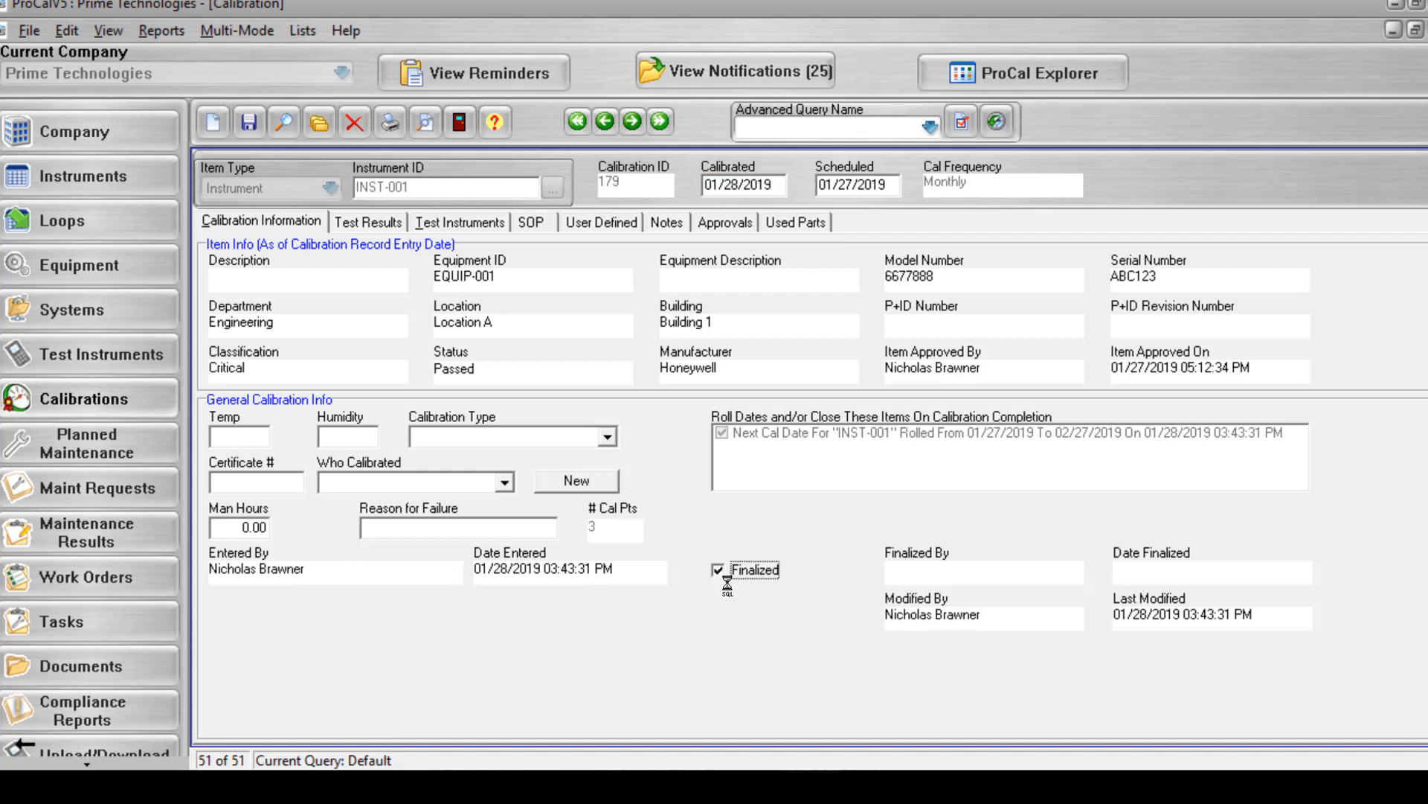
{"action": "left_click", "coordinate": [250, 122]}
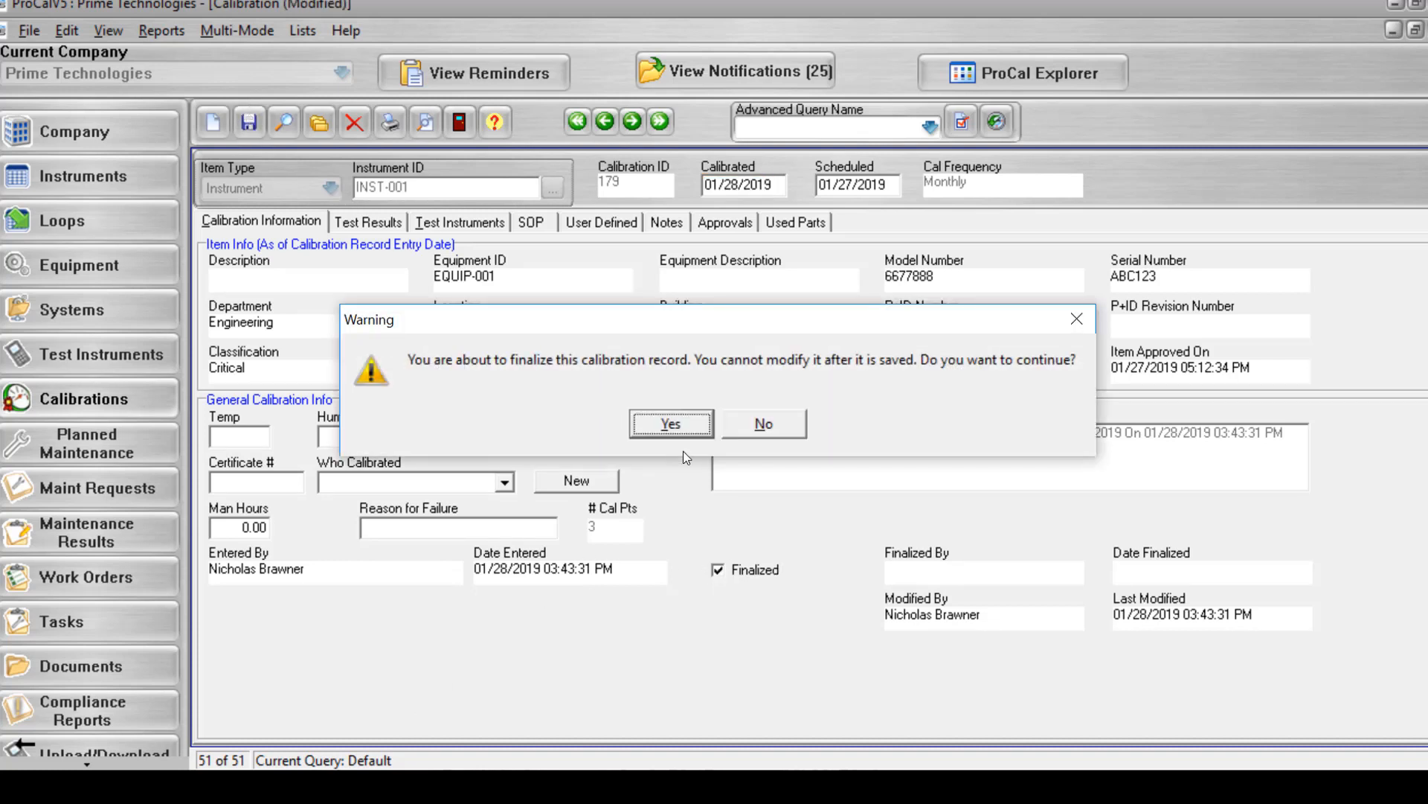
{"action": "left_click", "coordinate": [670, 423]}
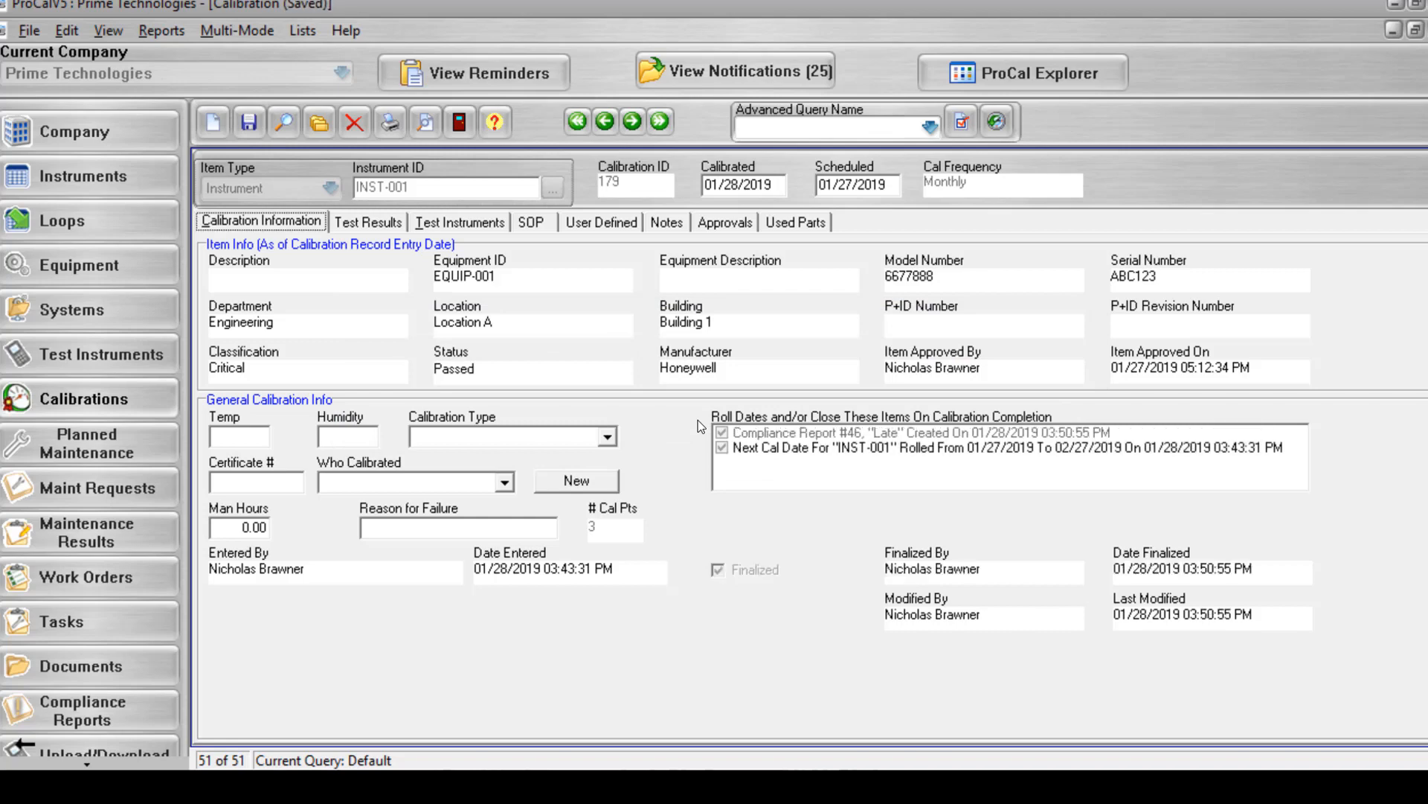